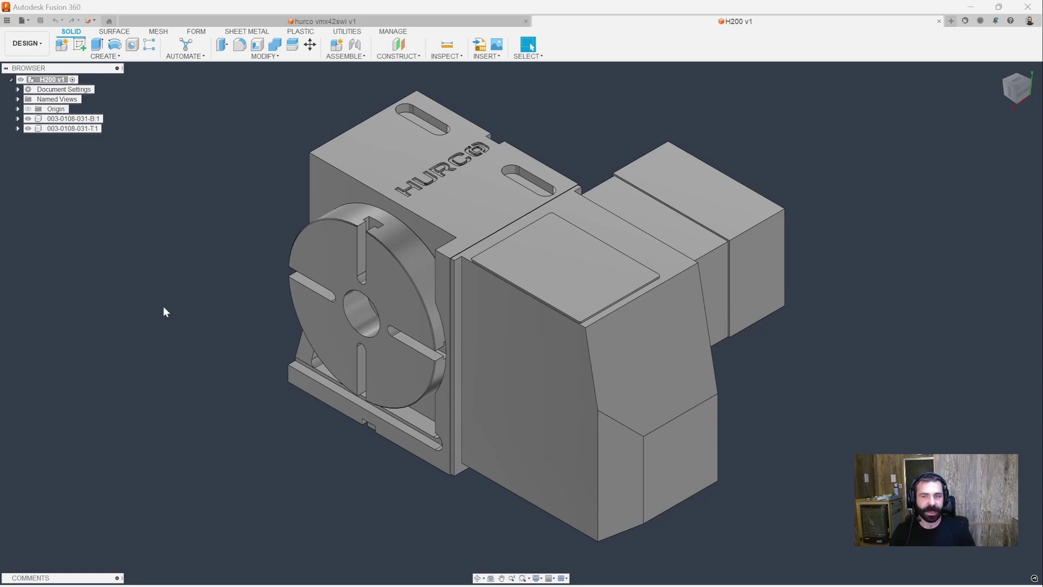
pyautogui.click(71, 119)
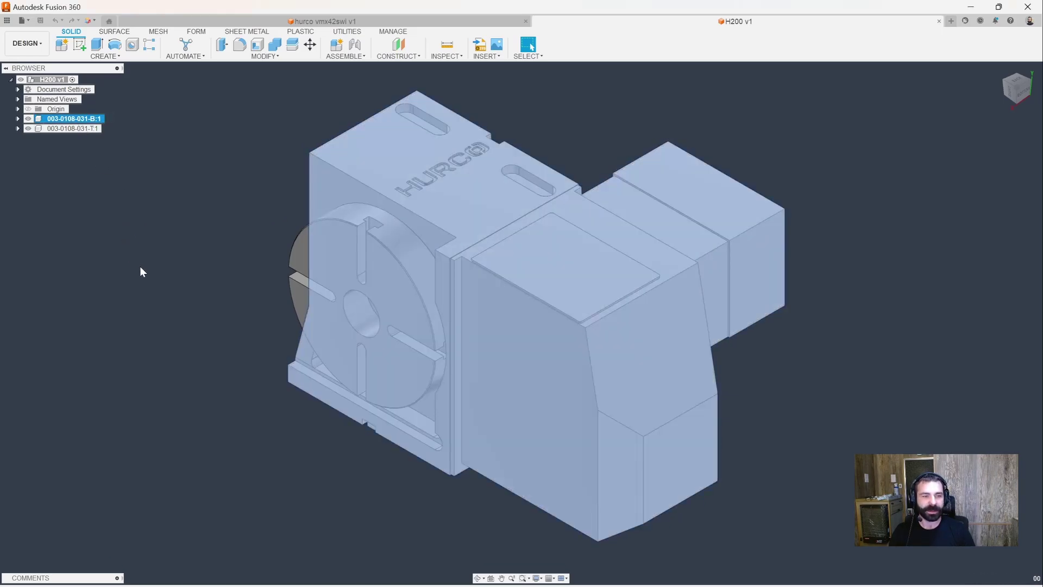
pyautogui.press('Escape')
pyautogui.click(70, 130)
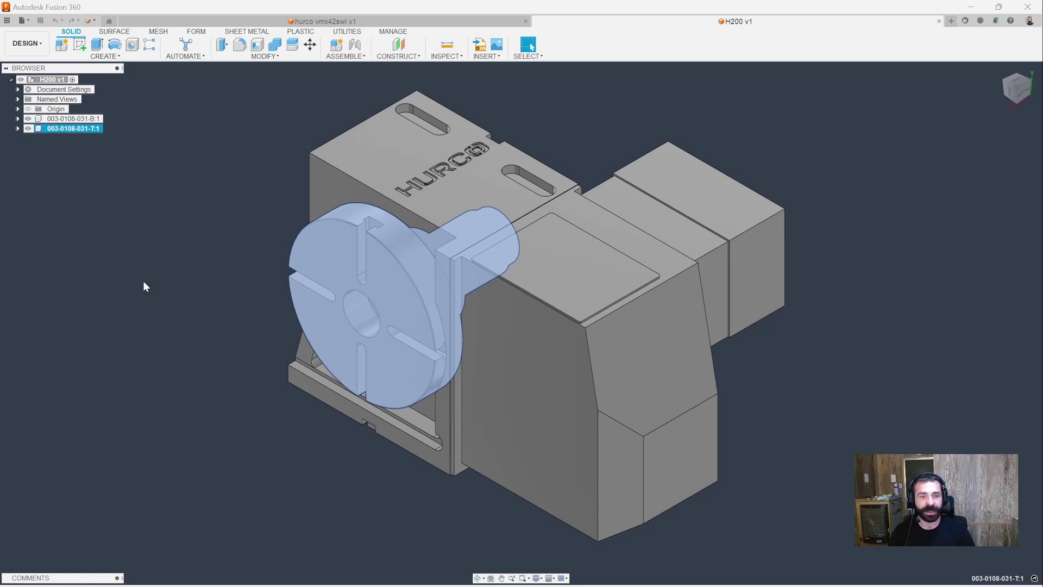
pyautogui.press('Escape')
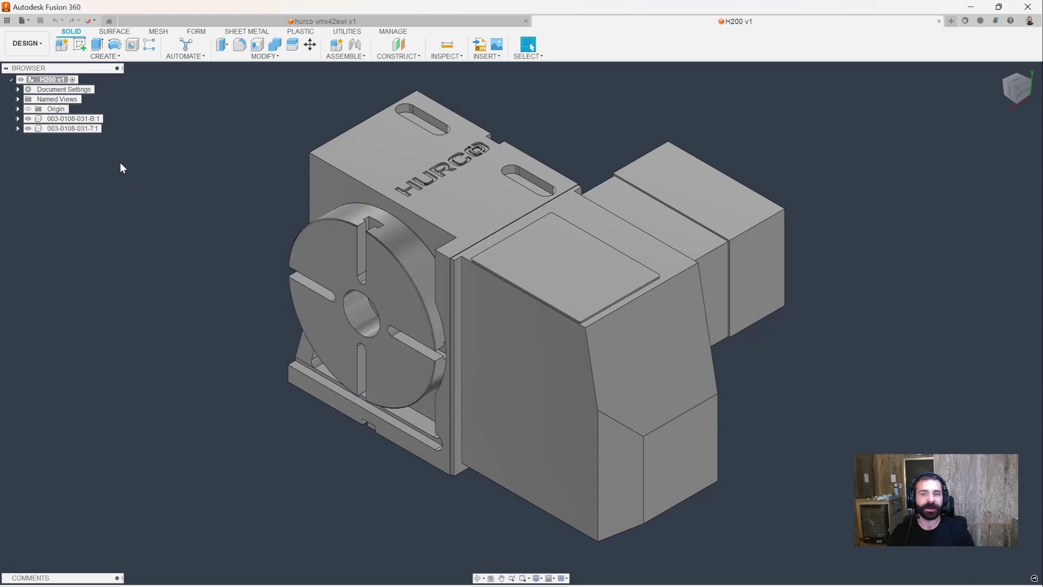
pyautogui.click(82, 119)
pyautogui.keyDown('ctrl'); pyautogui.click(92, 129); pyautogui.keyUp('ctrl')
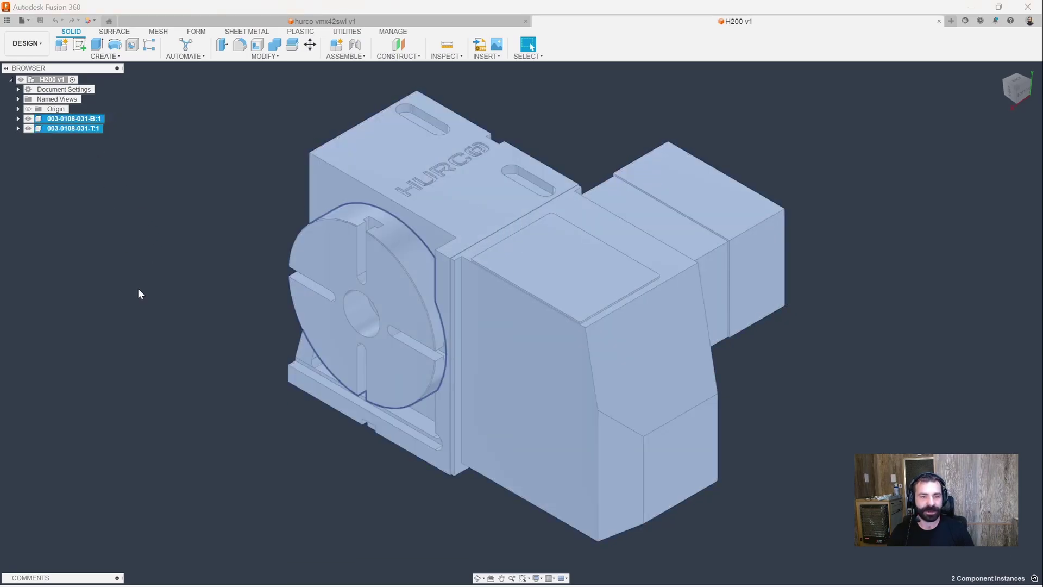
pyautogui.press('Escape')
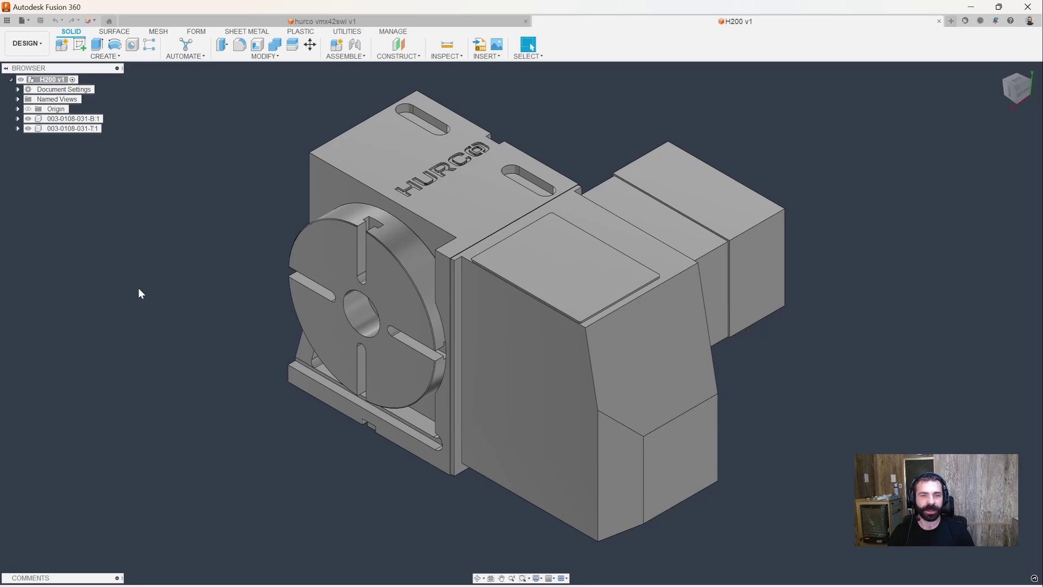
# - Switch to the hurco vmx42swi v1 document, look around the machine, and enter the Design workspace
pyautogui.click(277, 22)
pyautogui.scroll(5, 510, 549)
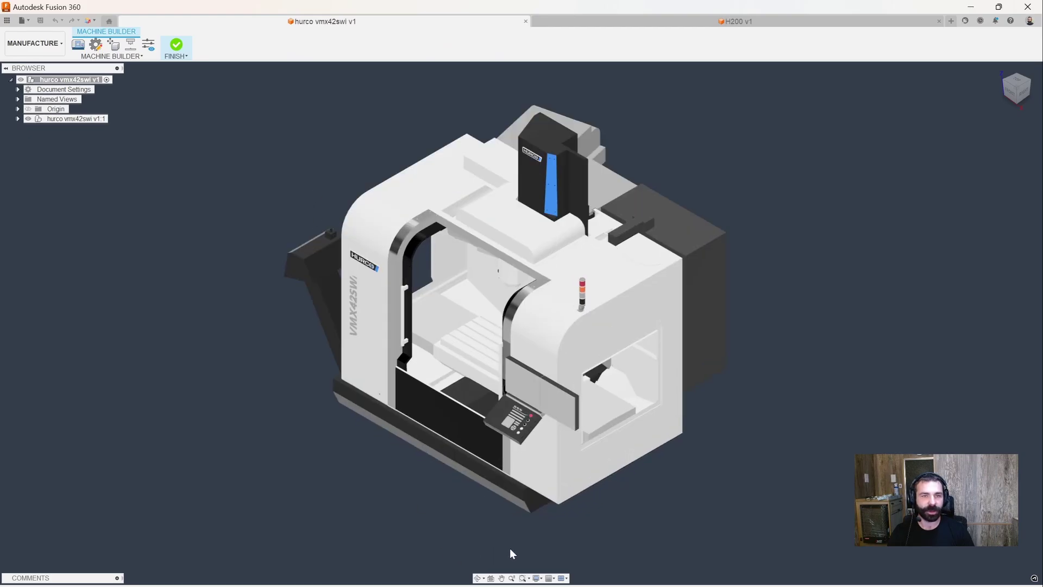
pyautogui.keyDown('shift'); pyautogui.moveTo(364, 521); pyautogui.dragTo(413, 516, button='middle'); pyautogui.keyUp('shift')
pyautogui.keyDown('shift'); pyautogui.moveTo(405, 353); pyautogui.dragTo(406, 419, button='middle'); pyautogui.keyUp('shift')
pyautogui.scroll(5, 481, 133)
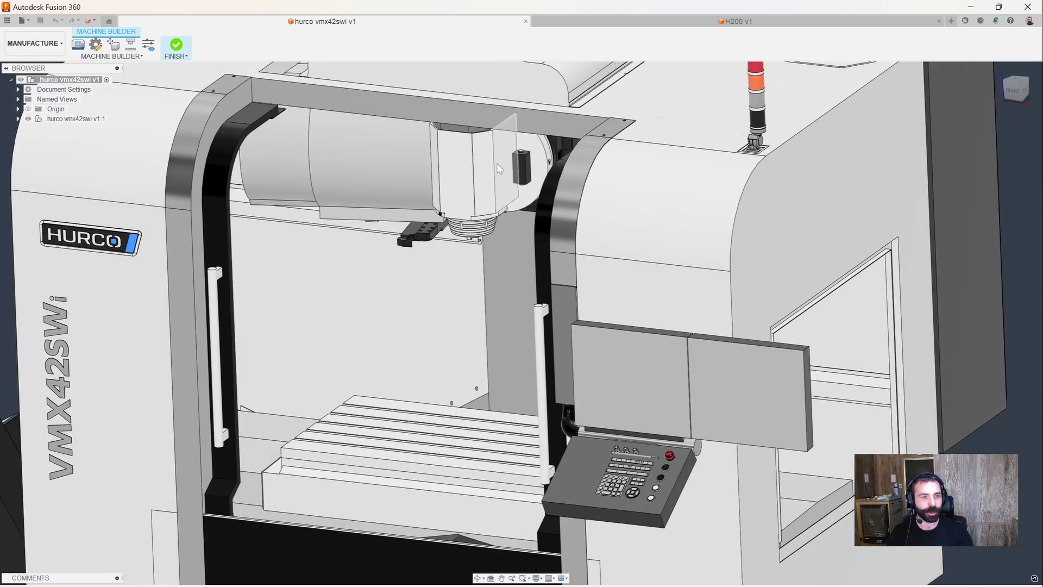
pyautogui.scroll(-5, 531, 163)
pyautogui.keyDown('shift'); pyautogui.moveTo(531, 163); pyautogui.dragTo(408, 341, button='middle'); pyautogui.keyUp('shift')
pyautogui.scroll(-3, 621, 398)
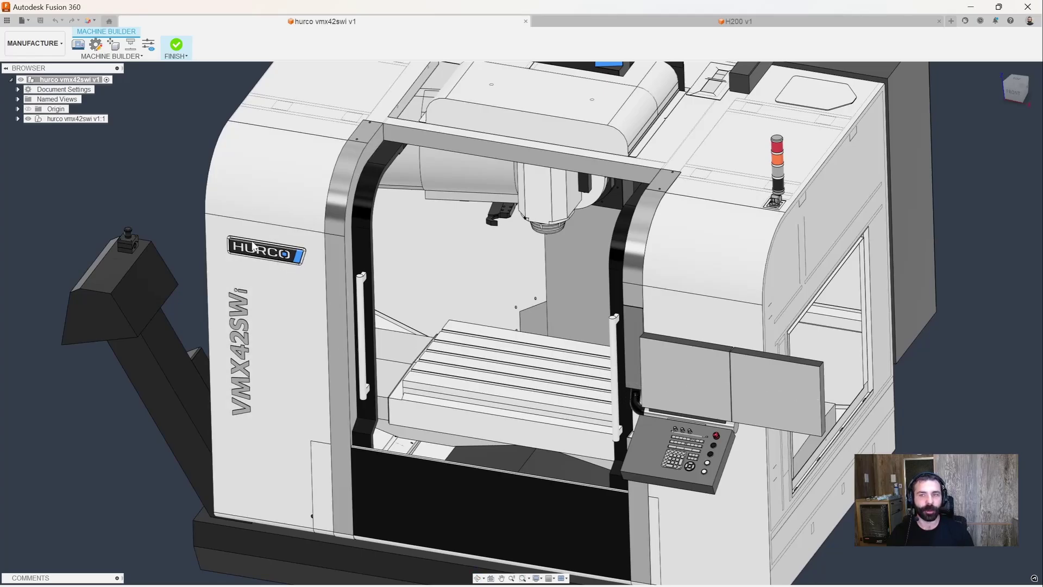
pyautogui.click(33, 44)
pyautogui.click(38, 64)
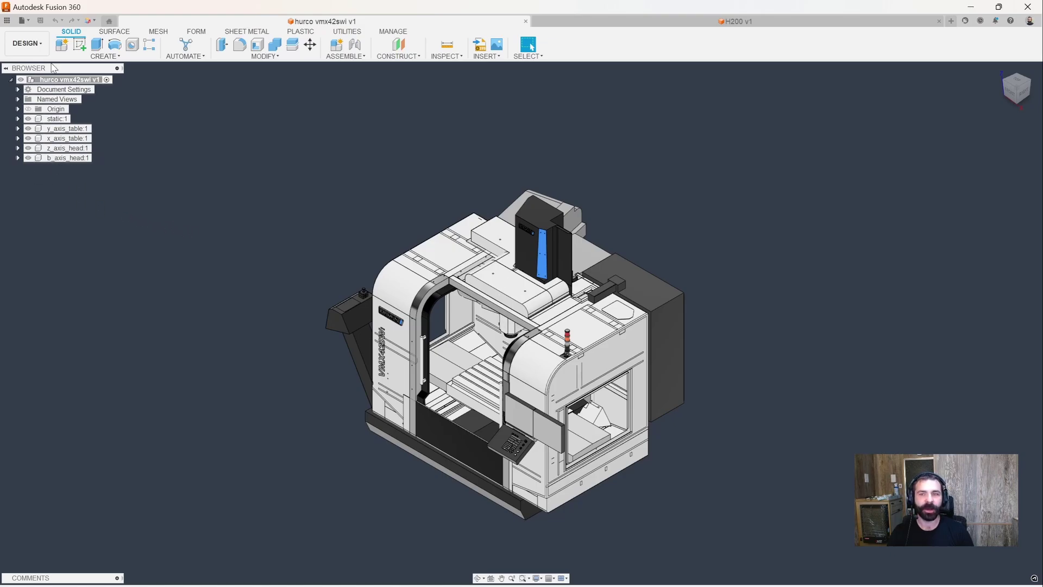
# - Create a new internal component named a_axis_table and keep it activated
pyautogui.click(63, 46)
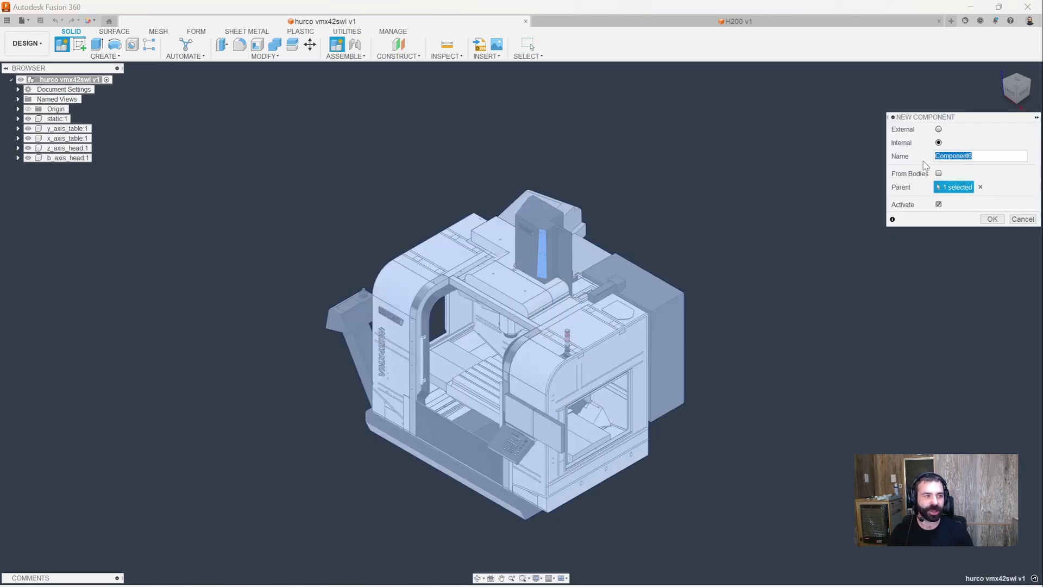
pyautogui.write('A')
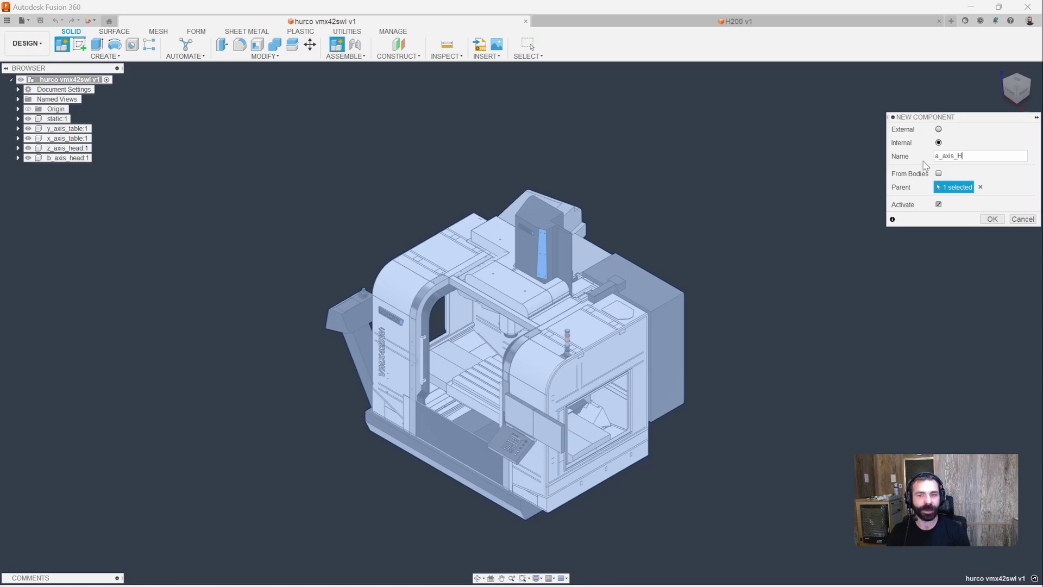
pyautogui.write('_axis_Tab')
pyautogui.press('BackSpace')
pyautogui.press('BackSpace')
pyautogui.press('BackSpace')
pyautogui.write('table')
pyautogui.press('Return')
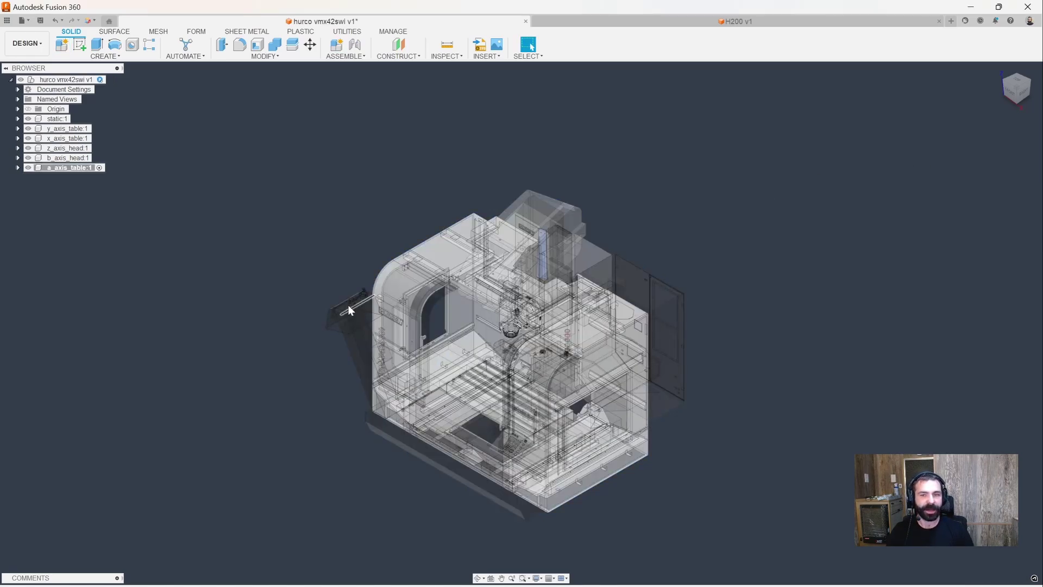
# - Insert the H200 rotary table file from the Data Panel into the machine design
pyautogui.click(7, 21)
pyautogui.rightClick(53, 128)
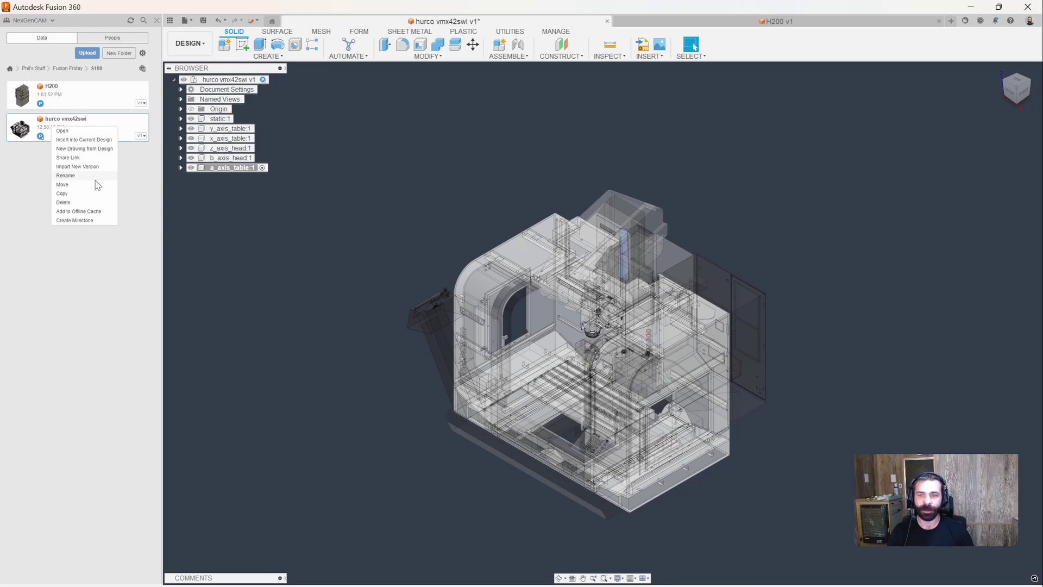
pyautogui.moveTo(21, 95); pyautogui.dragTo(250, 225)
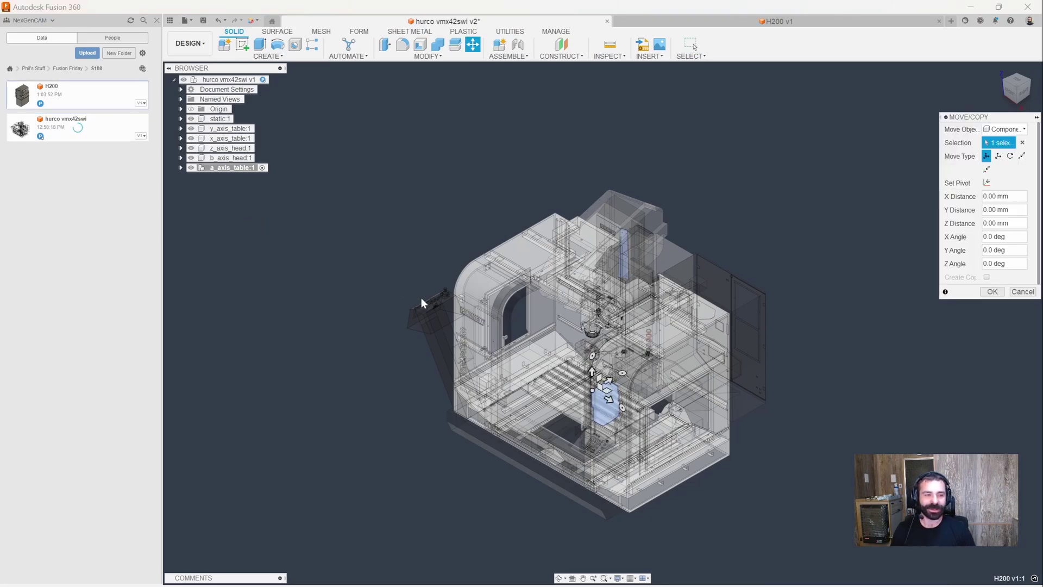
# - Move the H200 table 2600 mm up in Z and rotate it -90° about Y
pyautogui.scroll(4, 581, 398)
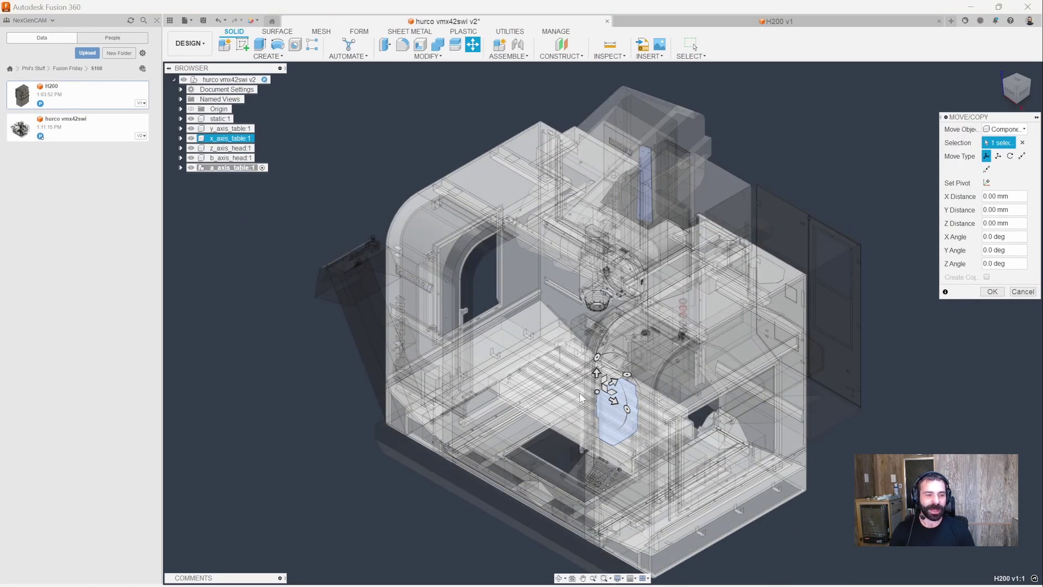
pyautogui.moveTo(596, 374); pyautogui.dragTo(597, 100)
pyautogui.scroll(-2, 601, 111)
pyautogui.moveTo(568, 145); pyautogui.dragTo(544, 98)
pyautogui.keyDown('shift'); pyautogui.moveTo(544, 98); pyautogui.dragTo(637, 336, button='middle'); pyautogui.keyUp('shift')
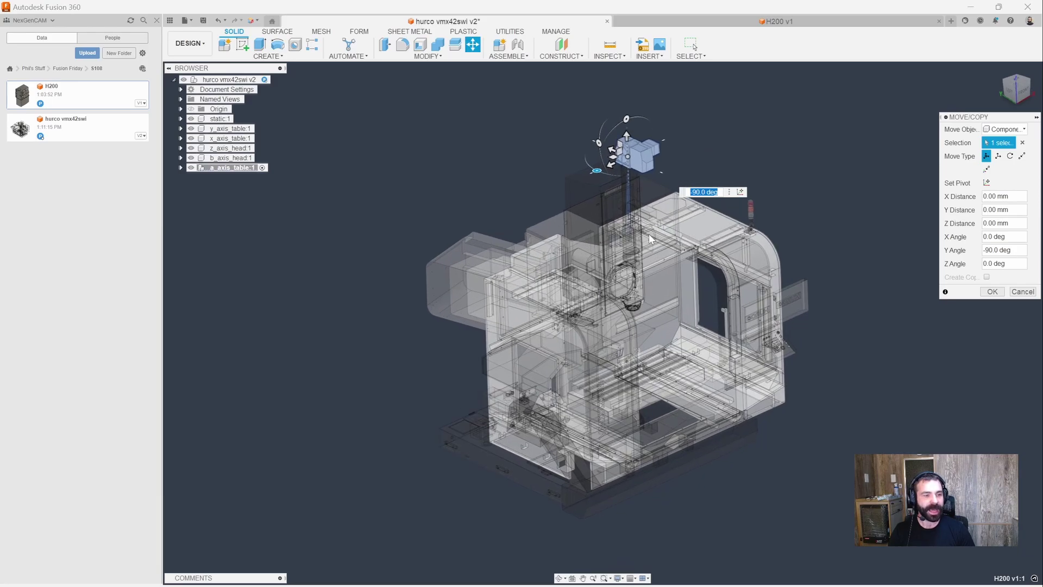
# - Commit the move, then break the link of H200 v1:1 inside a_axis_table
pyautogui.click(992, 291)
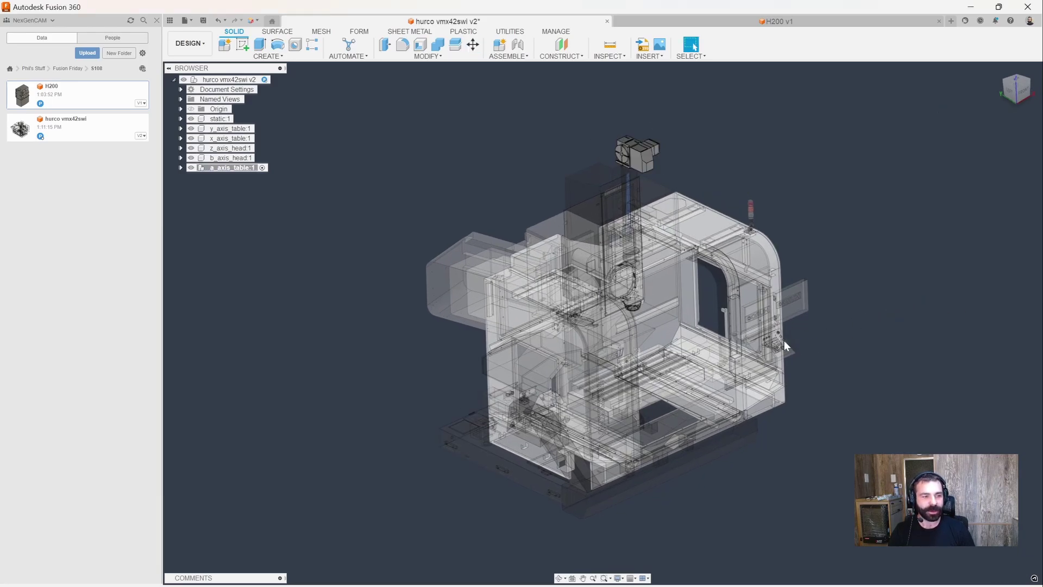
pyautogui.click(181, 168)
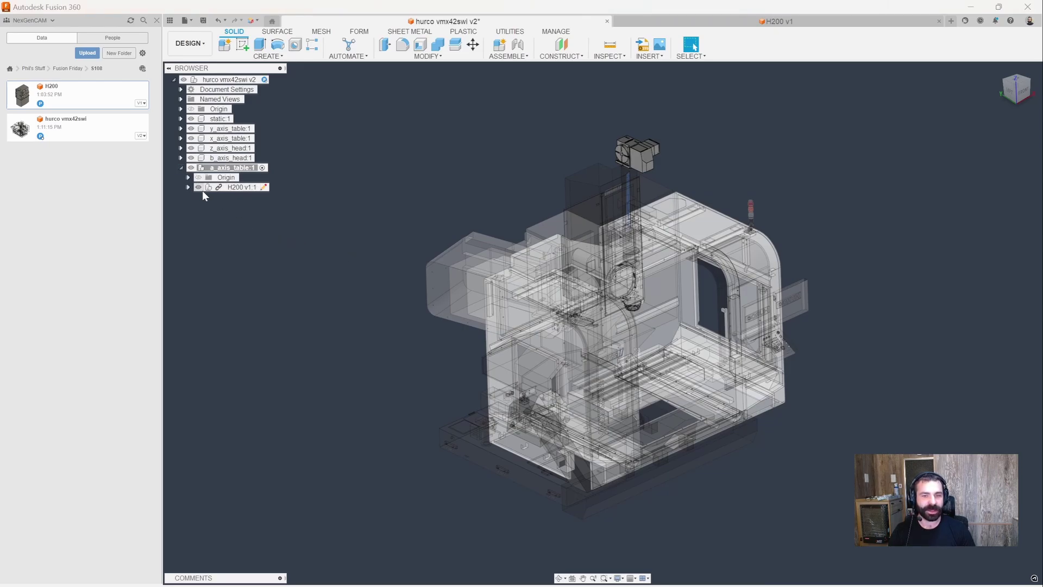
pyautogui.click(221, 189)
pyautogui.rightClick(221, 190)
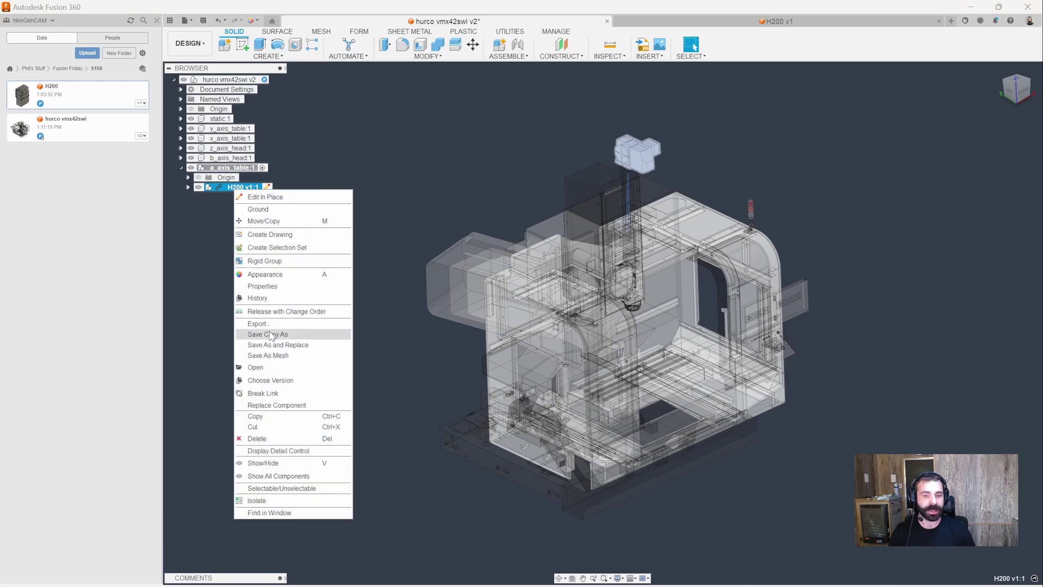
pyautogui.click(270, 394)
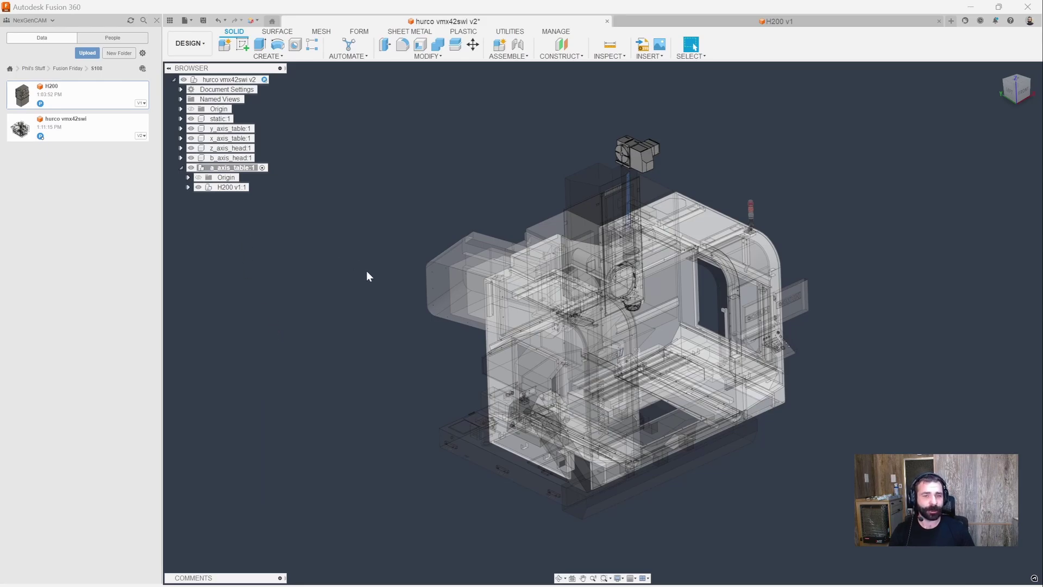
pyautogui.scroll(1, 367, 271)
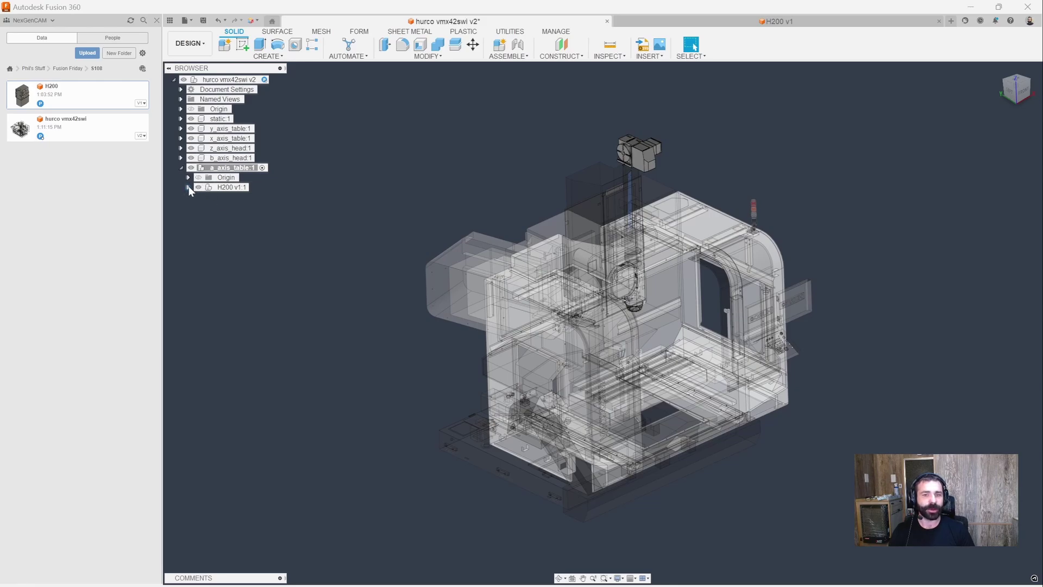
pyautogui.click(188, 187)
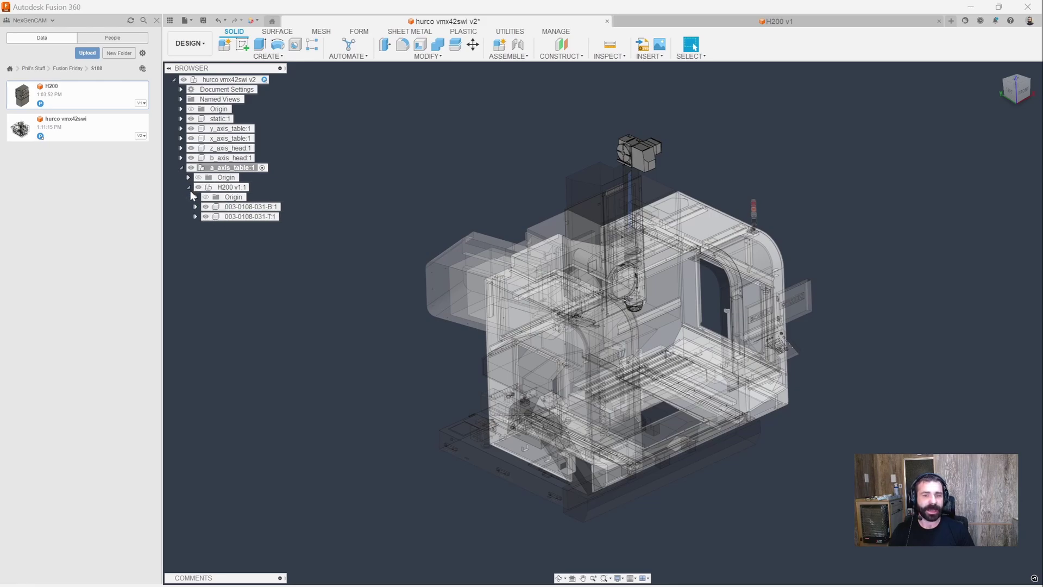
pyautogui.click(240, 209)
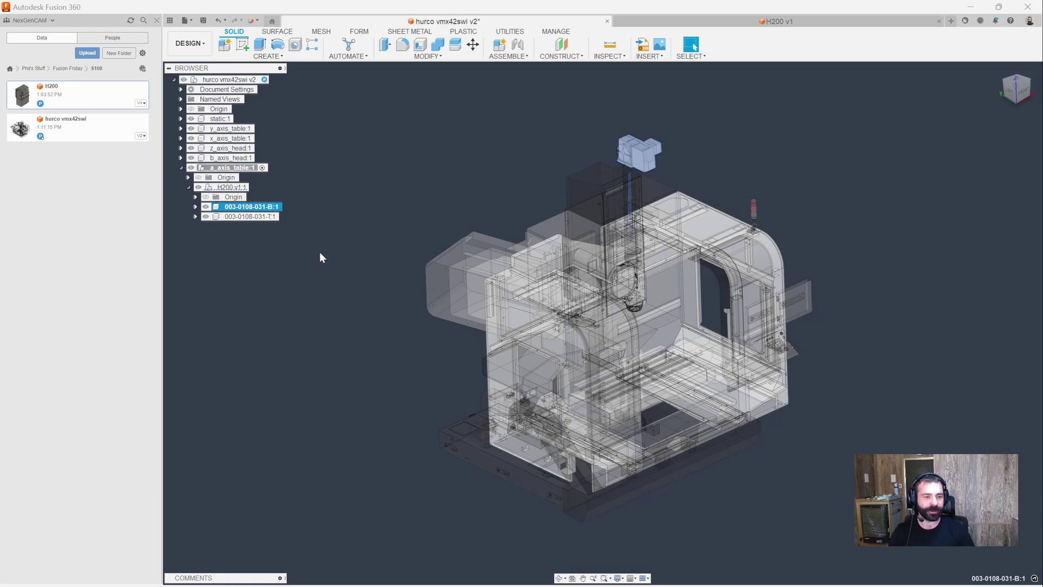
pyautogui.press('Escape')
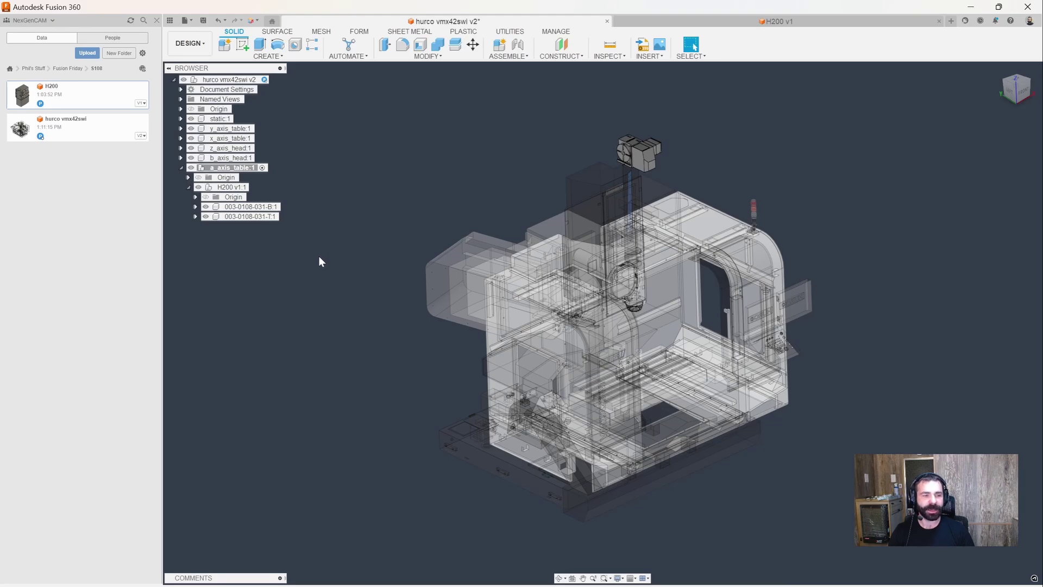
pyautogui.keyDown('shift'); pyautogui.moveTo(318, 256); pyautogui.dragTo(301, 206, button='middle'); pyautogui.keyUp('shift')
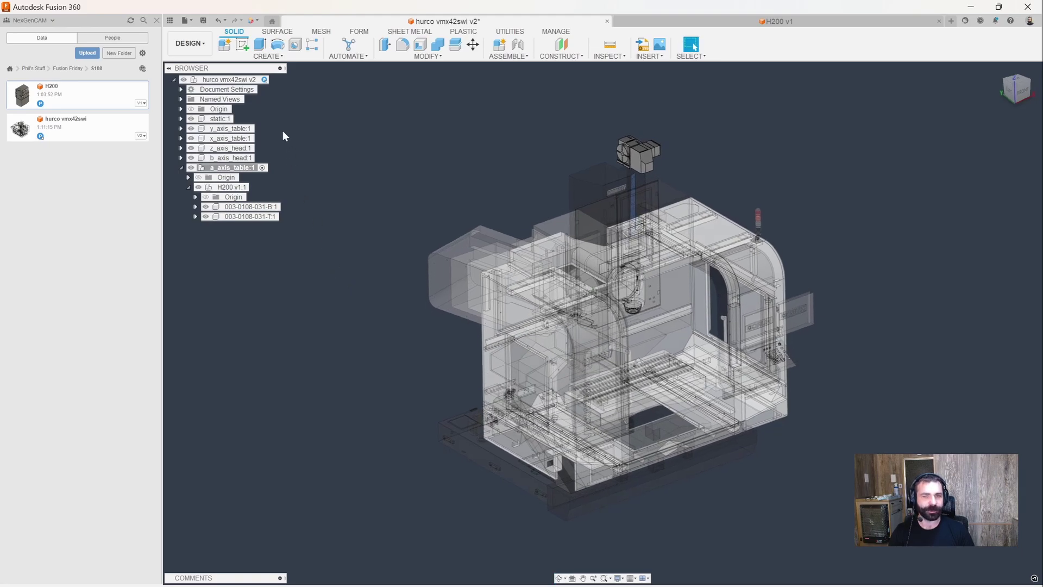
# - Reactivate the root machine assembly and browse the joint and assembly commands
pyautogui.click(265, 80)
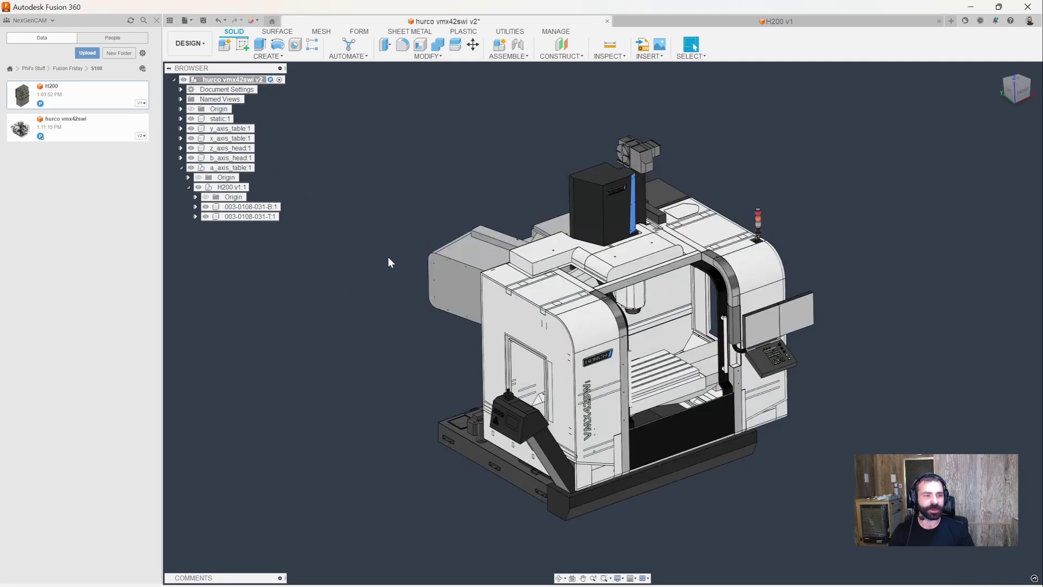
pyautogui.scroll(2, 686, 171)
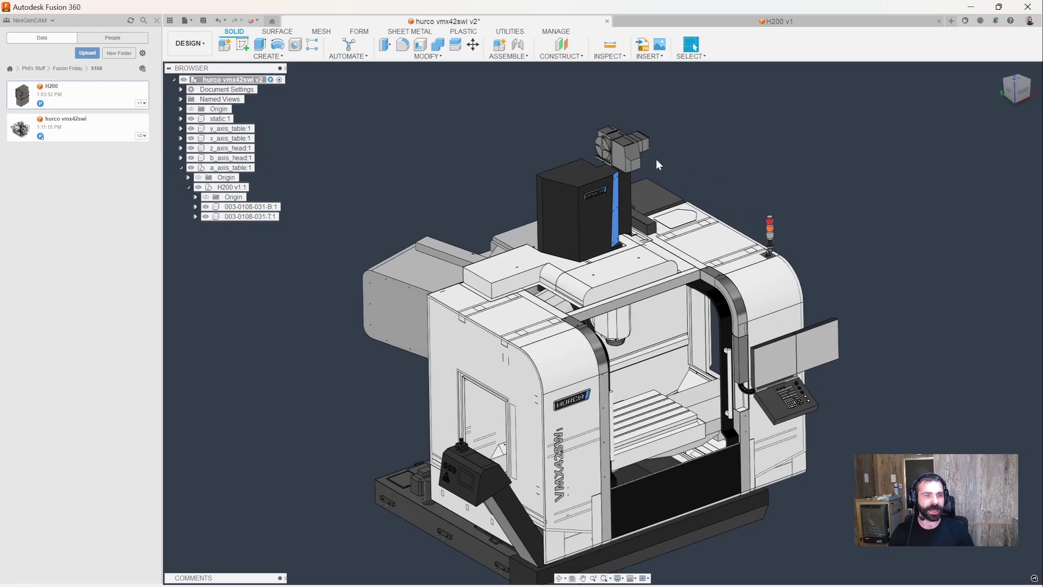
pyautogui.click(523, 46)
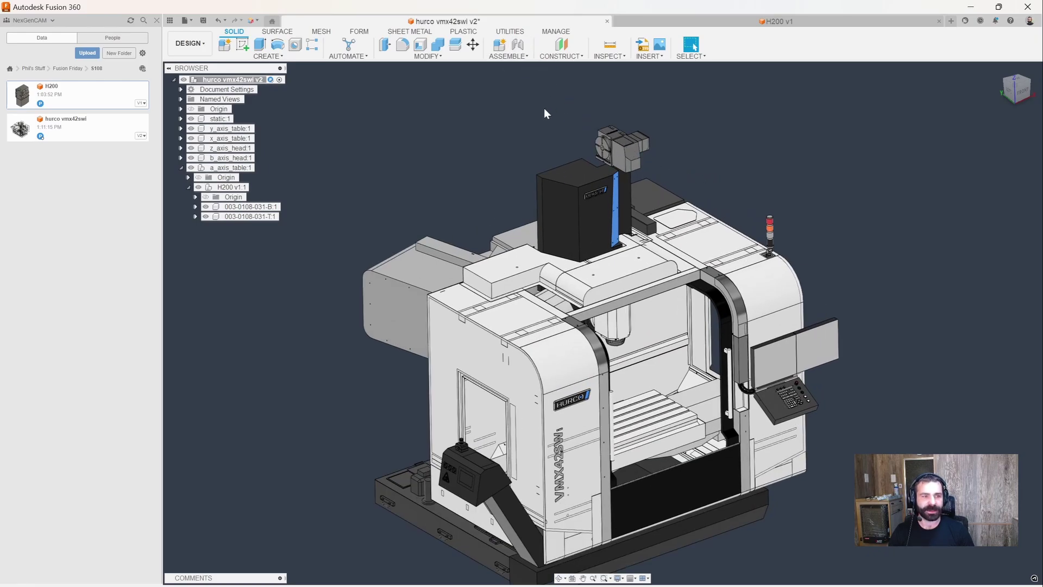
pyautogui.scroll(5, 660, 155)
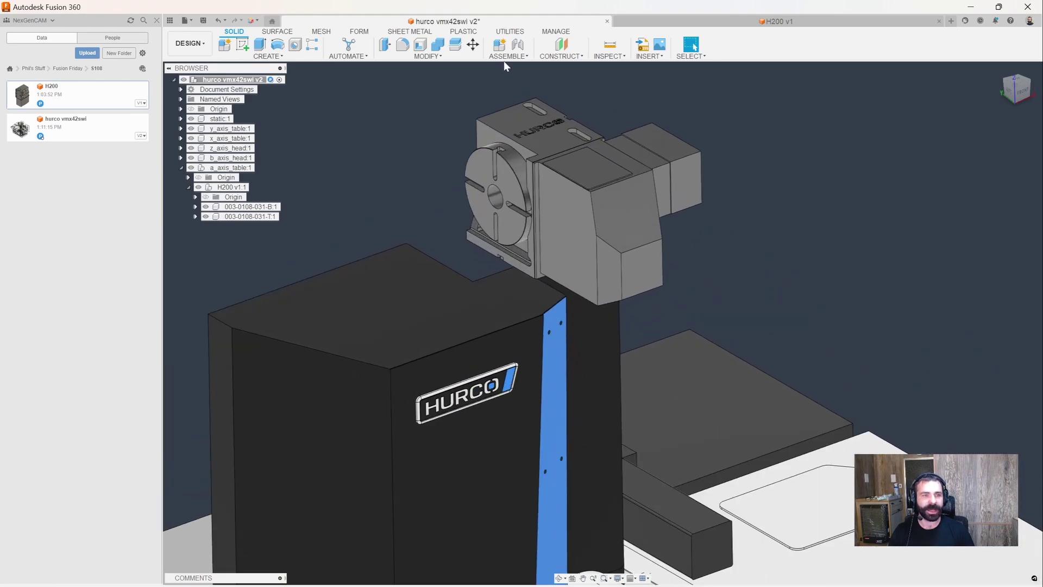
pyautogui.click(507, 56)
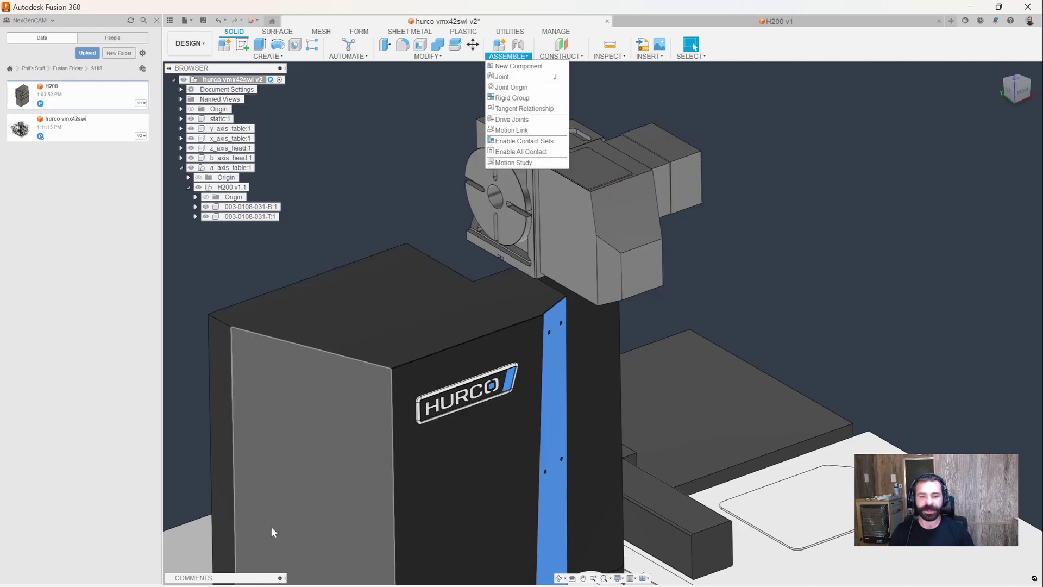
pyautogui.click(321, 179)
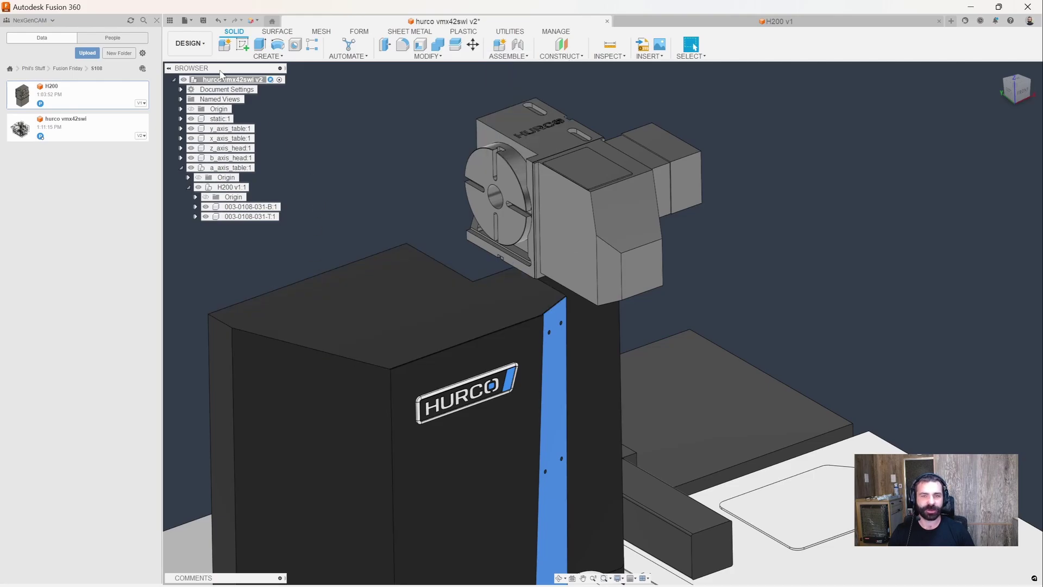
# - Close the Data Panel and turn on Capture Design History for the root component
pyautogui.click(156, 22)
pyautogui.rightClick(54, 80)
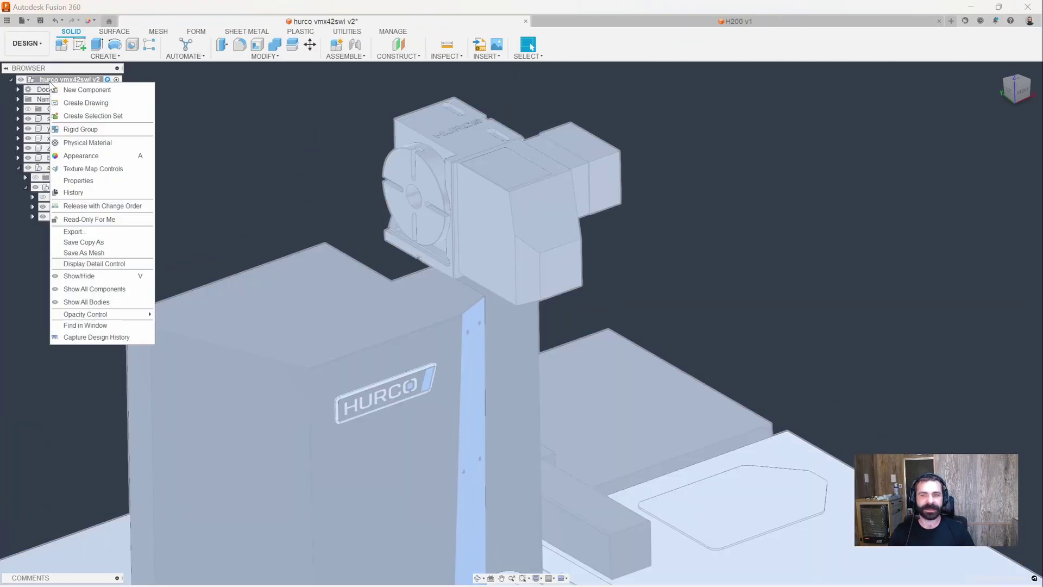
pyautogui.click(102, 337)
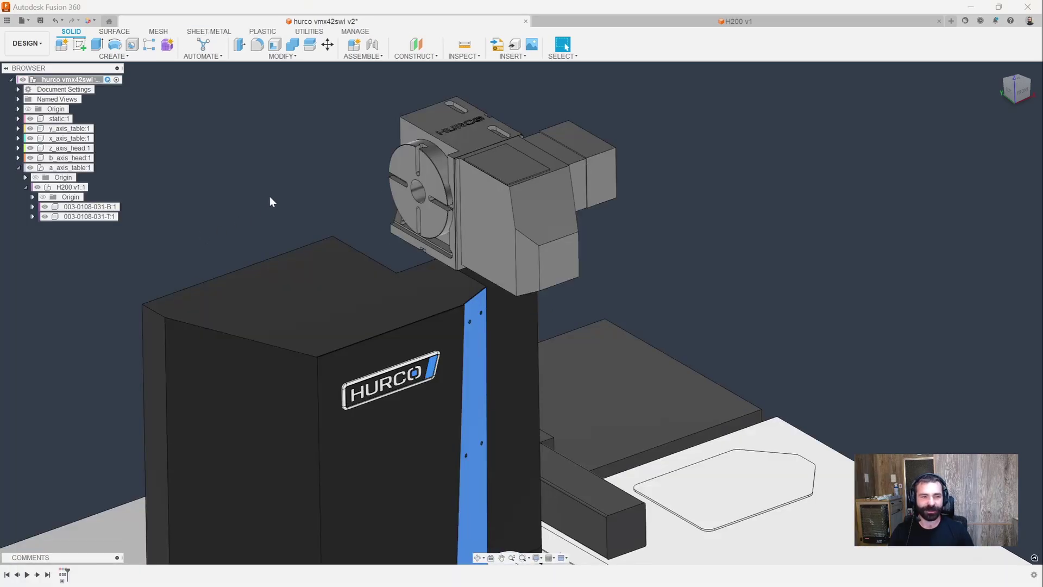
# - Start a Revolute as-built joint between the H200 faceplate and housing
pyautogui.scroll(-2, 272, 201)
pyautogui.click(363, 56)
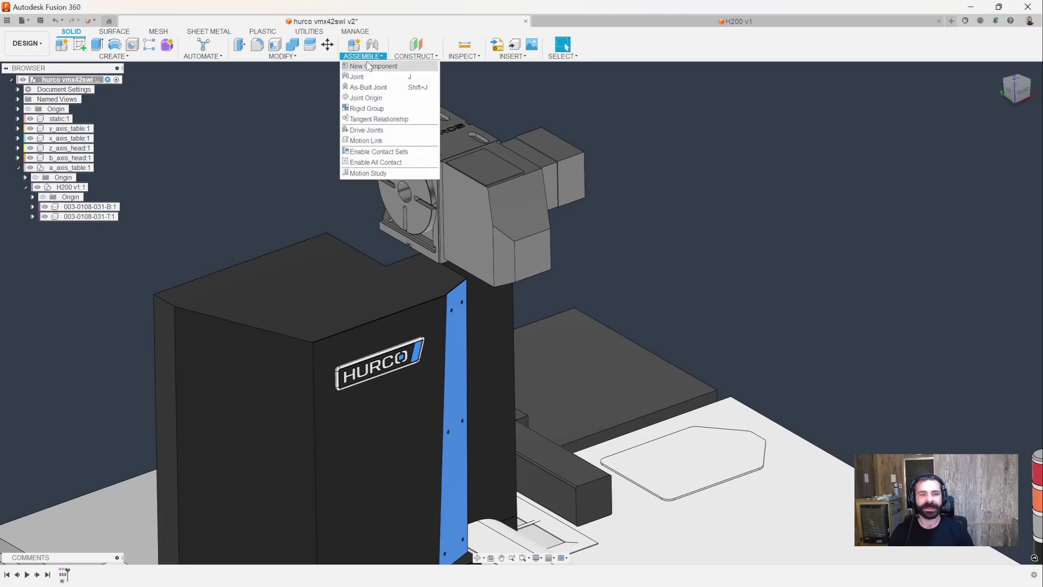
pyautogui.click(372, 90)
pyautogui.click(390, 174)
pyautogui.click(432, 136)
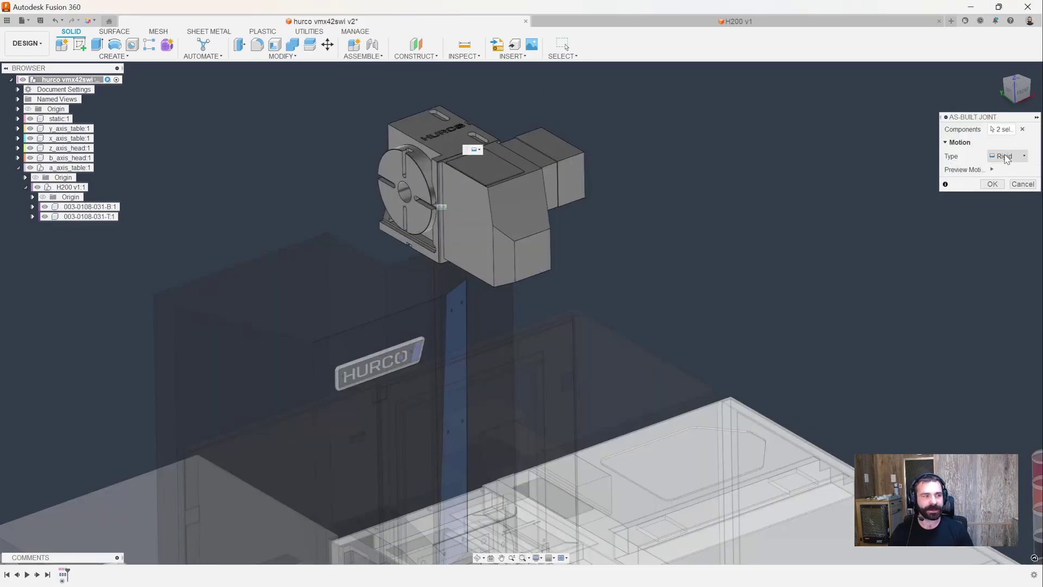
pyautogui.click(1006, 156)
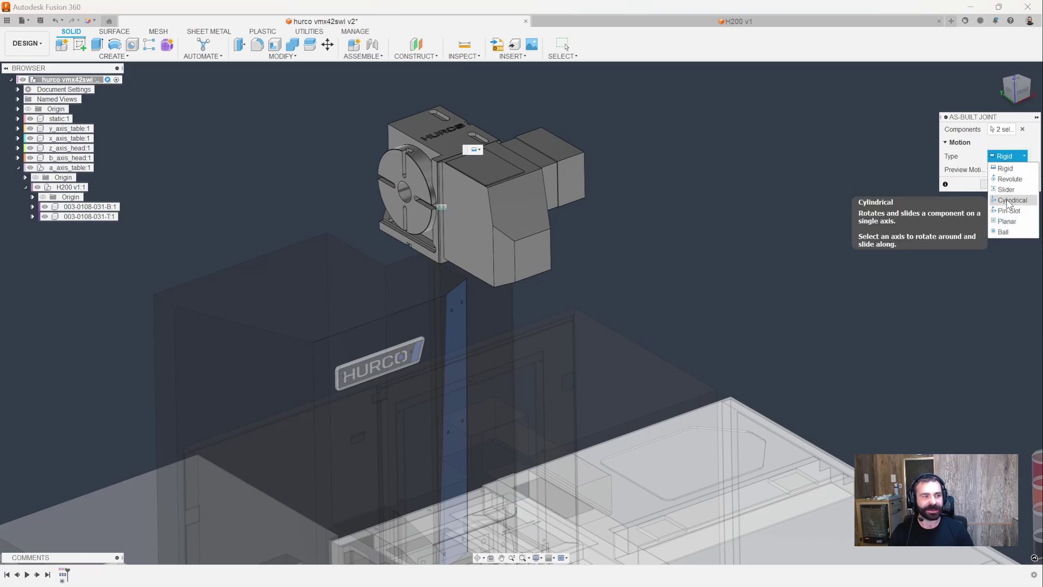
pyautogui.click(1010, 178)
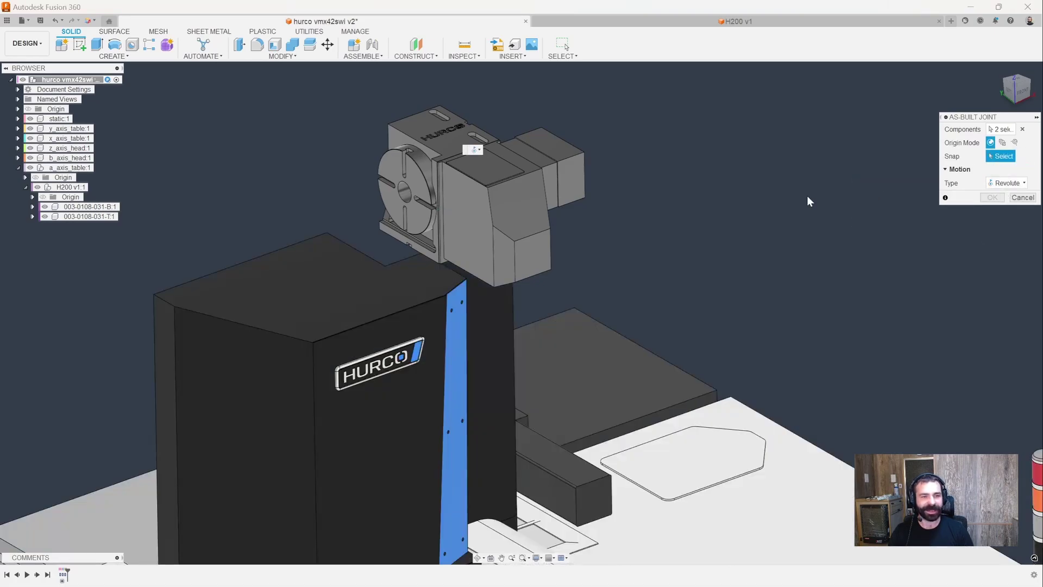
# - Place the joint origin at the faceplate centre, confirm, and drag the table to test it
pyautogui.click(404, 191)
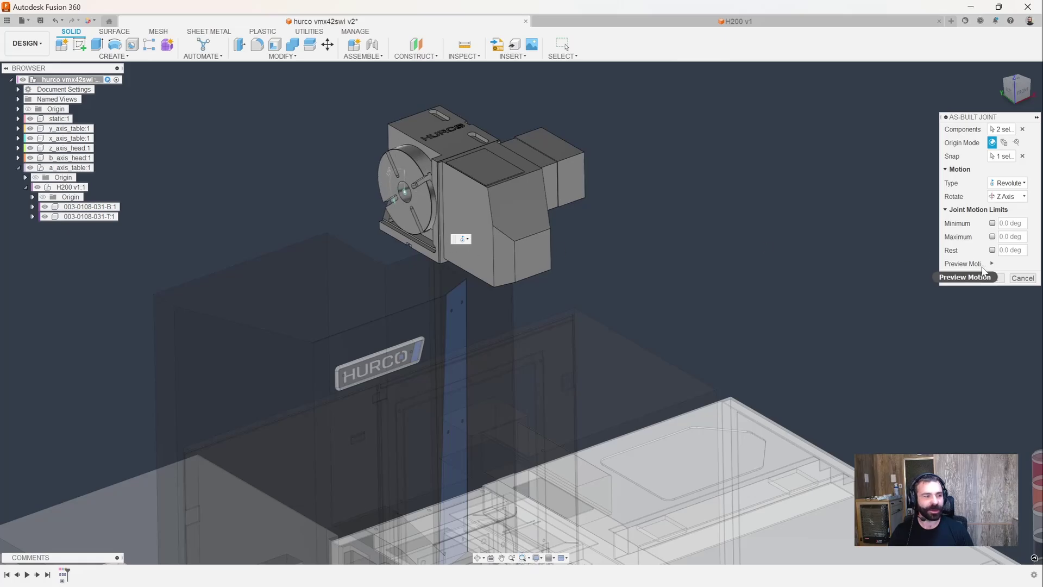
pyautogui.click(996, 278)
pyautogui.moveTo(454, 232); pyautogui.dragTo(464, 194)
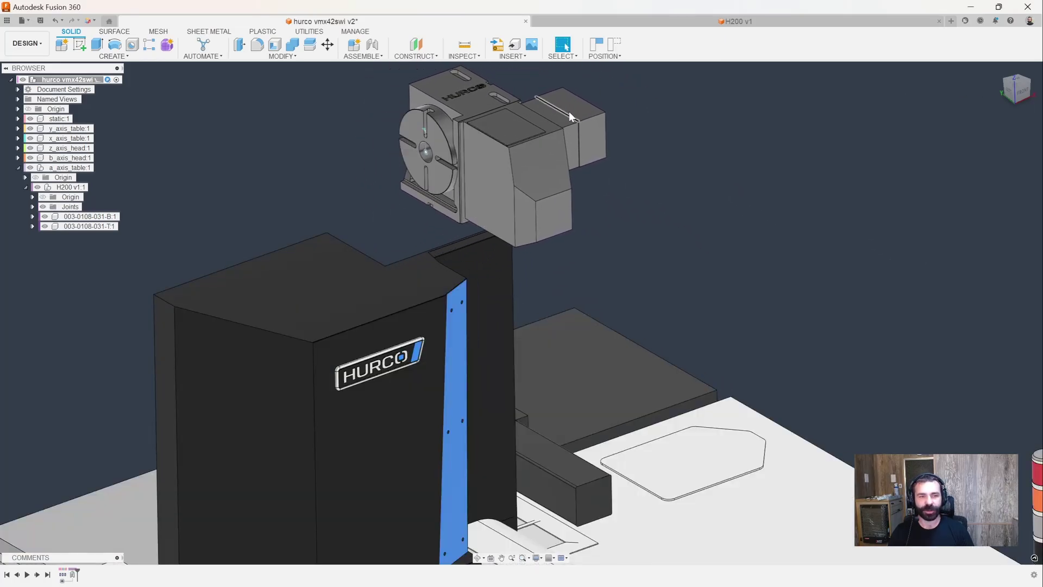
# - Restore the table's position and start a joint snapped to the H200 base slot
pyautogui.click(615, 44)
pyautogui.press('j')
pyautogui.keyDown('shift'); pyautogui.moveTo(618, 207); pyautogui.dragTo(541, 304, button='middle'); pyautogui.keyUp('shift')
pyautogui.scroll(5, 541, 304)
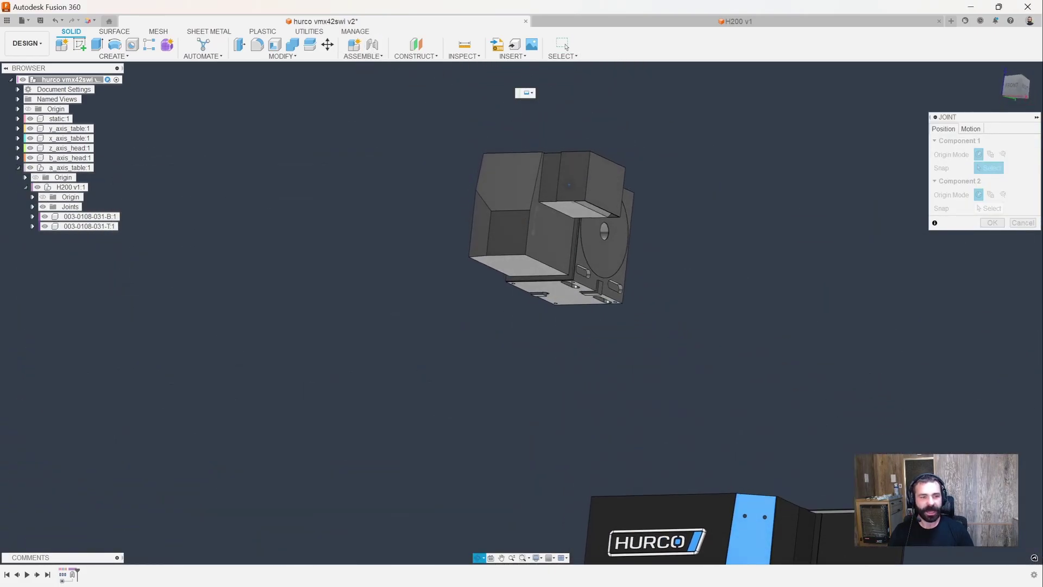
pyautogui.scroll(10, 541, 305)
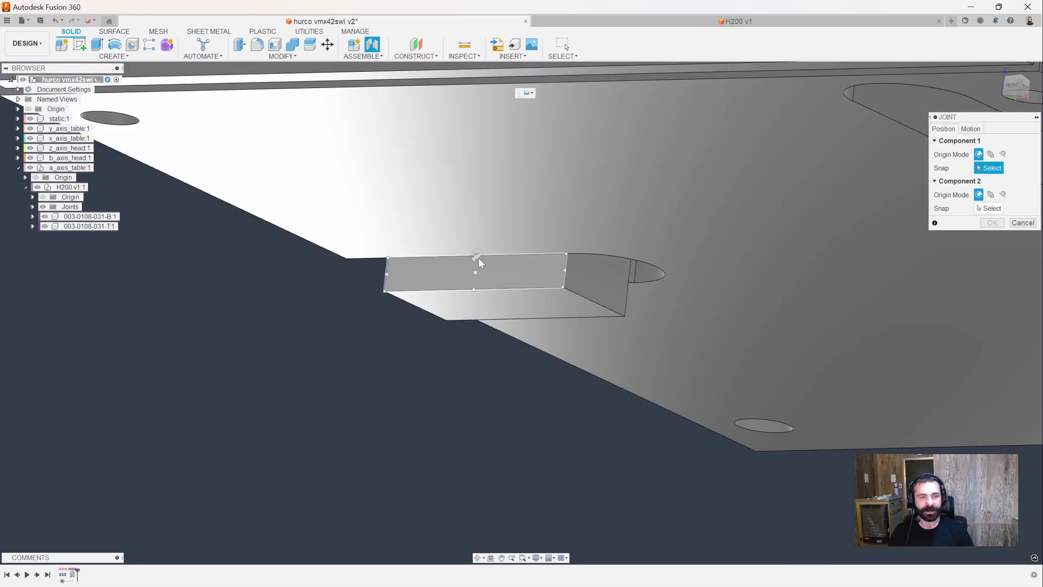
pyautogui.click(477, 256)
pyautogui.scroll(-5, 476, 263)
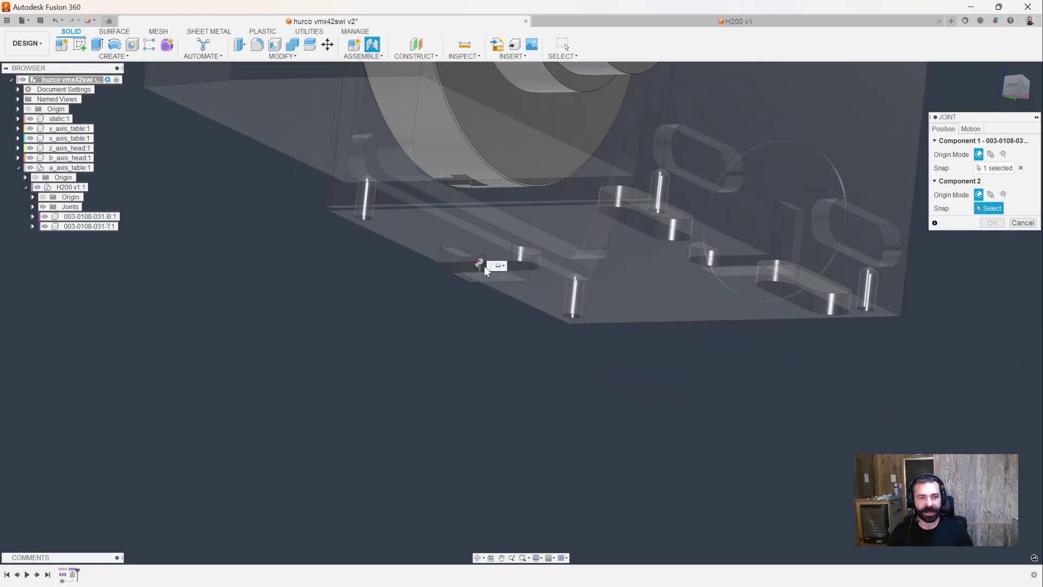
pyautogui.scroll(-3, 464, 264)
pyautogui.scroll(-5, 462, 264)
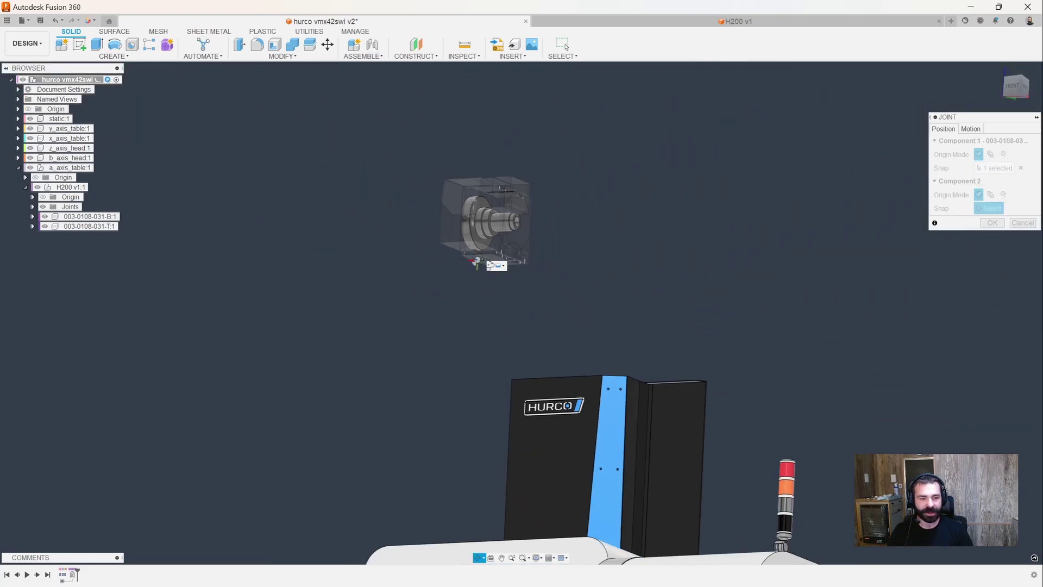
pyautogui.scroll(8, 475, 263)
# - Snap the joint's second point to a slot on the x_axis_table
pyautogui.keyDown('shift'); pyautogui.moveTo(475, 263); pyautogui.dragTo(529, 301, button='middle'); pyautogui.keyUp('shift')
pyautogui.scroll(-5, 529, 301)
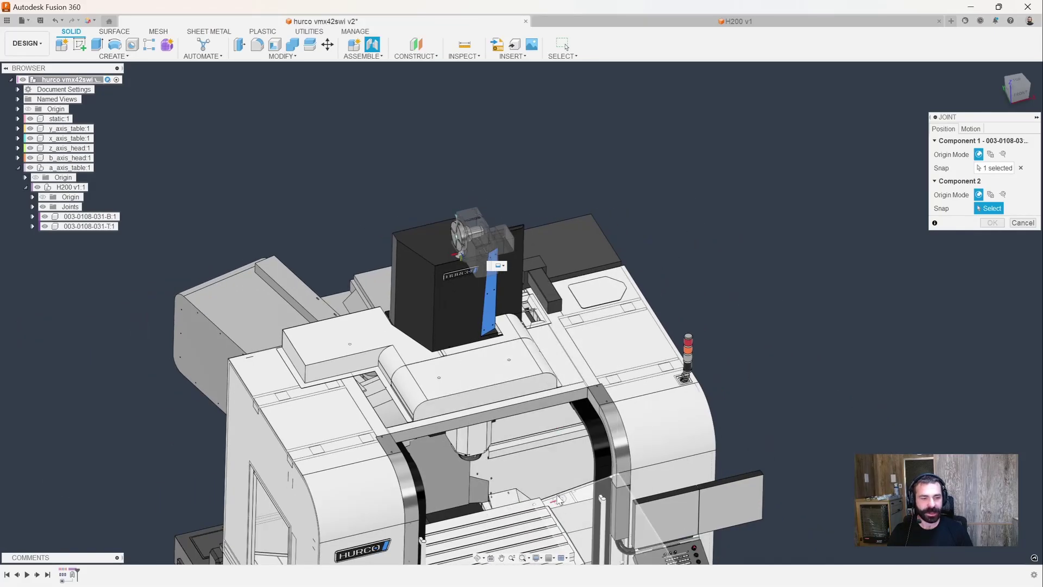
pyautogui.scroll(-4, 552, 540)
pyautogui.scroll(12, 553, 539)
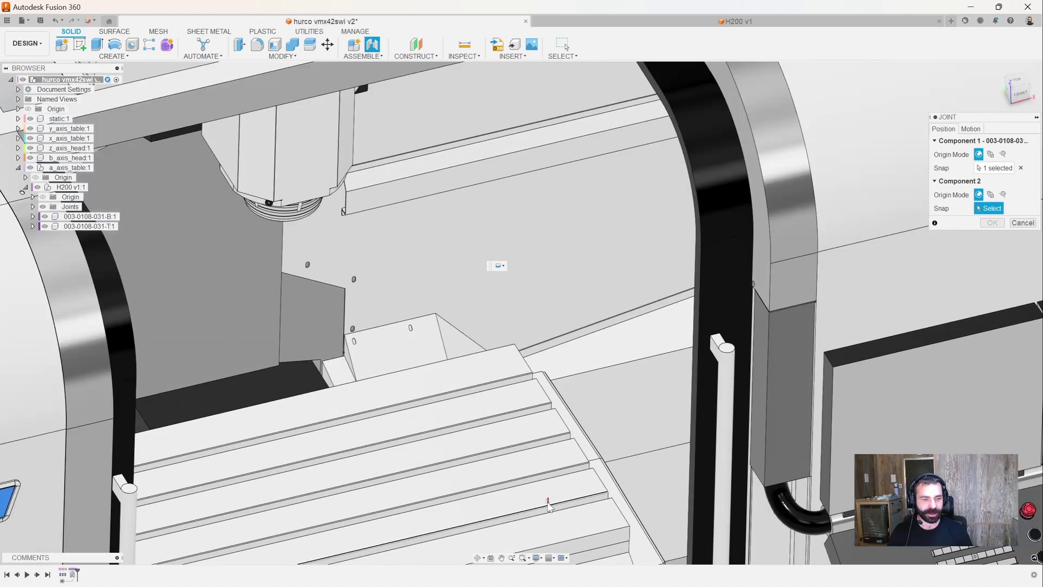
pyautogui.scroll(-3, 571, 436)
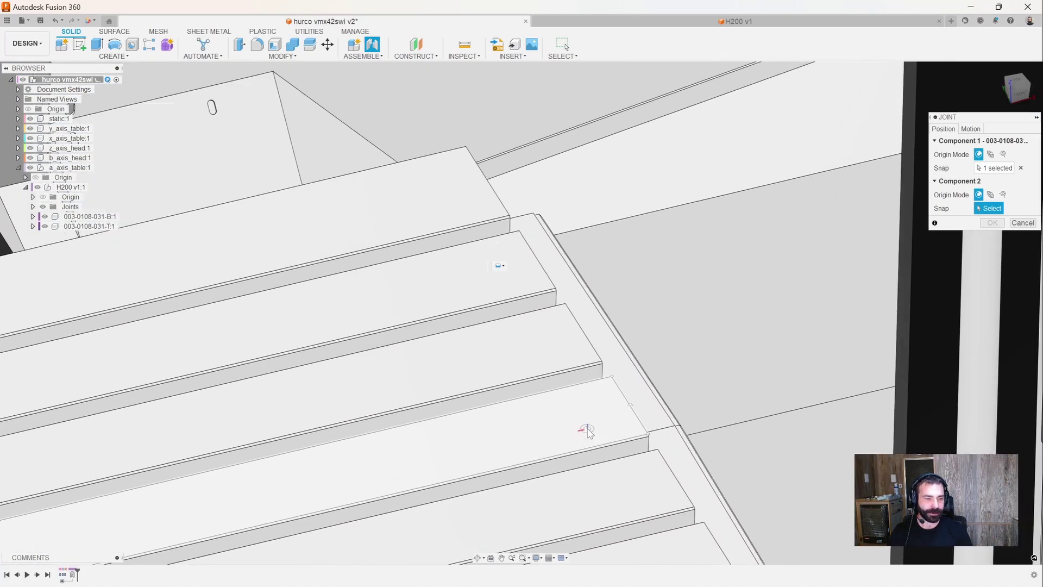
pyautogui.scroll(3, 582, 426)
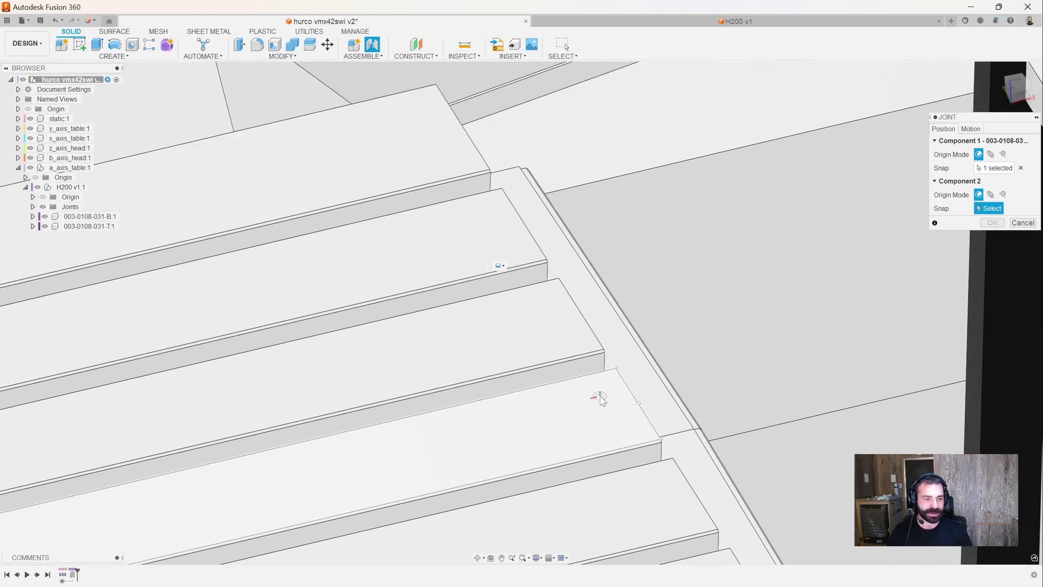
pyautogui.click(613, 367)
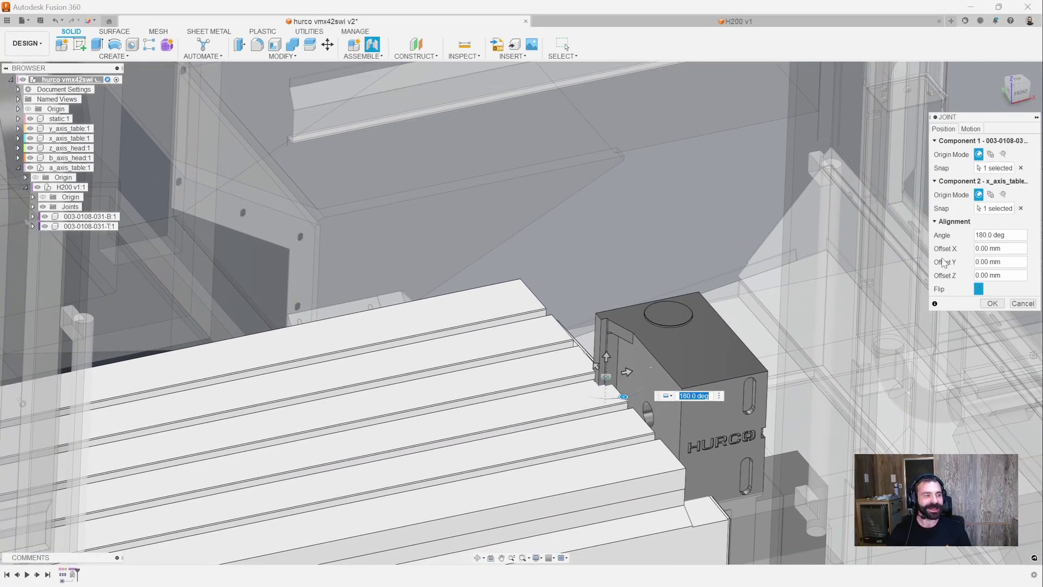
# - Re-pick the base plate slot edge, set the X offset to -150 mm, and confirm the 180° joint
pyautogui.click(1021, 167)
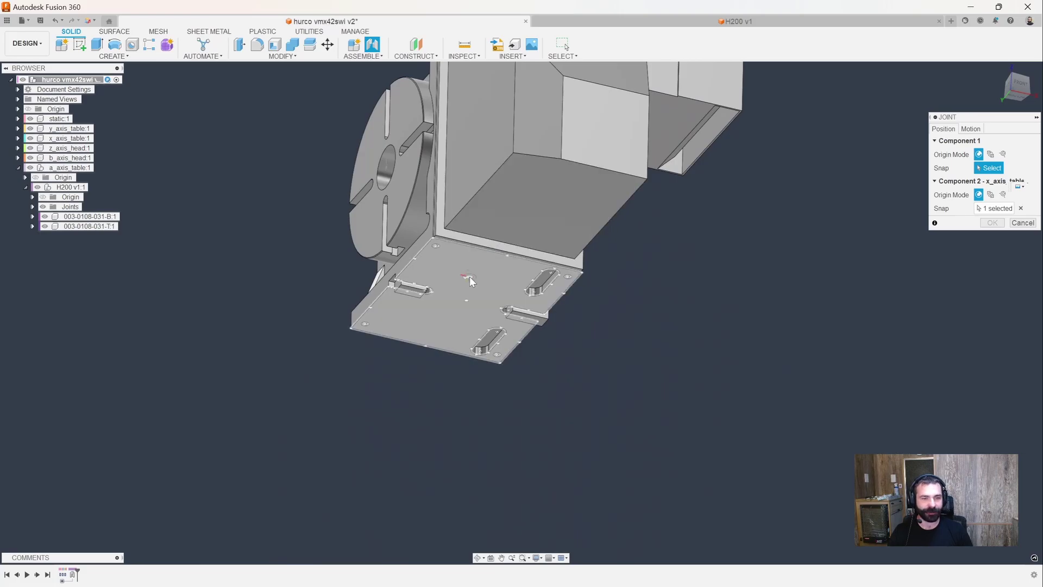
pyautogui.click(417, 290)
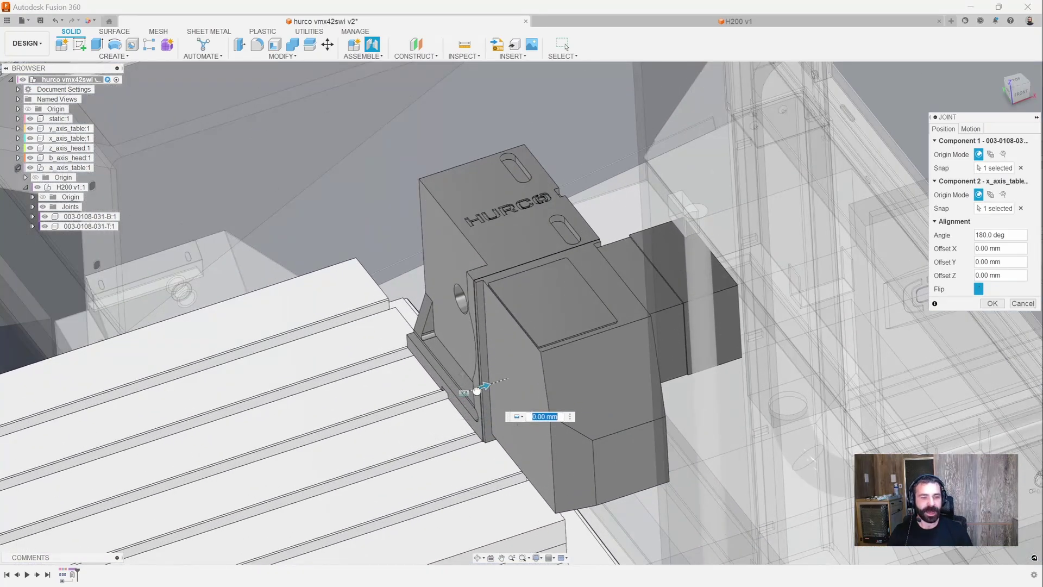
pyautogui.moveTo(457, 397); pyautogui.dragTo(343, 426)
pyautogui.keyDown('shift'); pyautogui.moveTo(342, 426); pyautogui.dragTo(403, 396, button='middle'); pyautogui.keyUp('shift')
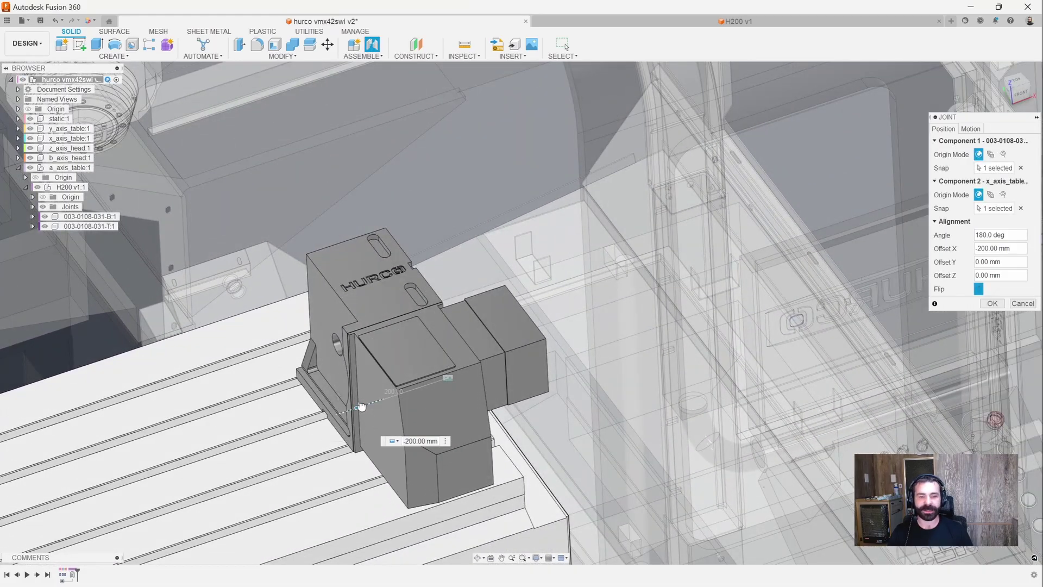
pyautogui.moveTo(360, 407); pyautogui.dragTo(386, 403)
pyautogui.keyDown('shift'); pyautogui.moveTo(387, 403); pyautogui.dragTo(321, 383, button='middle'); pyautogui.keyUp('shift')
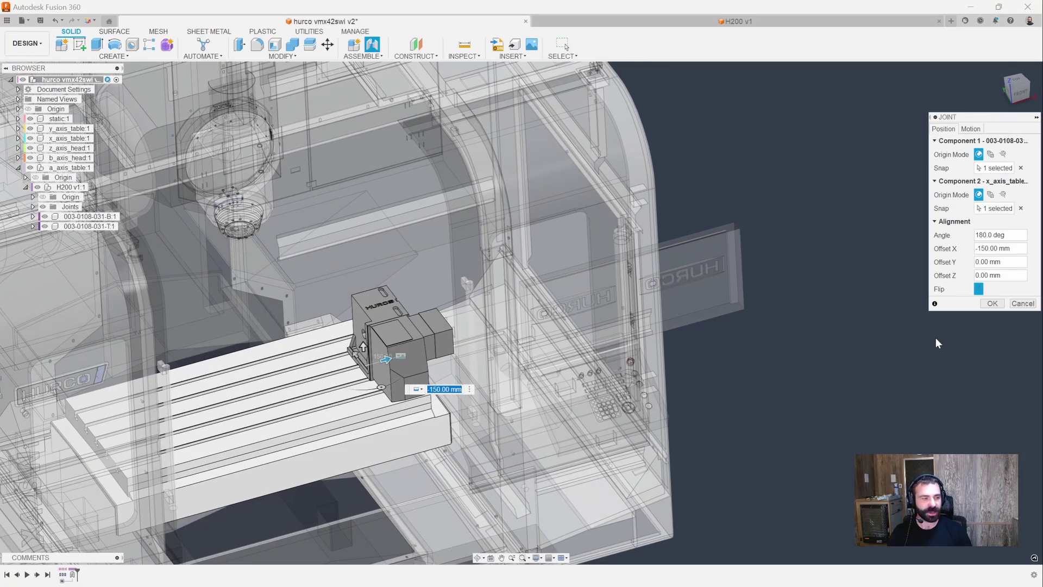
pyautogui.click(992, 303)
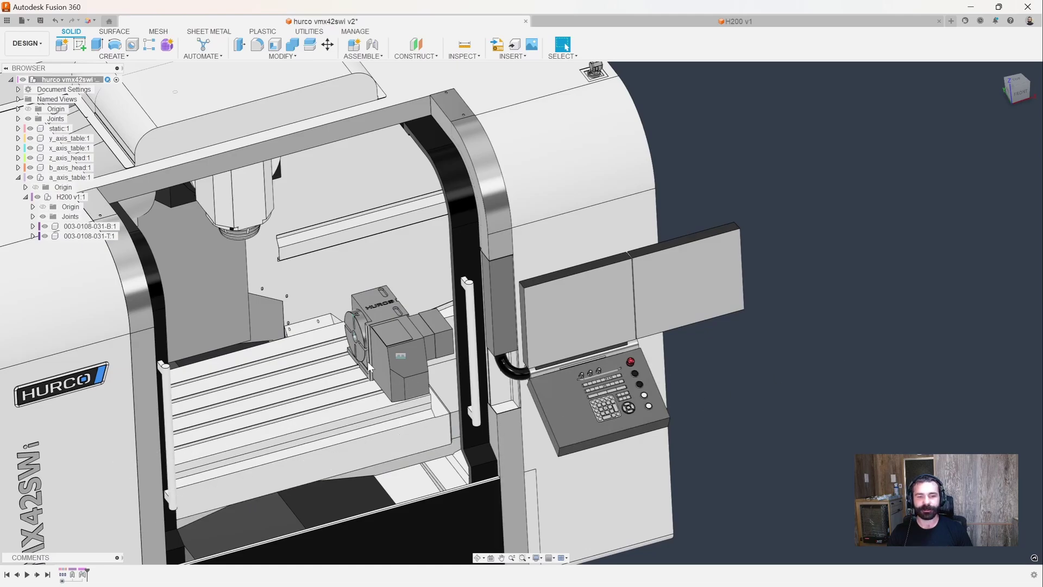
# - Switch to the Manufacture workspace and enter Machine Builder from the Utilities tab
pyautogui.scroll(4, 351, 336)
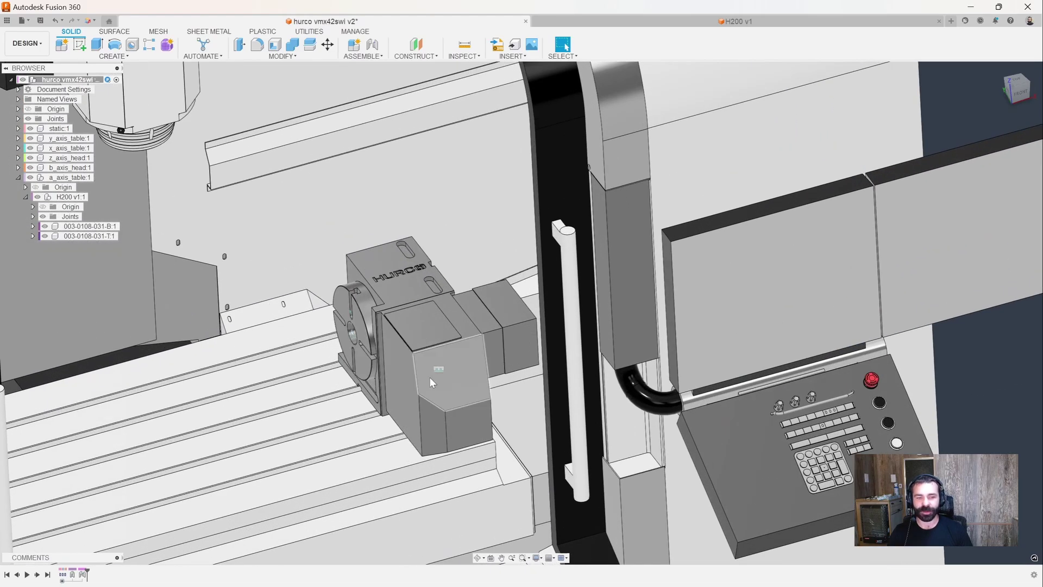
pyautogui.scroll(-3, 415, 367)
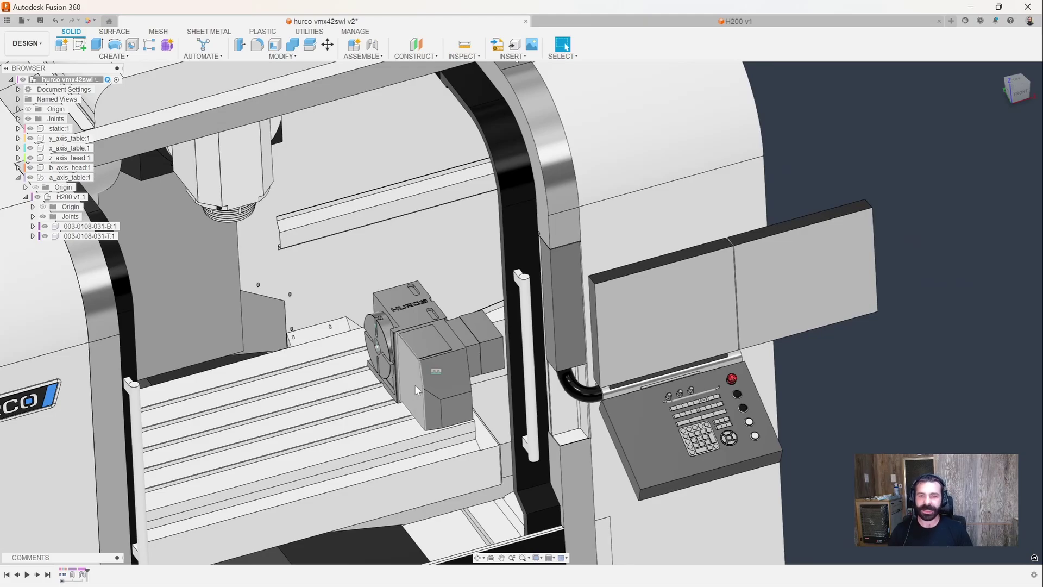
pyautogui.scroll(-3, 410, 381)
pyautogui.scroll(-5, 411, 352)
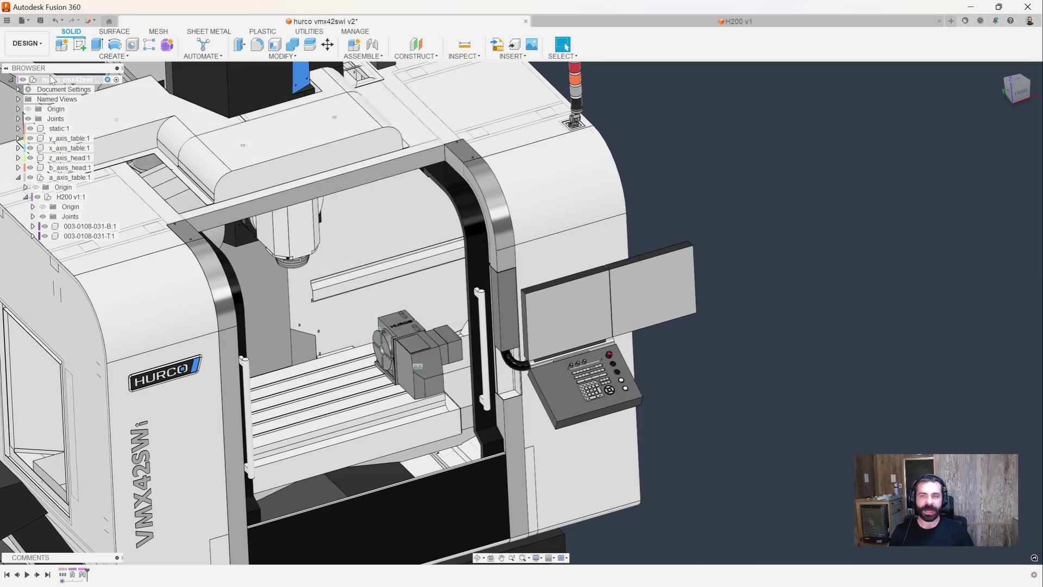
pyautogui.click(26, 43)
pyautogui.click(48, 139)
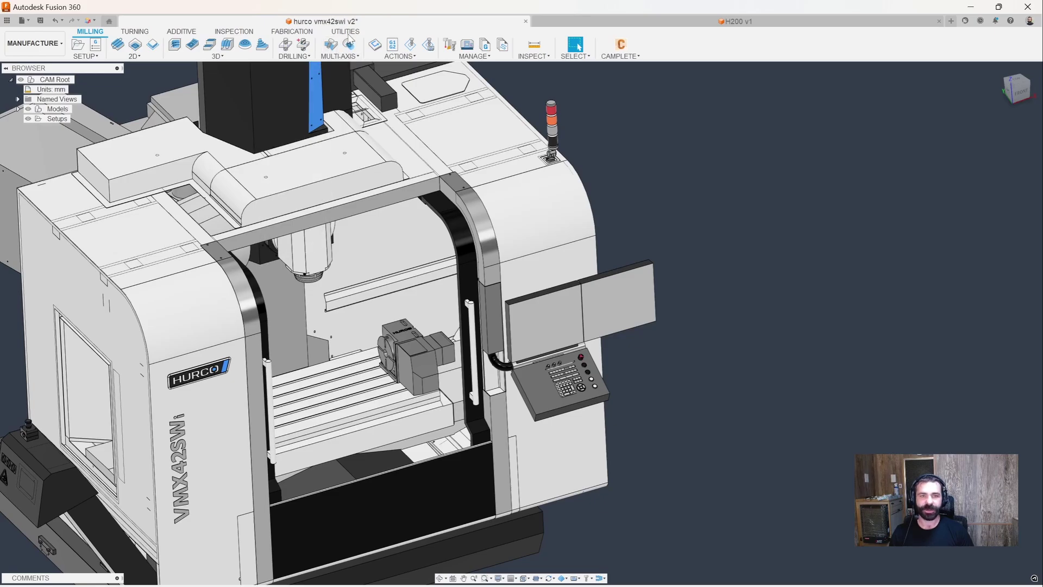
pyautogui.click(347, 33)
pyautogui.click(344, 46)
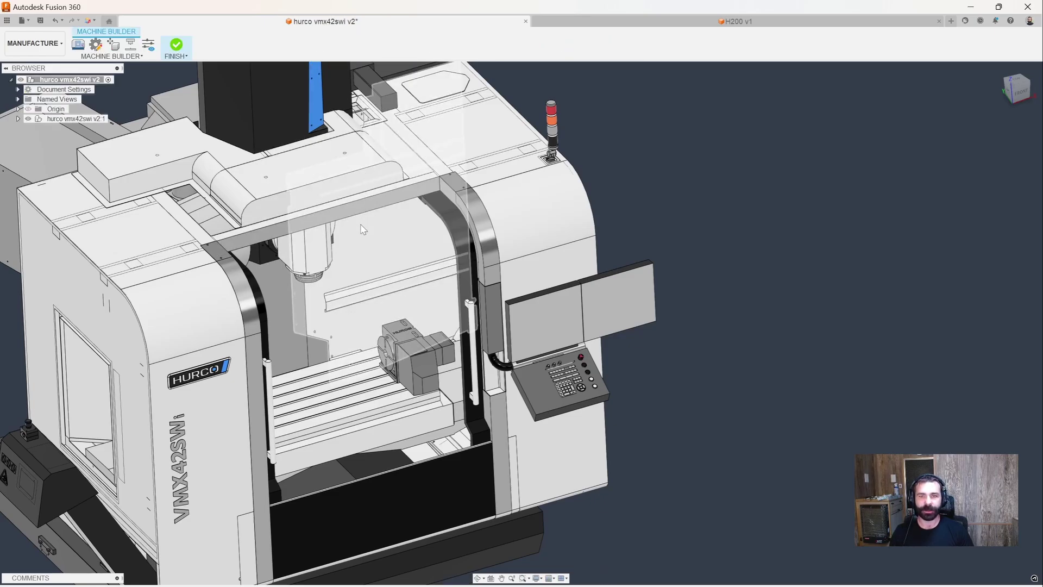
# - In Machine Definition kinematics, add an unlimited rotary A axis under the X axis
pyautogui.click(97, 47)
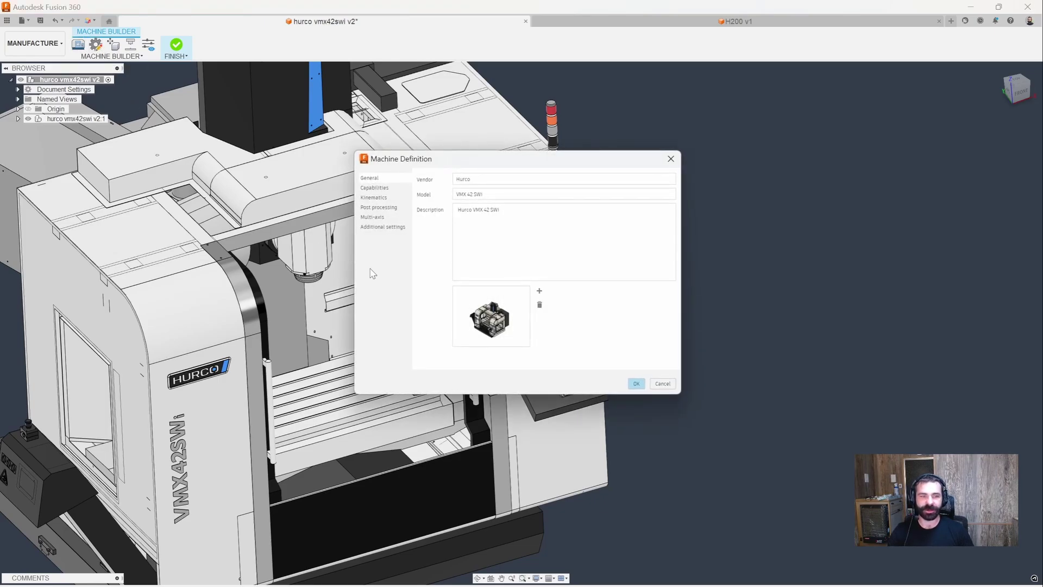
pyautogui.click(375, 197)
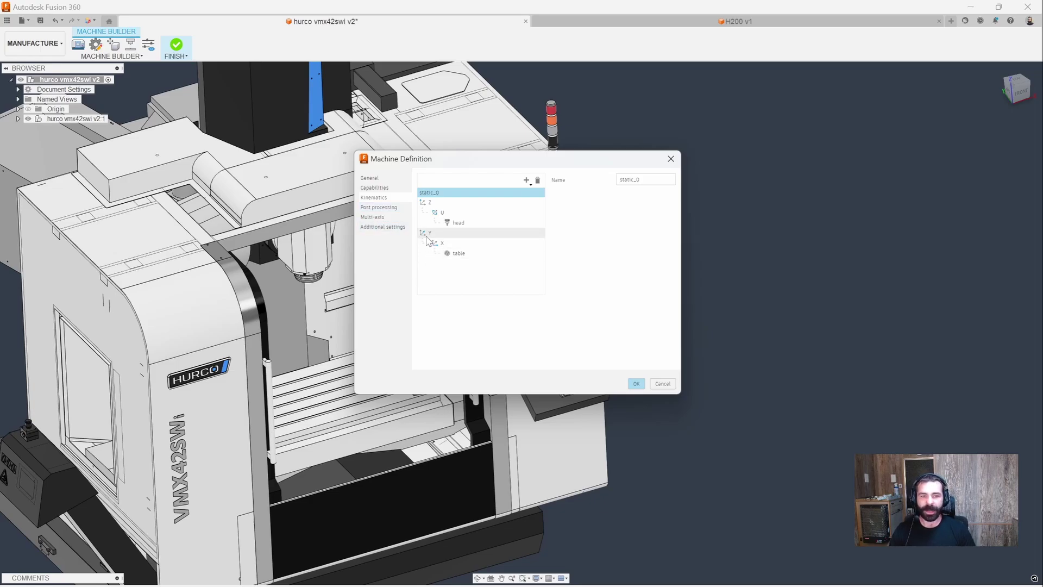
pyautogui.click(452, 249)
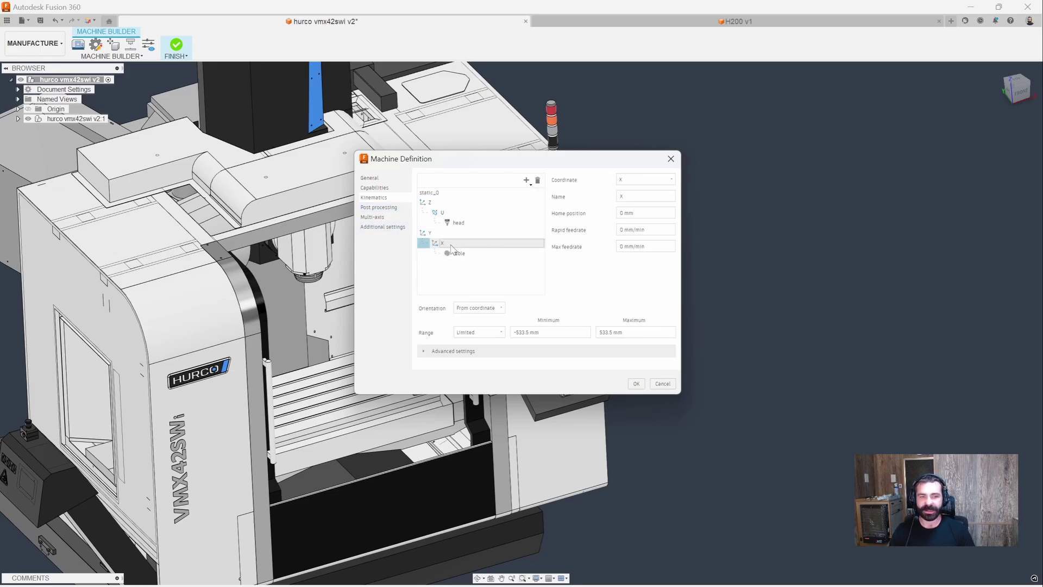
pyautogui.click(526, 181)
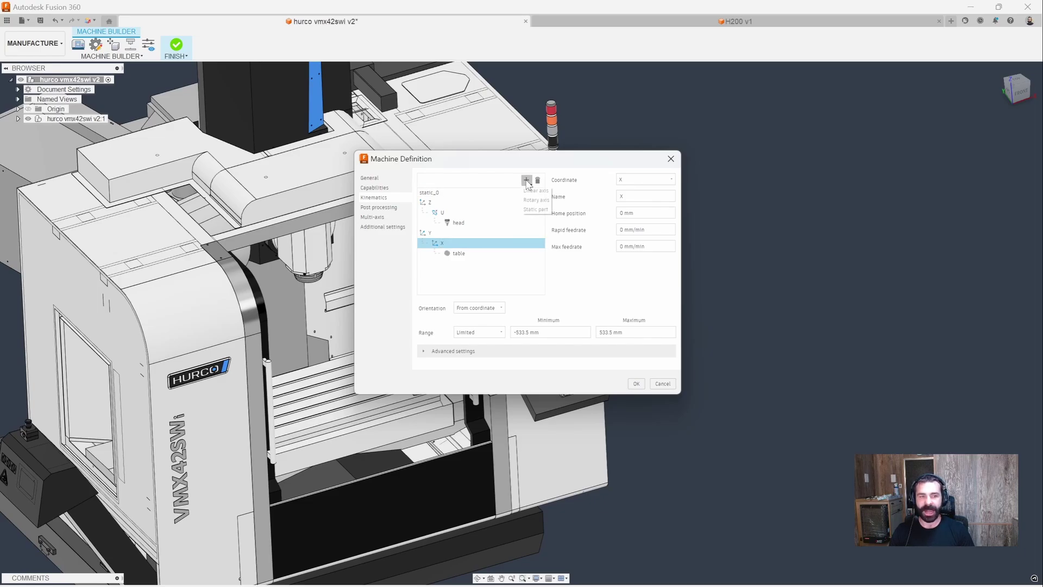
pyautogui.click(536, 199)
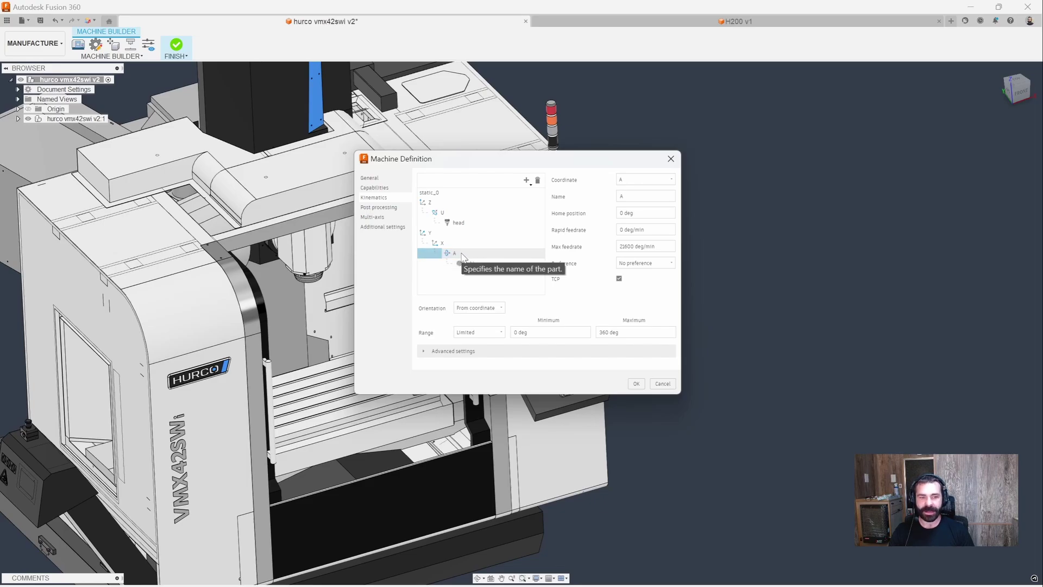
pyautogui.click(478, 333)
pyautogui.click(488, 344)
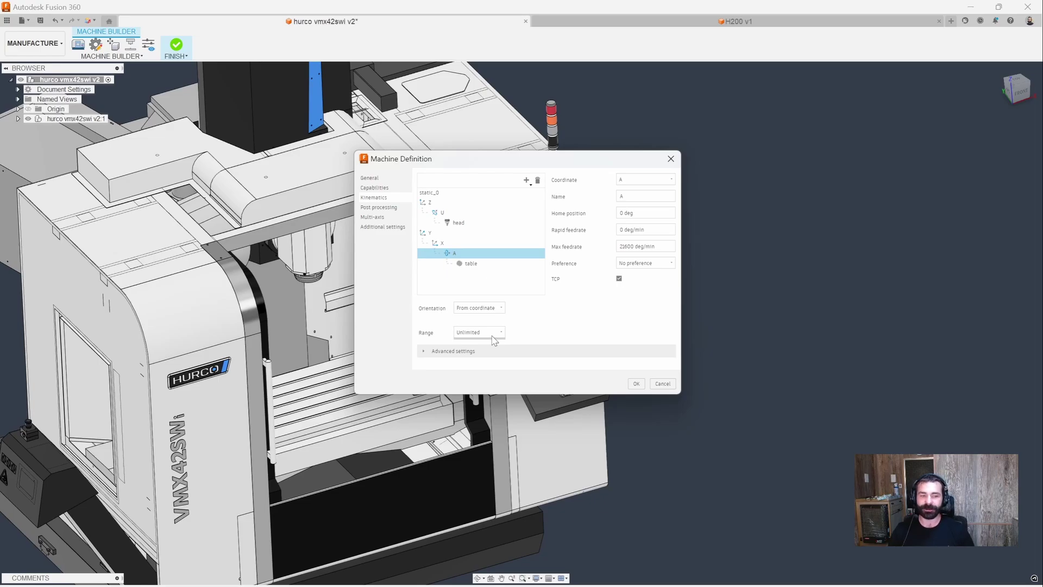
# - Try a 120/-120 limit on the A axis, revert to Unlimited, and view Post processing settings
pyautogui.click(493, 335)
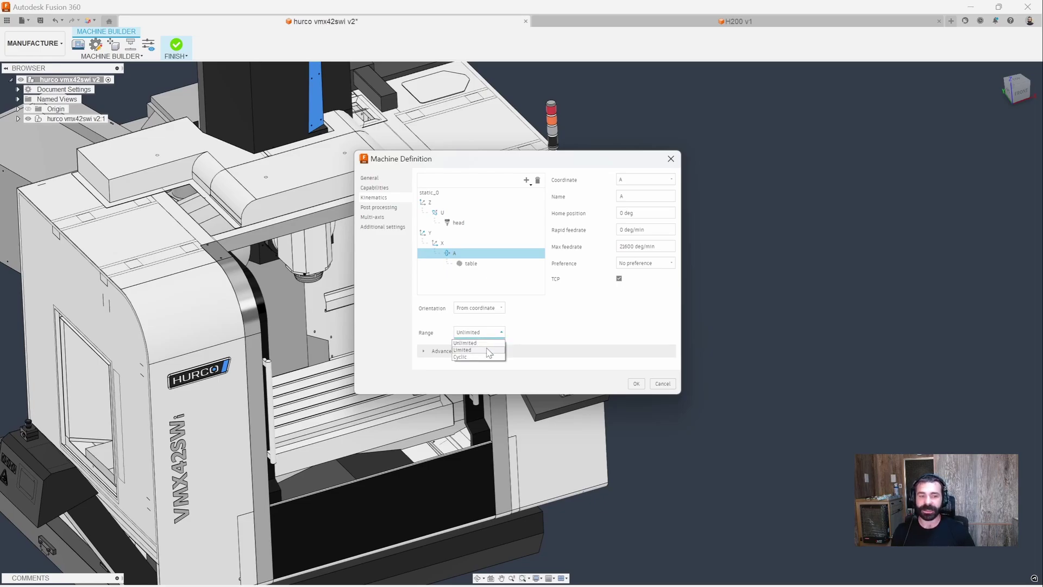
pyautogui.click(489, 351)
pyautogui.click(541, 332)
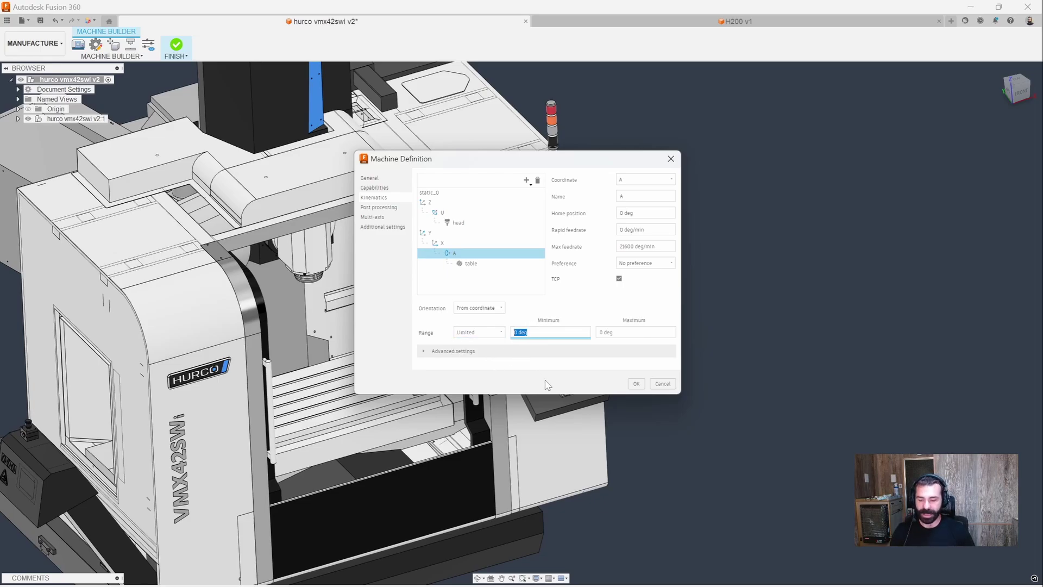
pyautogui.write('120')
pyautogui.press('Tab')
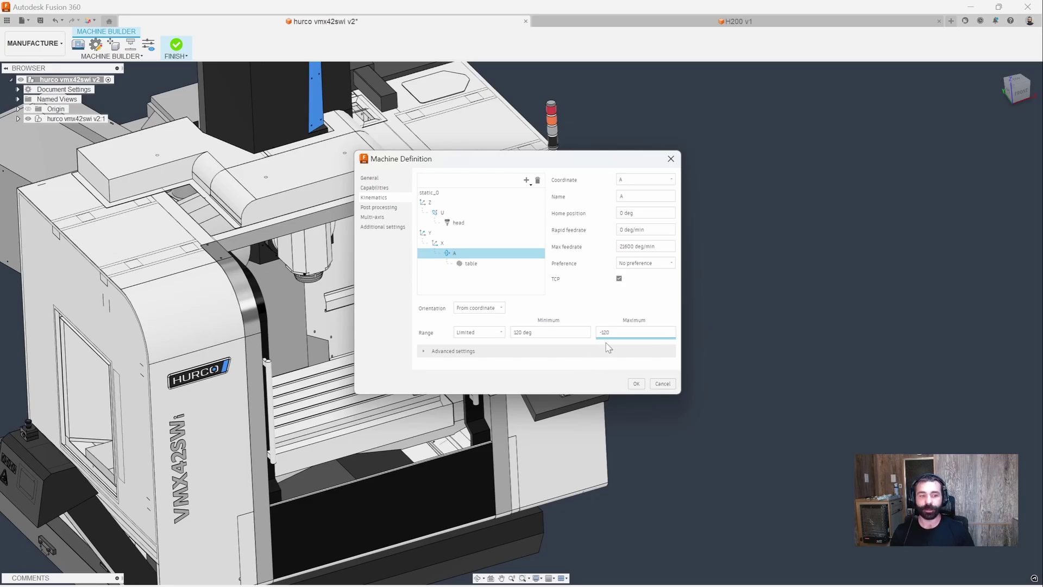
pyautogui.write('-120')
pyautogui.click(473, 332)
pyautogui.click(475, 352)
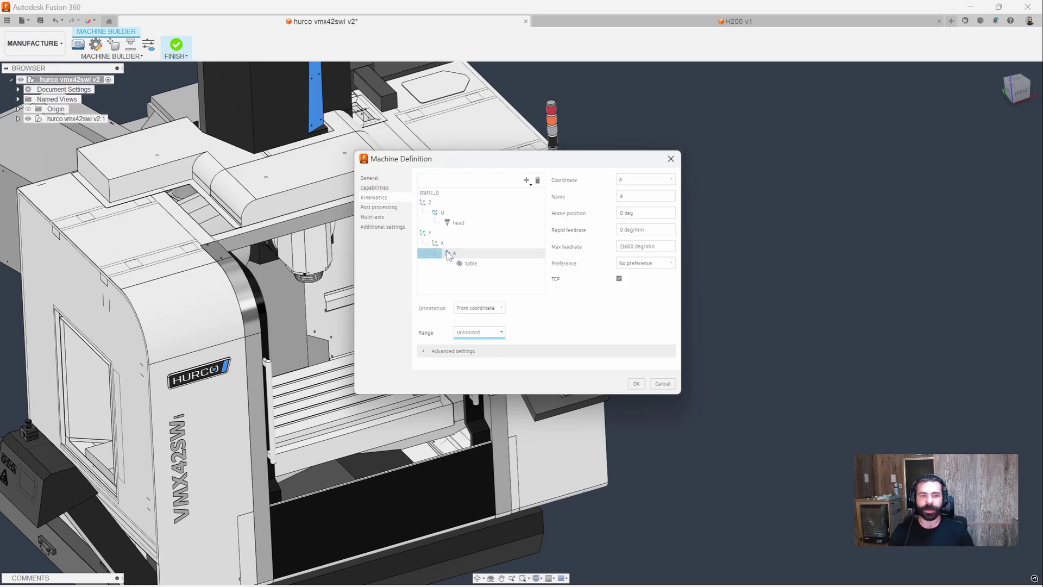
pyautogui.click(398, 210)
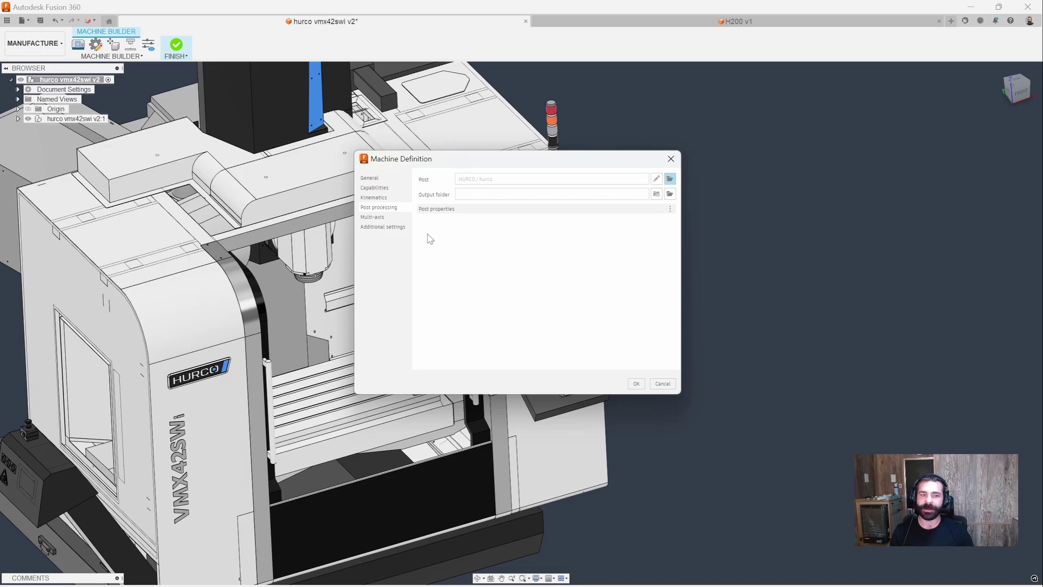
# - Close Machine Definition and set the part attach point at the rotary table's centre
pyautogui.click(636, 384)
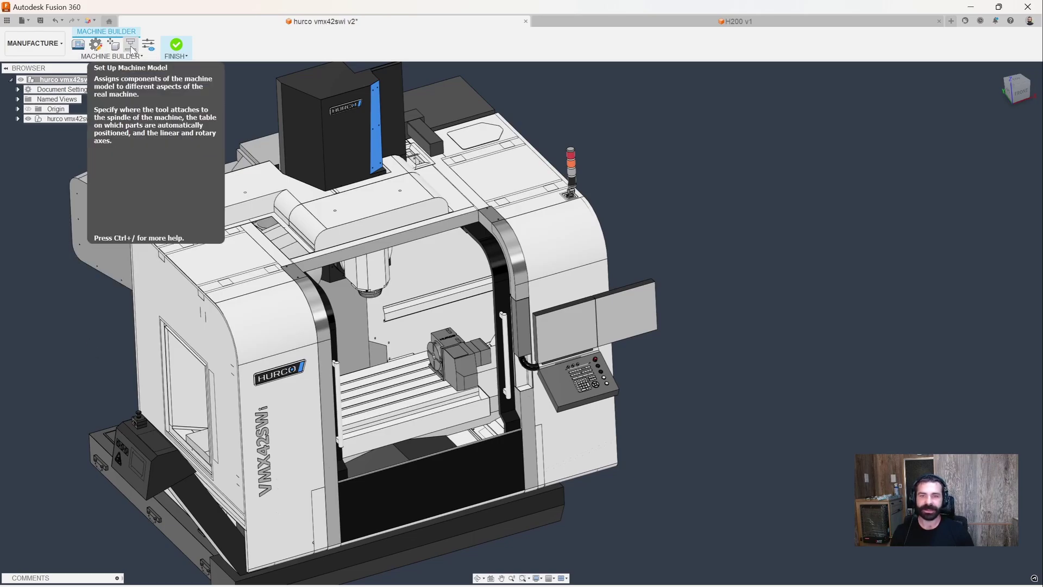
pyautogui.click(131, 45)
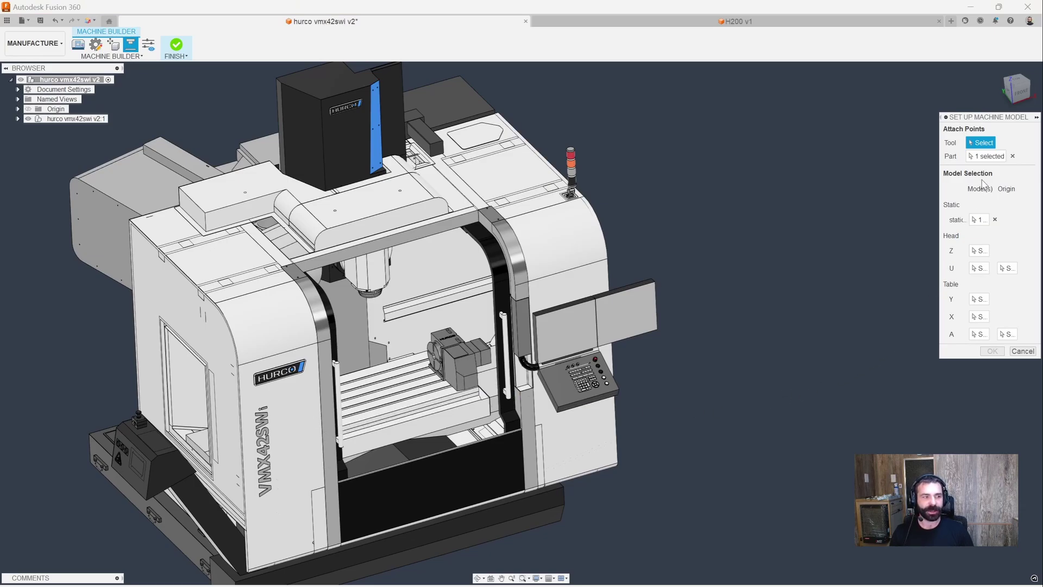
pyautogui.click(986, 156)
pyautogui.scroll(4, 380, 402)
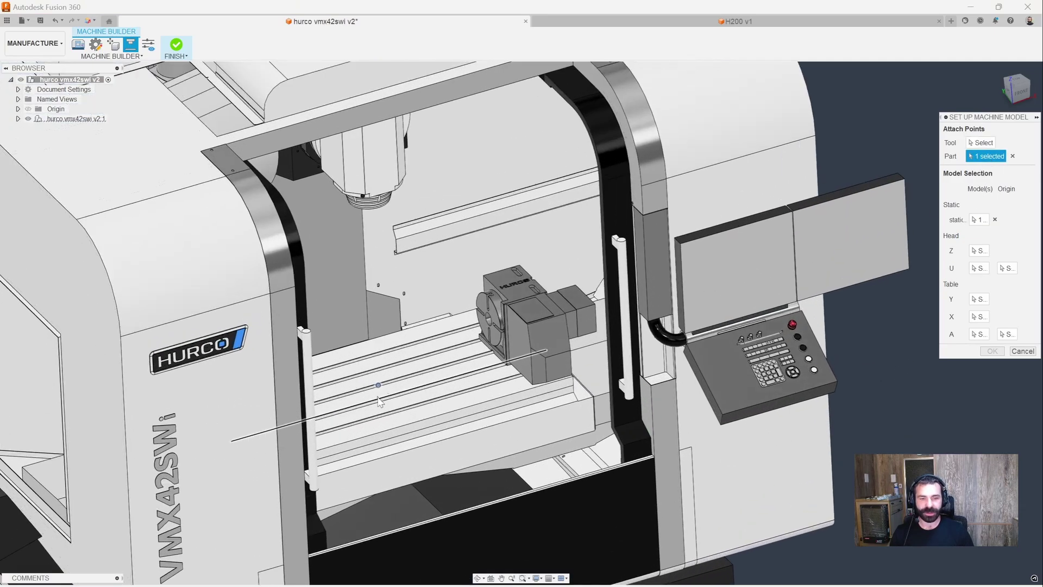
pyautogui.scroll(5, 380, 402)
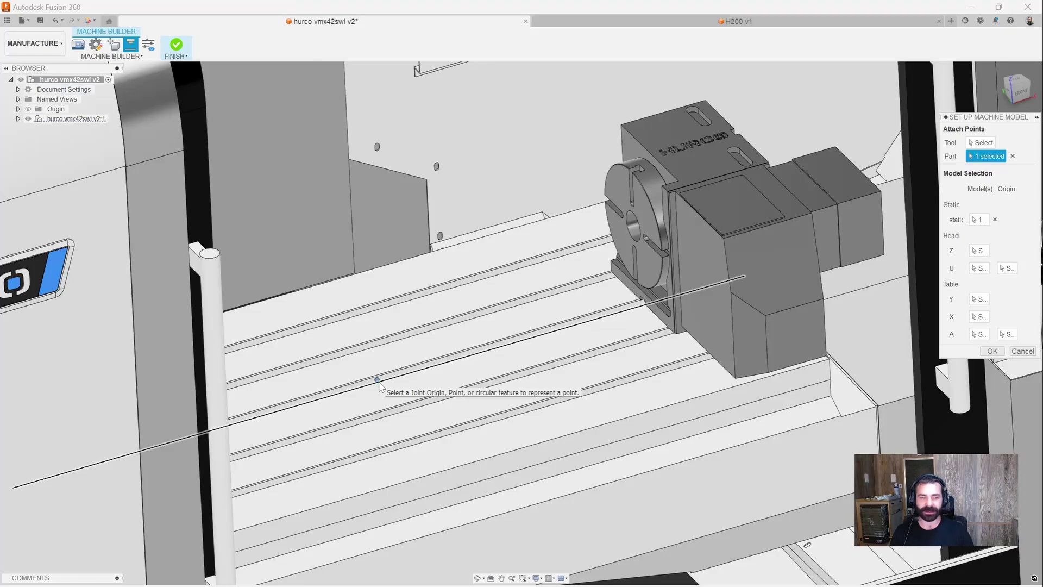
pyautogui.click(1013, 155)
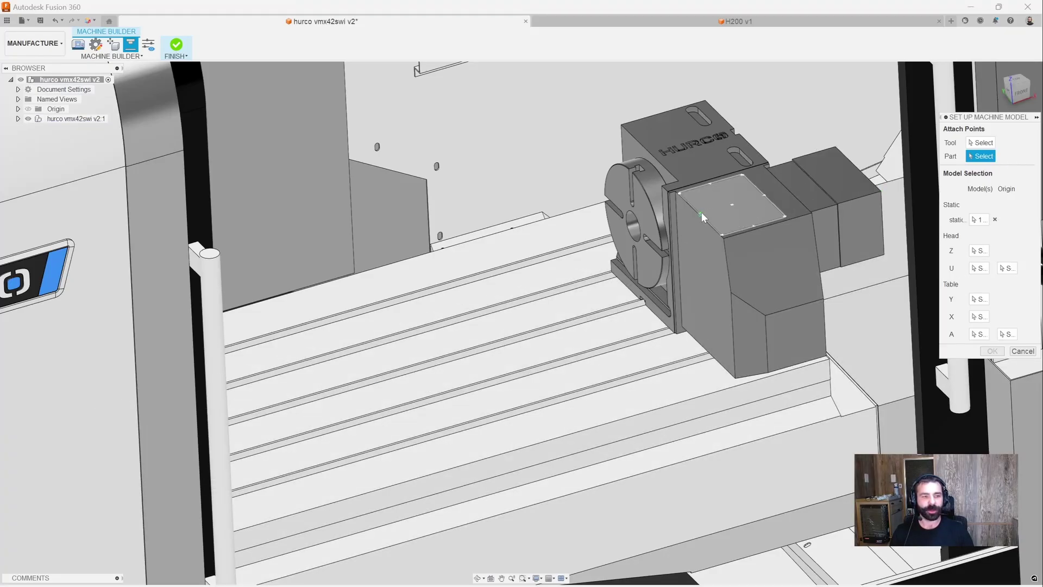
pyautogui.click(637, 222)
pyautogui.scroll(-2, 637, 220)
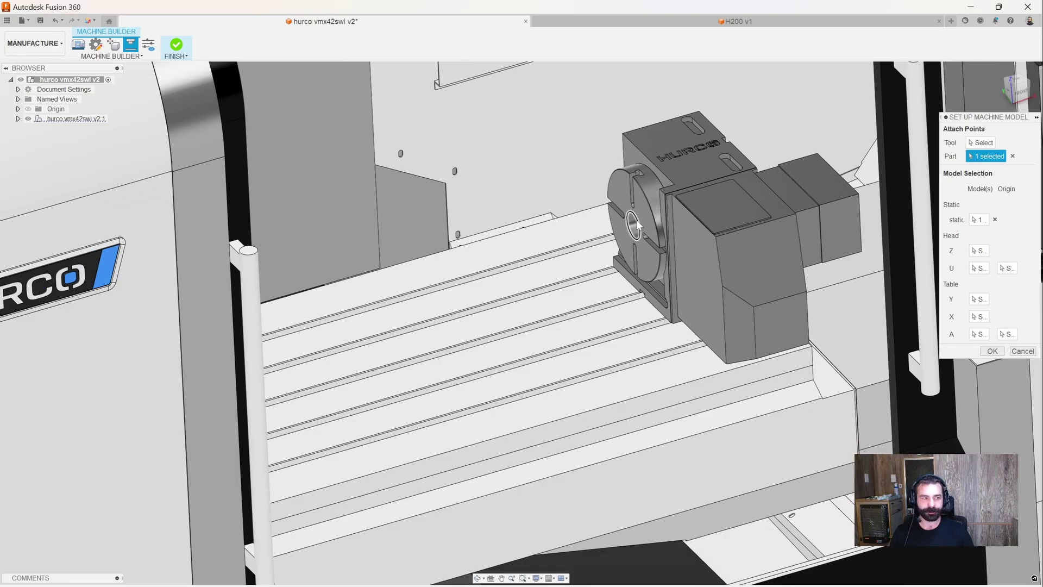
pyautogui.keyDown('shift'); pyautogui.moveTo(636, 220); pyautogui.dragTo(895, 337, button='middle'); pyautogui.keyUp('shift')
# - Assign the faceplate to the A axis with its centre as reference, the rotary unit to X, and confirm
pyautogui.click(979, 333)
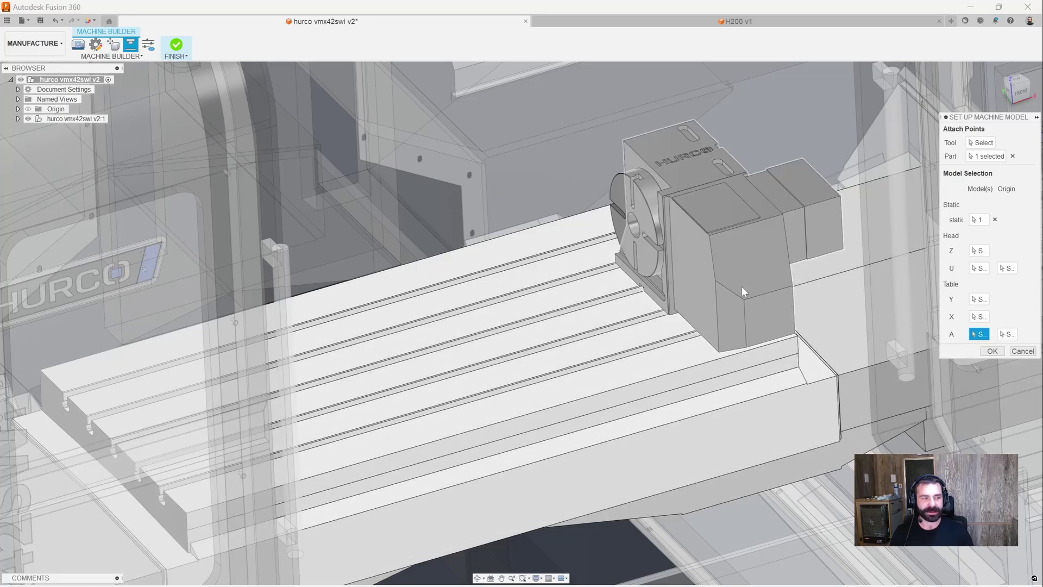
pyautogui.click(645, 205)
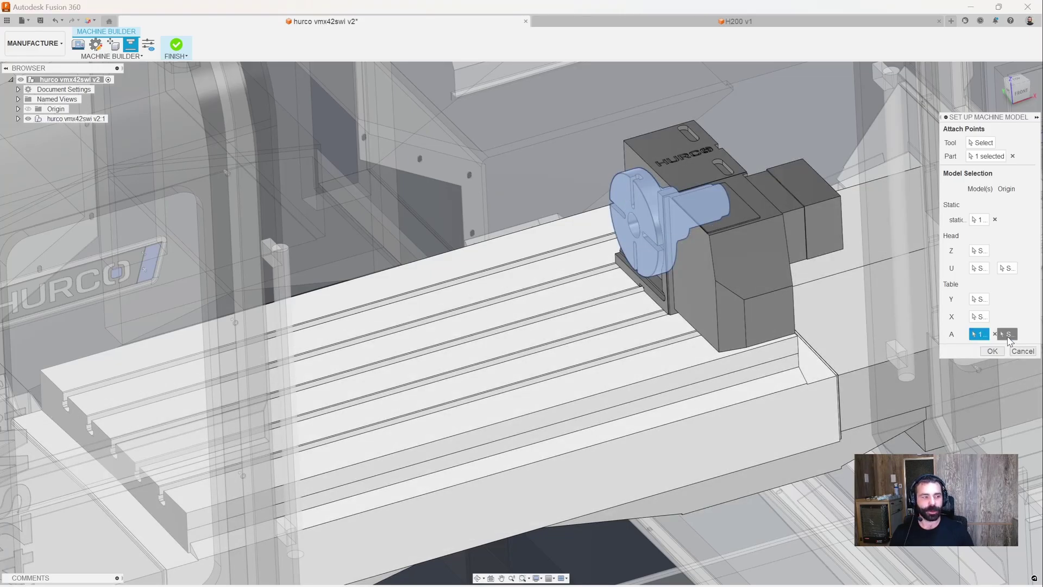
pyautogui.click(1008, 335)
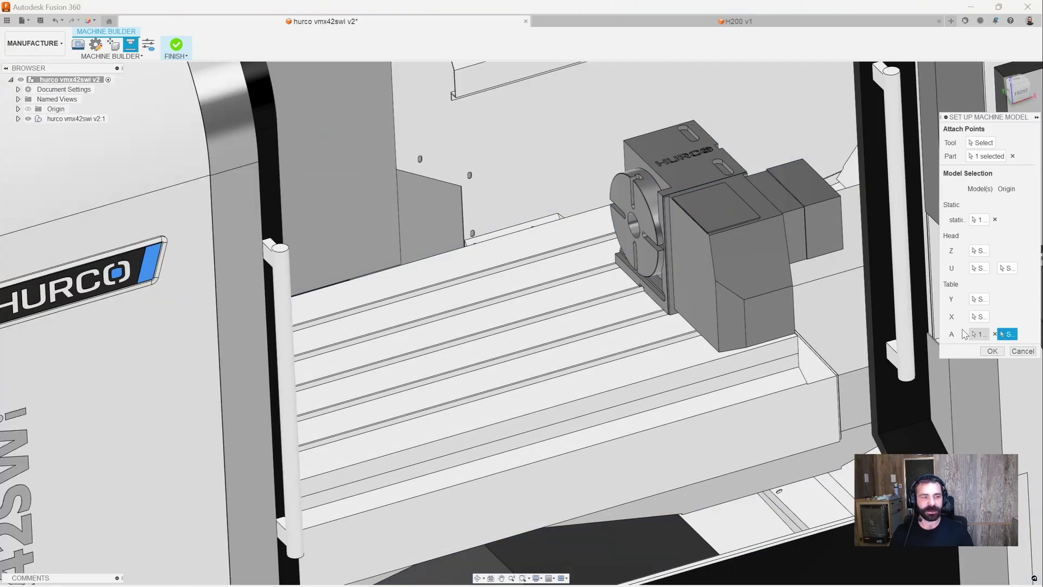
pyautogui.click(639, 220)
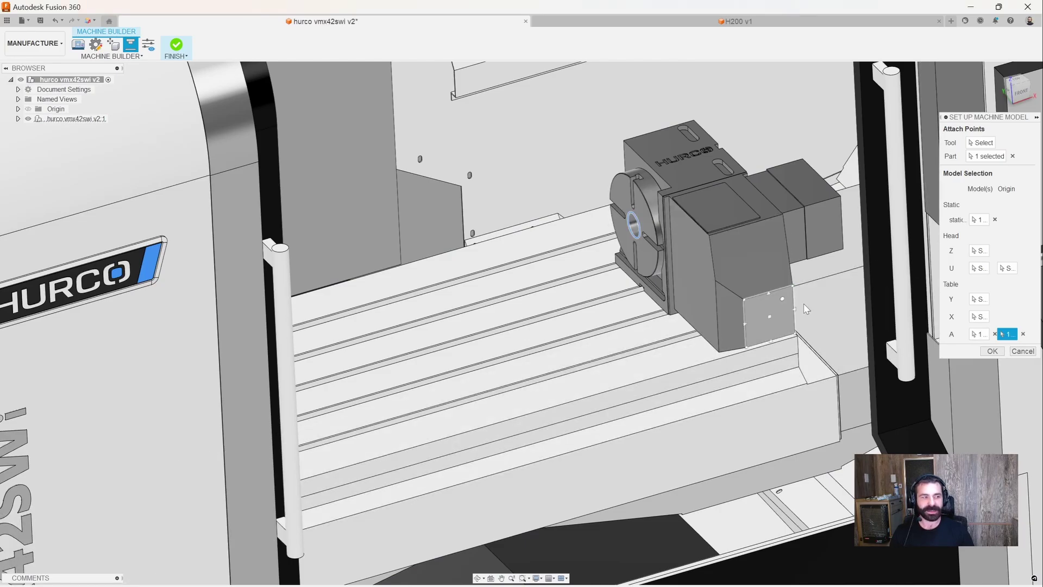
pyautogui.click(979, 316)
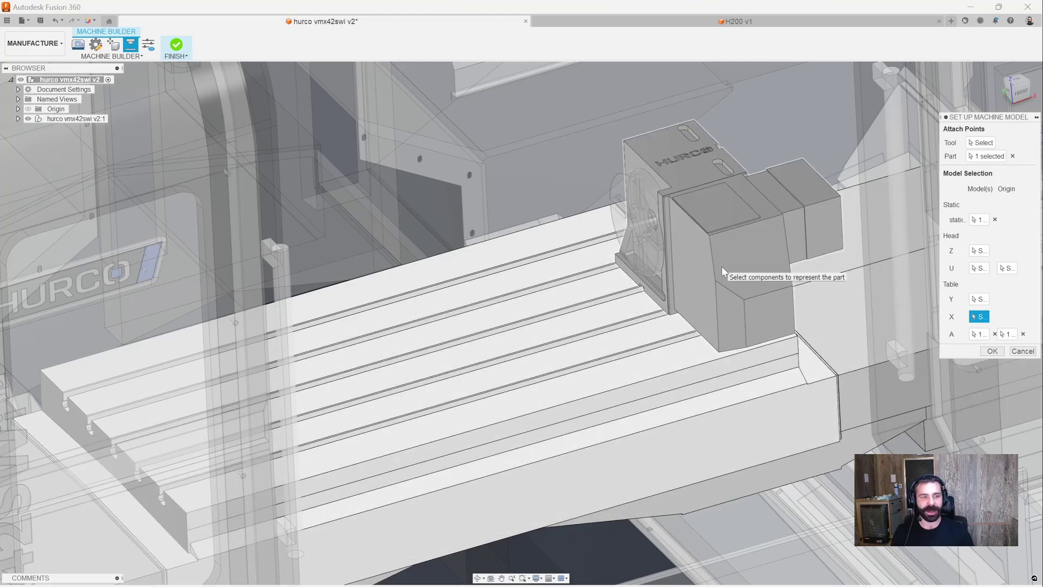
pyautogui.click(725, 295)
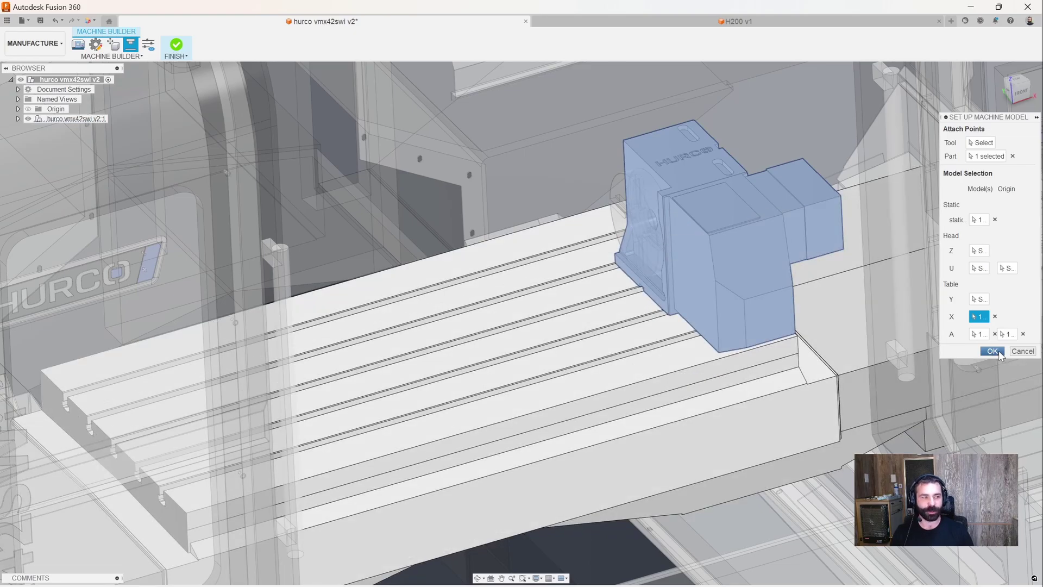
pyautogui.click(992, 351)
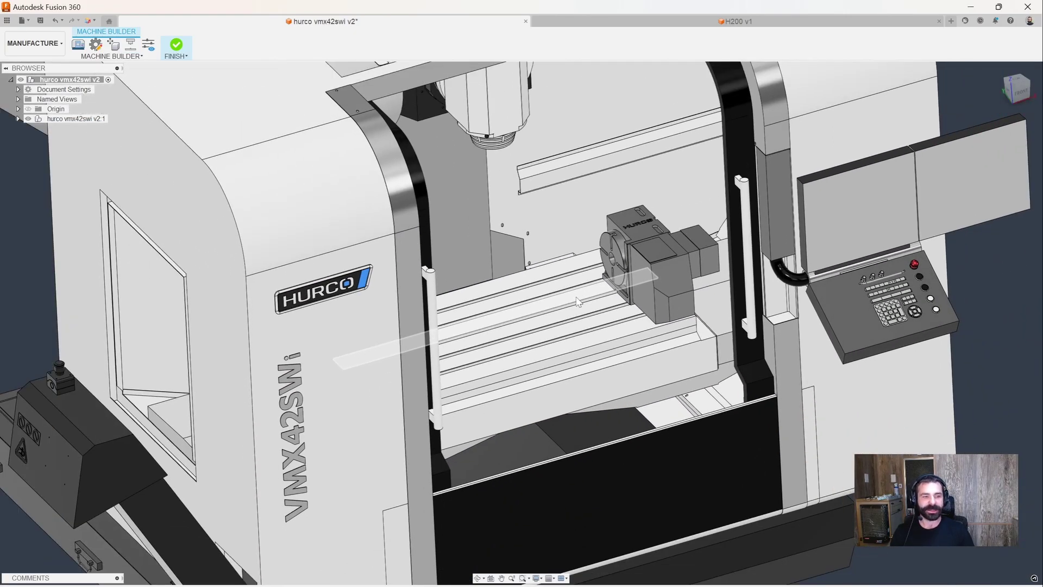
pyautogui.click(149, 46)
pyautogui.moveTo(997, 312)
pyautogui.mouseDown()
pyautogui.moveTo(1010, 313)
pyautogui.moveTo(981, 313)
pyautogui.moveTo(1008, 313)
pyautogui.moveTo(982, 314)
pyautogui.moveTo(999, 313)
pyautogui.mouseUp()
pyautogui.moveTo(998, 356)
pyautogui.mouseDown()
pyautogui.moveTo(983, 356)
pyautogui.moveTo(1011, 354)
pyautogui.moveTo(996, 354)
pyautogui.mouseUp()
pyautogui.moveTo(1022, 169); pyautogui.dragTo(1006, 171)
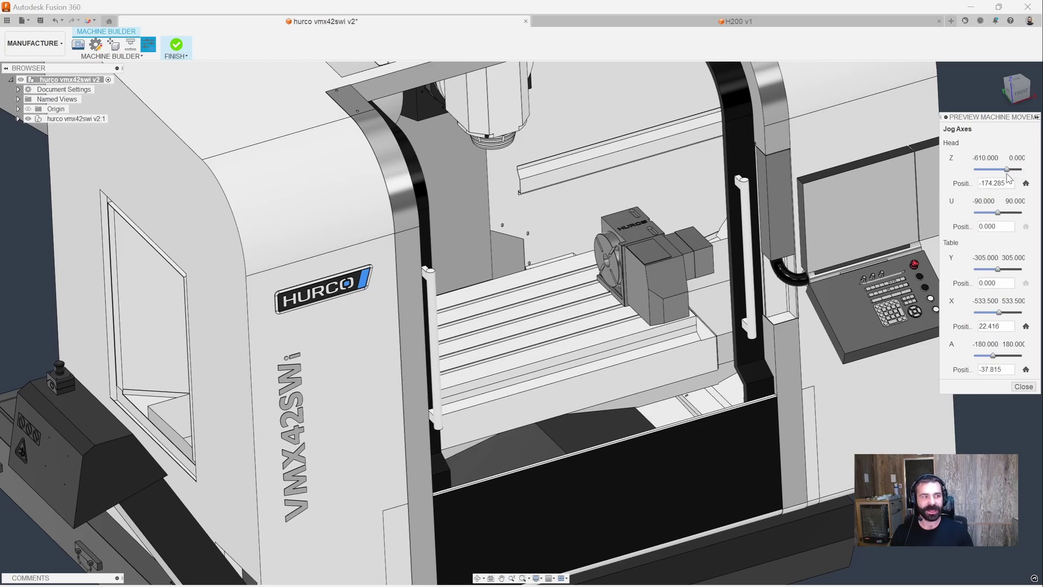
pyautogui.click(1023, 386)
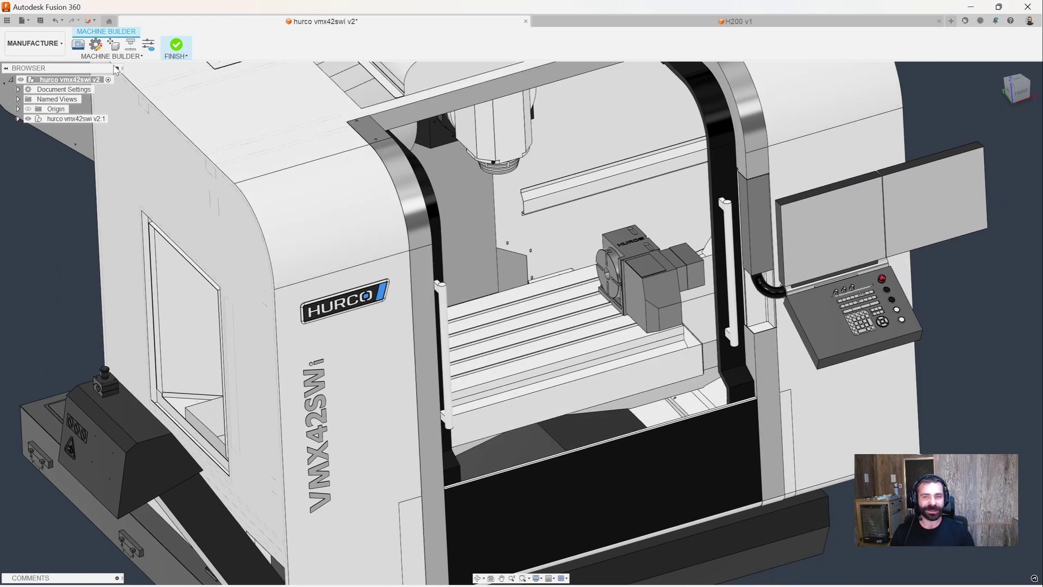
# - In the machine model setup, assign z_axis_head:1 to the Z axis and b_axis_head:1 to the U axis
pyautogui.click(131, 46)
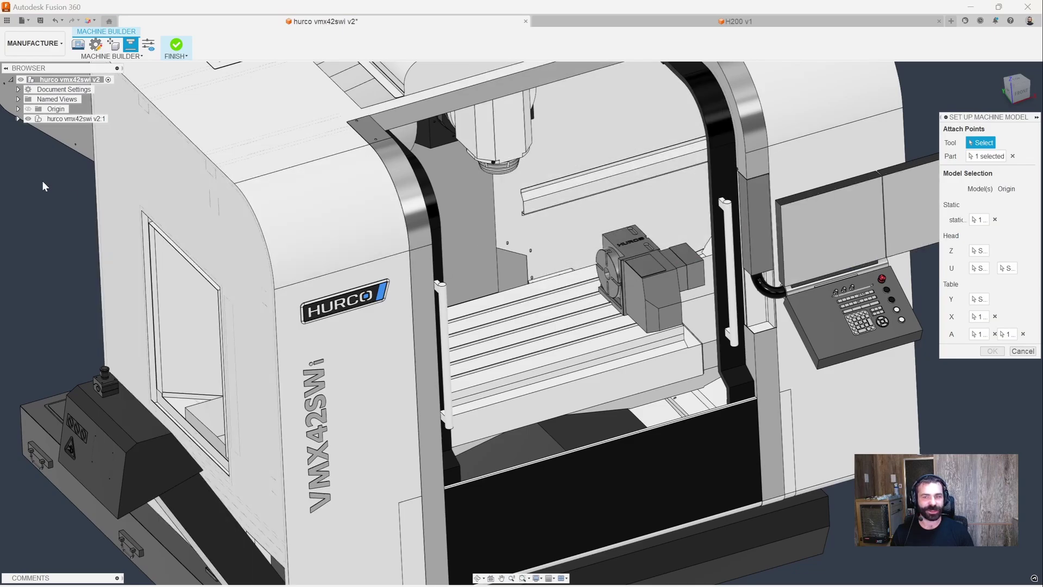
pyautogui.click(18, 118)
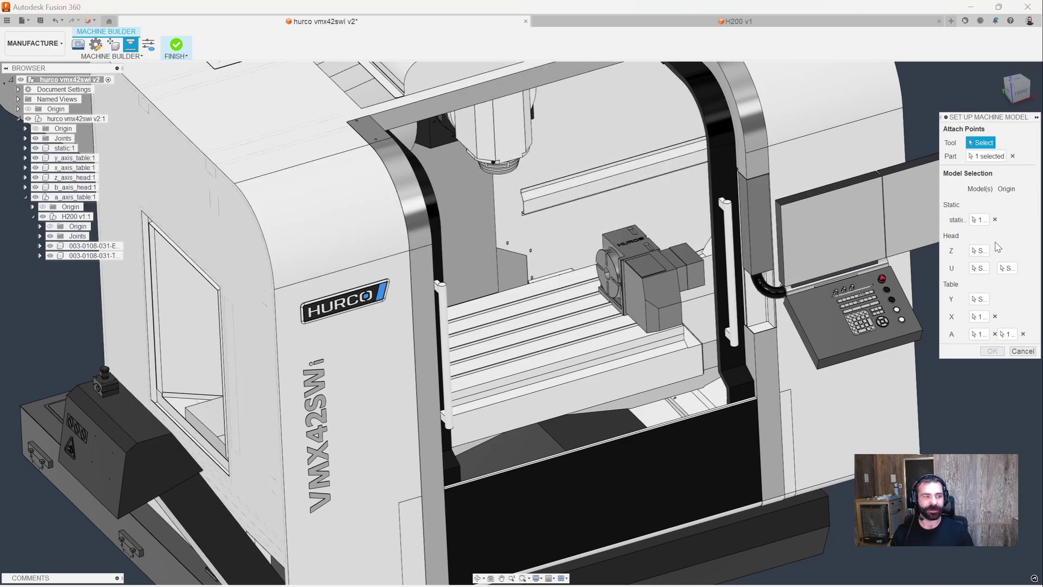
pyautogui.click(980, 220)
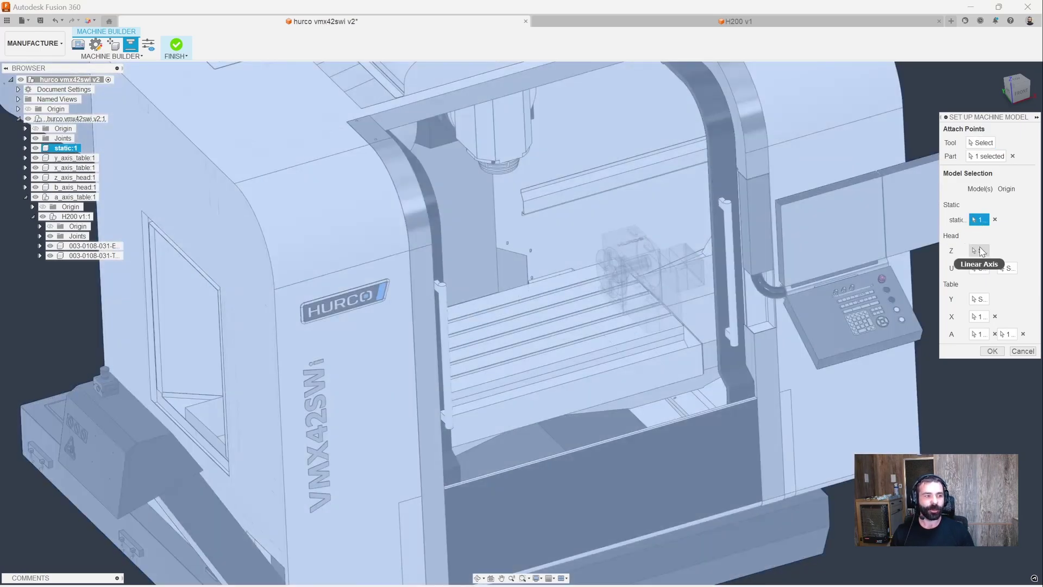
pyautogui.click(981, 251)
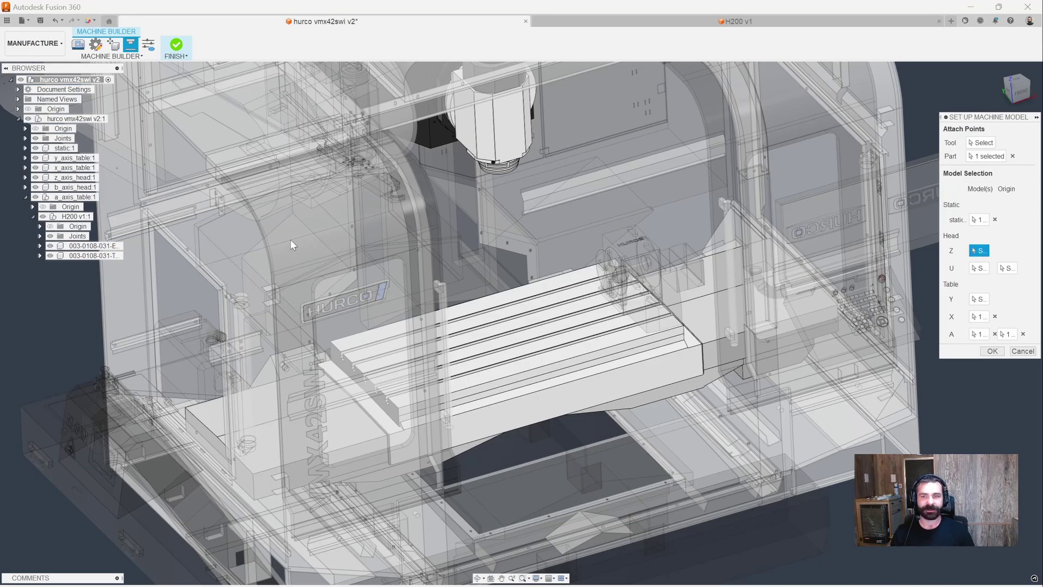
pyautogui.click(70, 178)
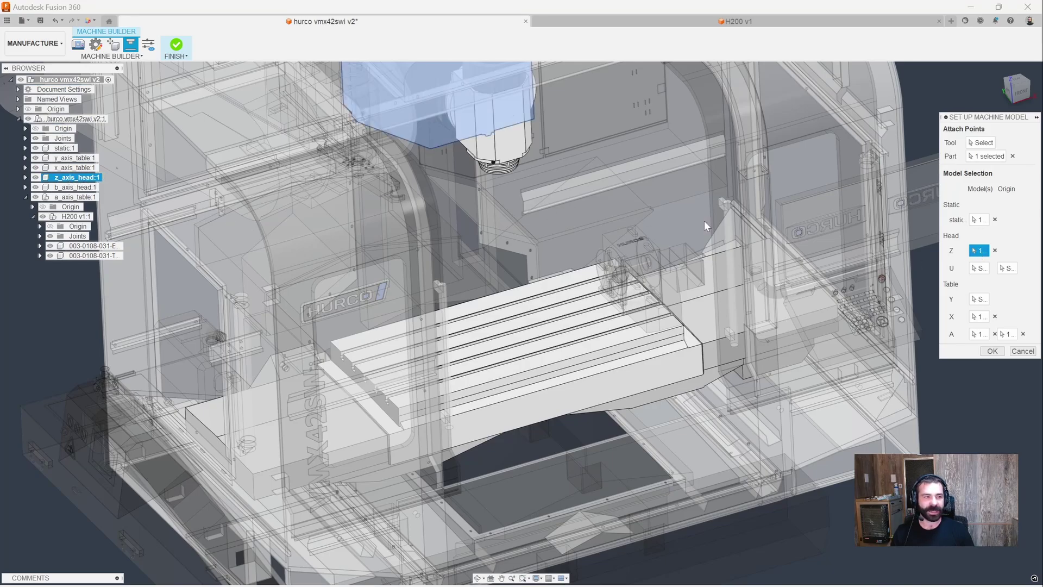
pyautogui.click(979, 268)
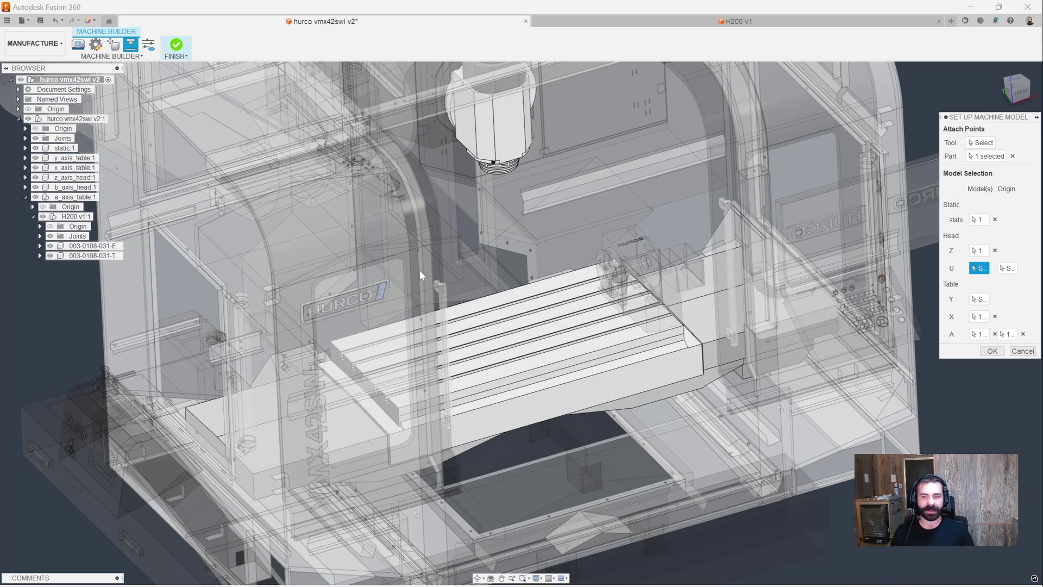
pyautogui.click(72, 188)
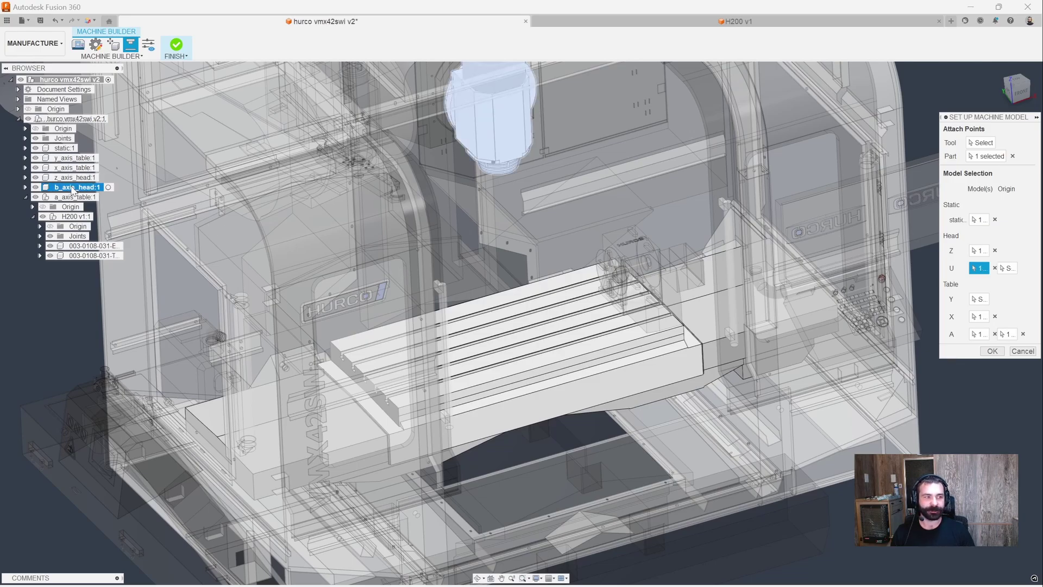
# - Start picking the U axis reference point while inspecting the machine head
pyautogui.click(1007, 268)
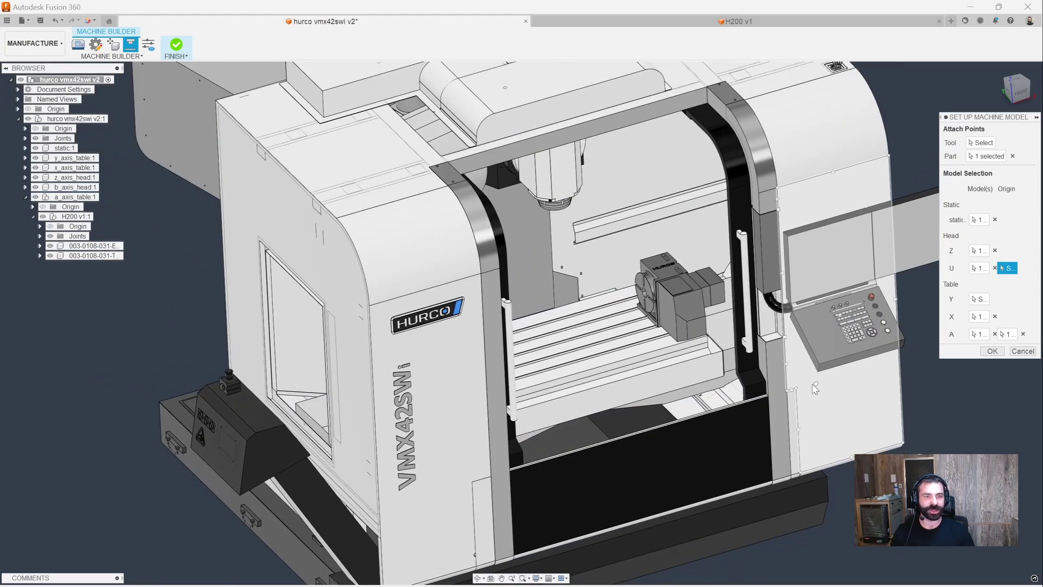
pyautogui.keyDown('shift'); pyautogui.moveTo(810, 388); pyautogui.dragTo(761, 196, button='middle'); pyautogui.keyUp('shift')
pyautogui.scroll(8, 761, 194)
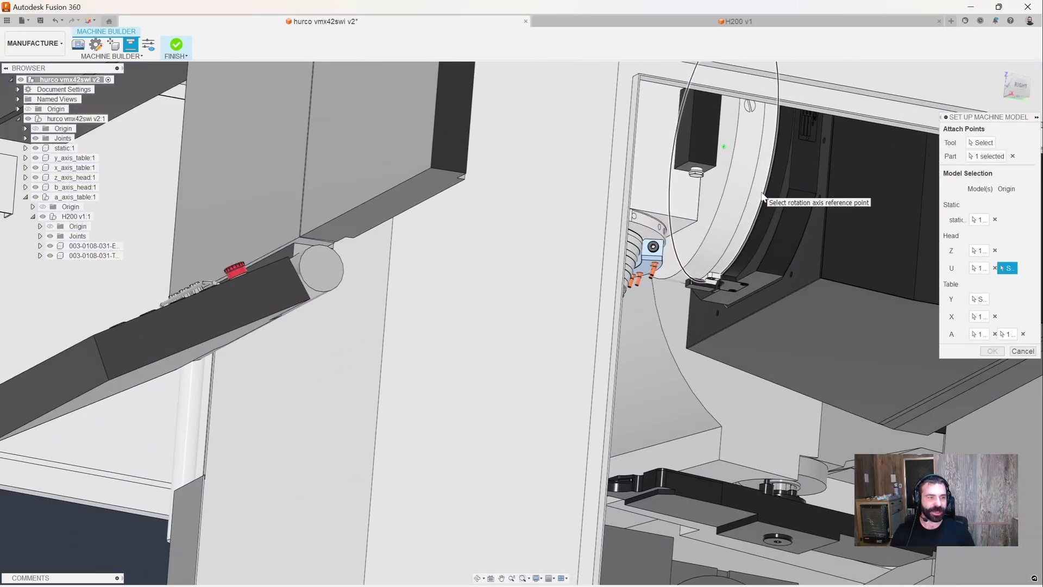
pyautogui.scroll(2, 762, 195)
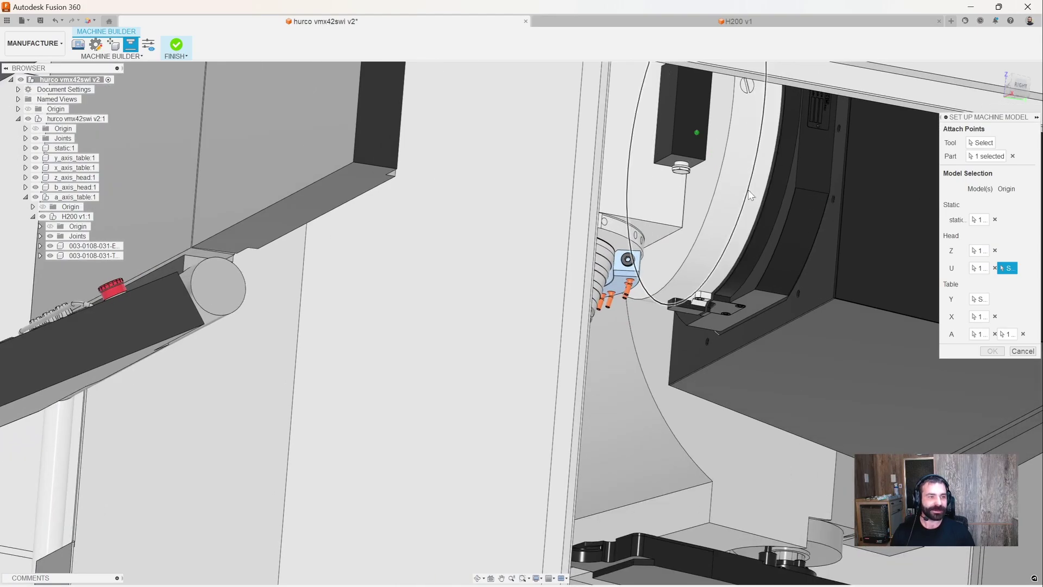
pyautogui.scroll(-10, 754, 197)
pyautogui.keyDown('shift'); pyautogui.moveTo(754, 197); pyautogui.dragTo(918, 260, button='middle'); pyautogui.keyUp('shift')
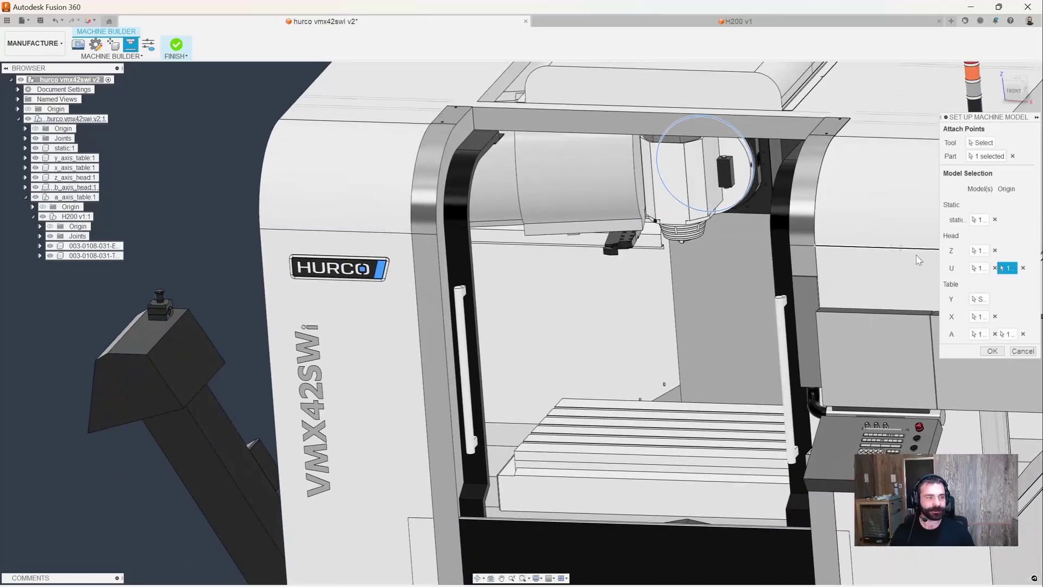
# - Assign y_axis_table:1 to Table Y and x_axis_table:1 to Table X, then confirm the setup
pyautogui.click(978, 299)
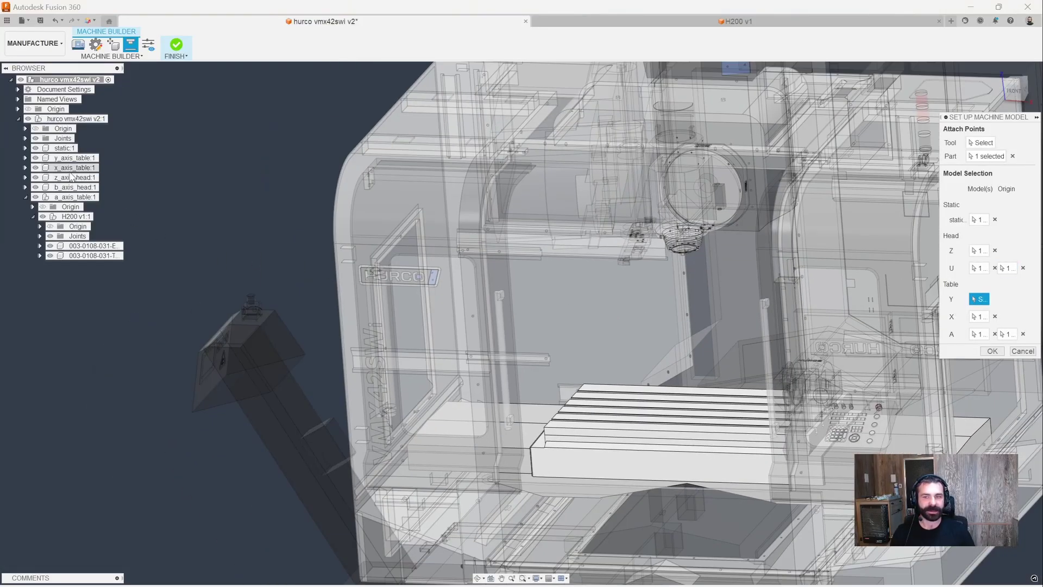
pyautogui.click(76, 158)
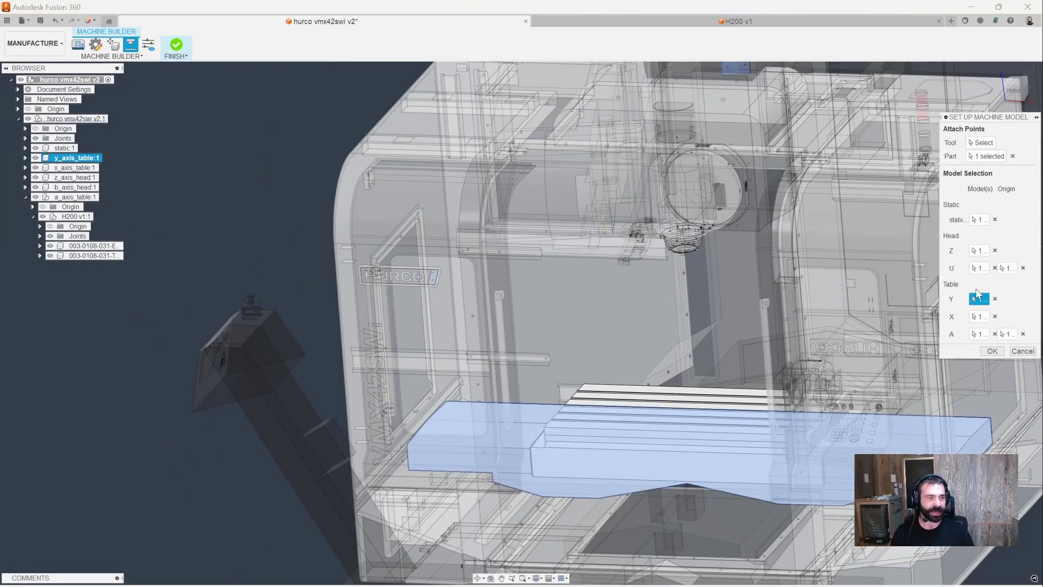
pyautogui.click(978, 316)
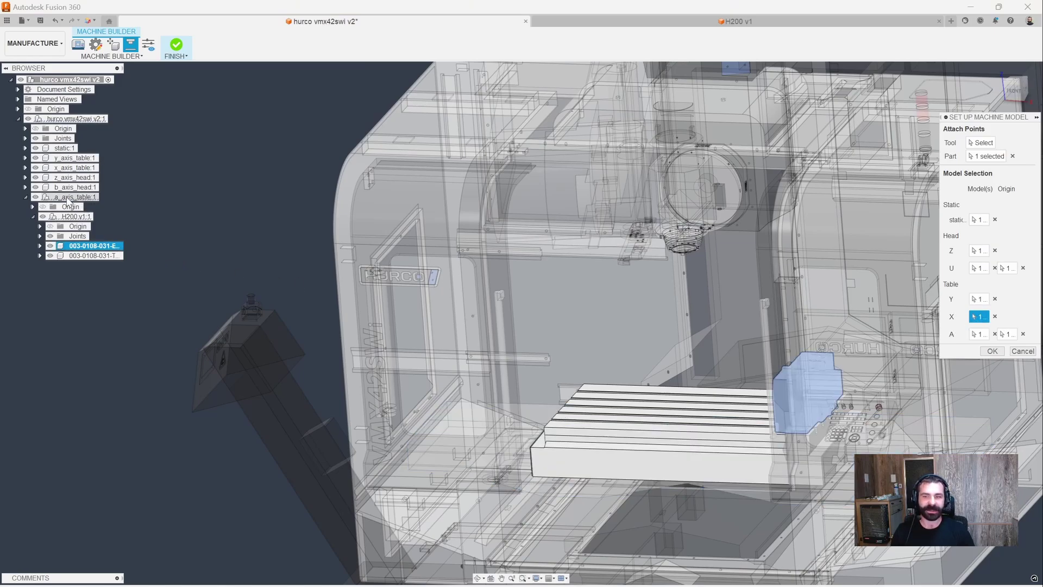
pyautogui.click(72, 168)
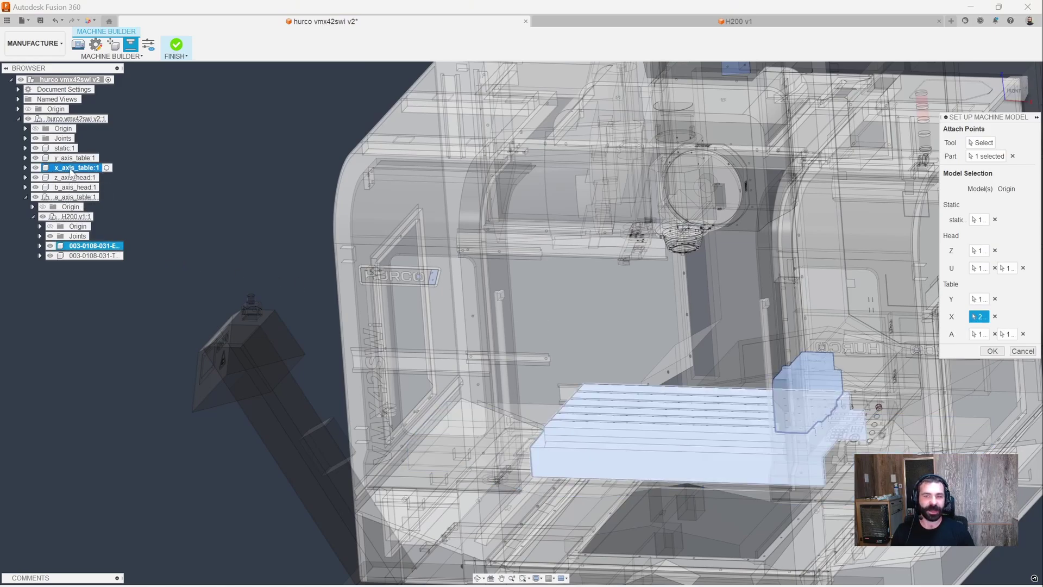
pyautogui.click(992, 352)
pyautogui.keyDown('shift'); pyautogui.moveTo(597, 304); pyautogui.dragTo(478, 326, button='middle'); pyautogui.keyUp('shift')
pyautogui.click(149, 44)
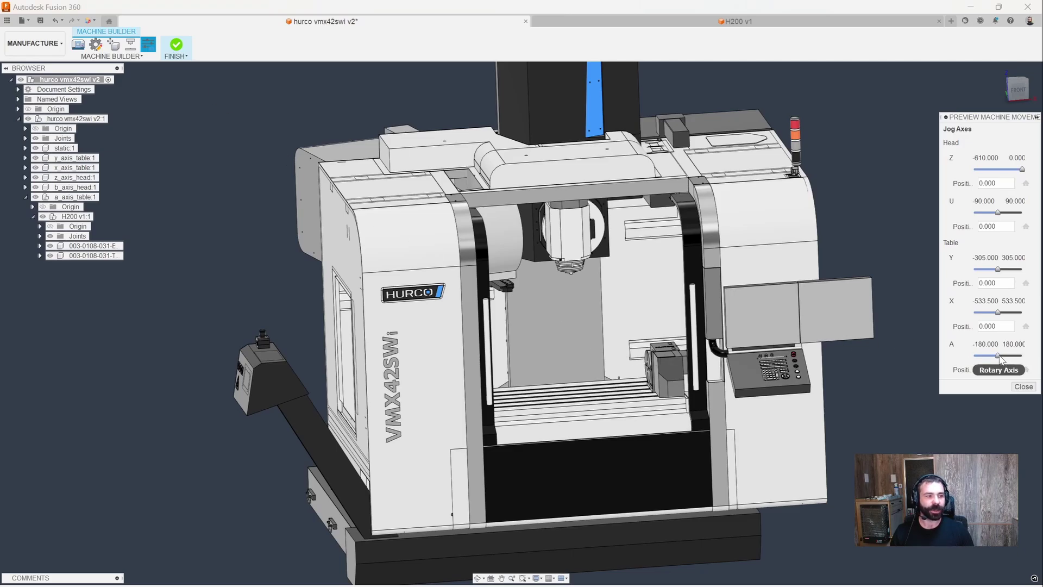
pyautogui.moveTo(999, 356); pyautogui.dragTo(1005, 356)
pyautogui.moveTo(997, 313)
pyautogui.mouseDown()
pyautogui.moveTo(988, 320)
pyautogui.moveTo(1003, 320)
pyautogui.mouseUp()
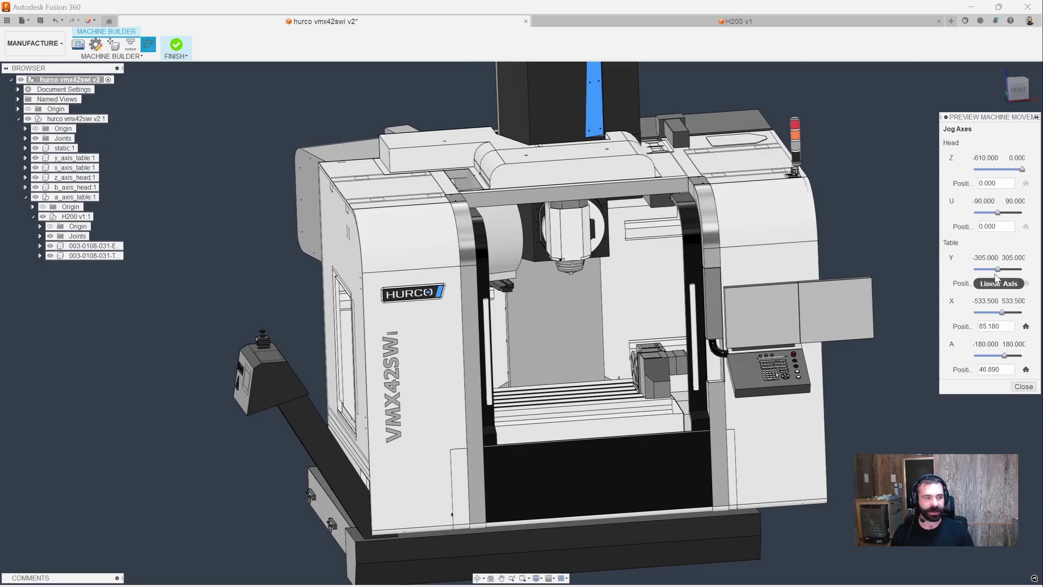
pyautogui.moveTo(997, 269)
pyautogui.mouseDown()
pyautogui.moveTo(1010, 269)
pyautogui.moveTo(984, 269)
pyautogui.moveTo(1009, 270)
pyautogui.mouseUp()
pyautogui.moveTo(997, 213)
pyautogui.mouseDown()
pyautogui.moveTo(985, 214)
pyautogui.moveTo(1004, 213)
pyautogui.mouseUp()
pyautogui.moveTo(1022, 169); pyautogui.dragTo(985, 171)
pyautogui.scroll(-3, 892, 223)
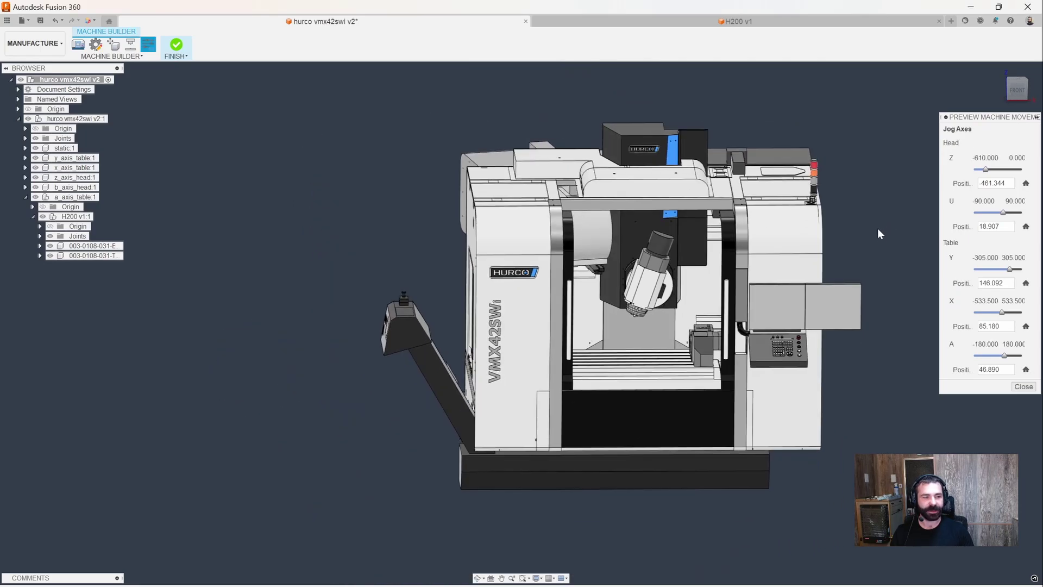
pyautogui.scroll(2, 884, 260)
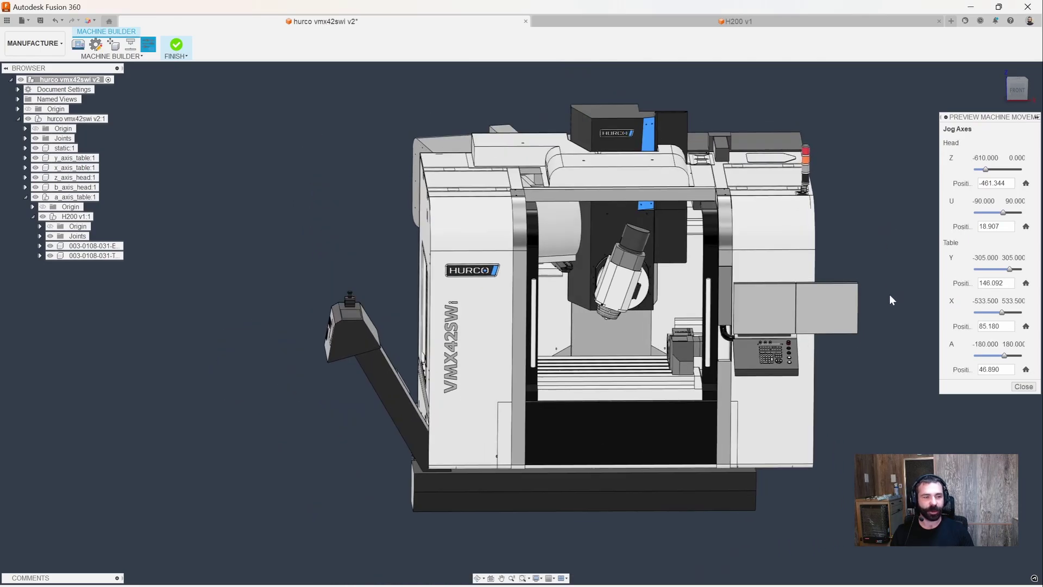
pyautogui.click(1023, 387)
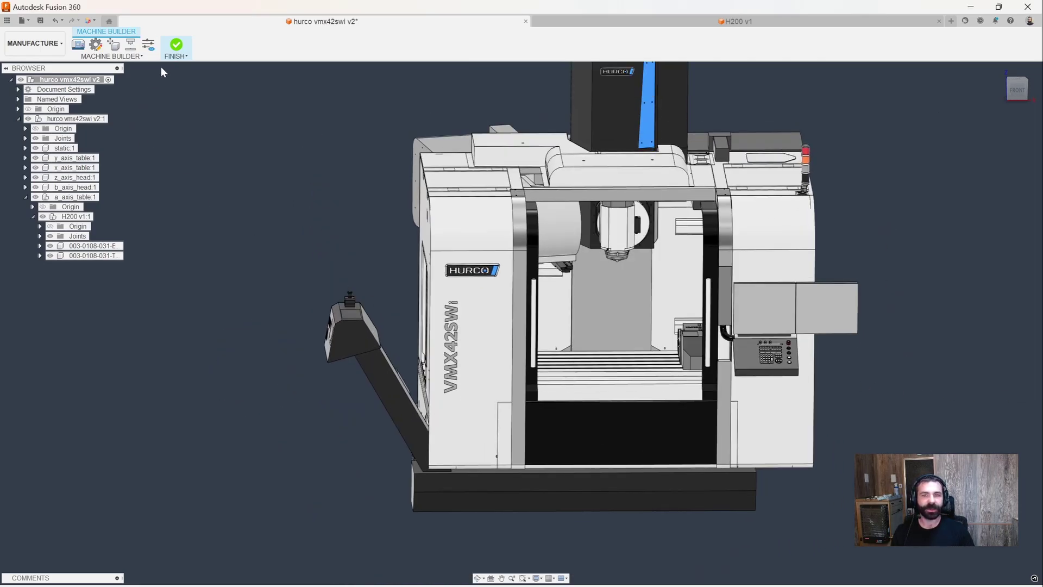
# - Finish the Hurco machine, save it as version 2, and create a new untitled design
pyautogui.click(176, 48)
pyautogui.click(40, 21)
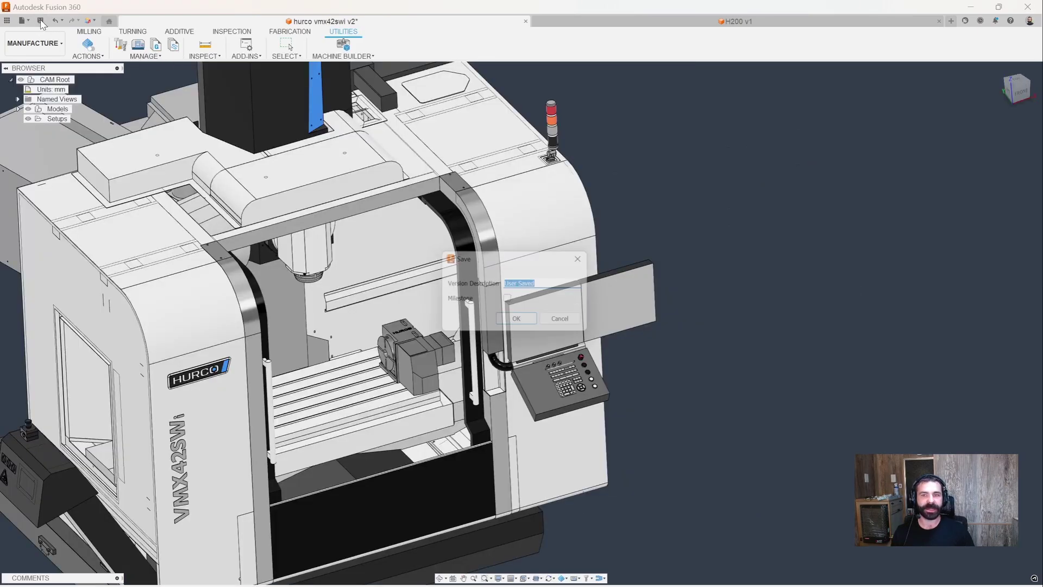
pyautogui.click(515, 320)
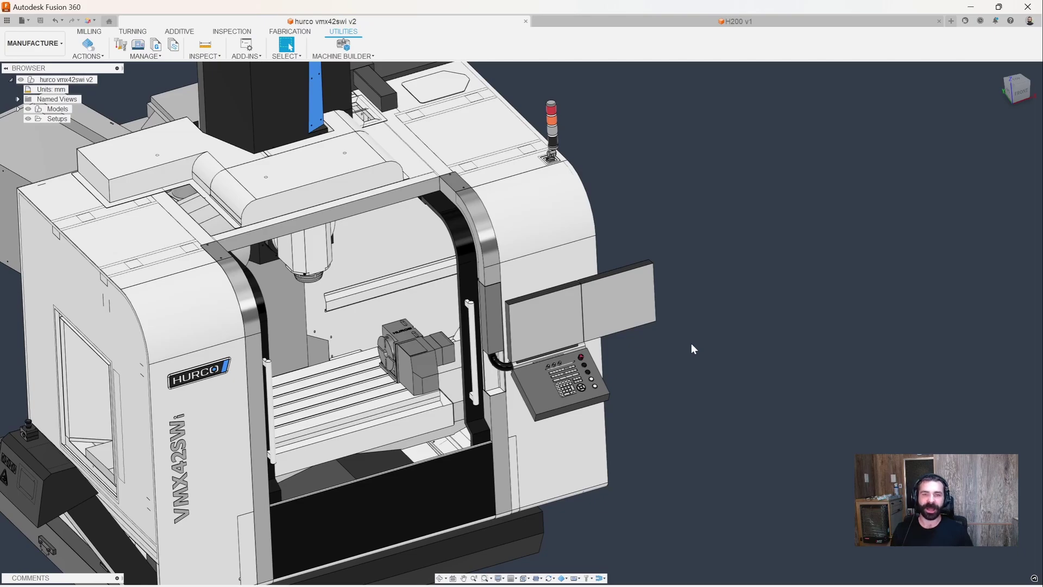
pyautogui.hotkey('ctrl', 'n')
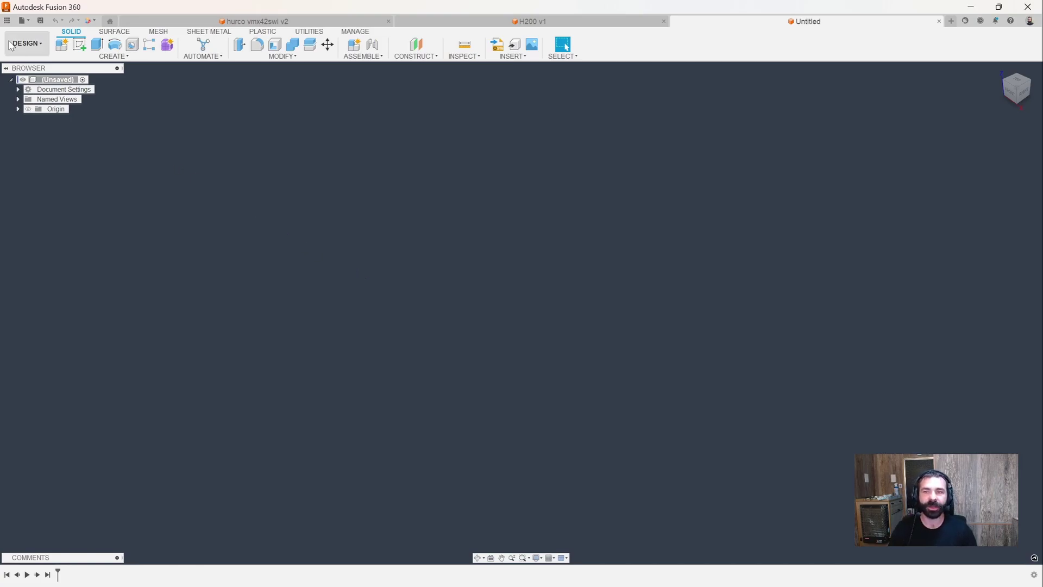
# - In Manufacture, import hurco vmx42swi into the Machine Library's cloud folder
pyautogui.click(26, 43)
pyautogui.click(36, 135)
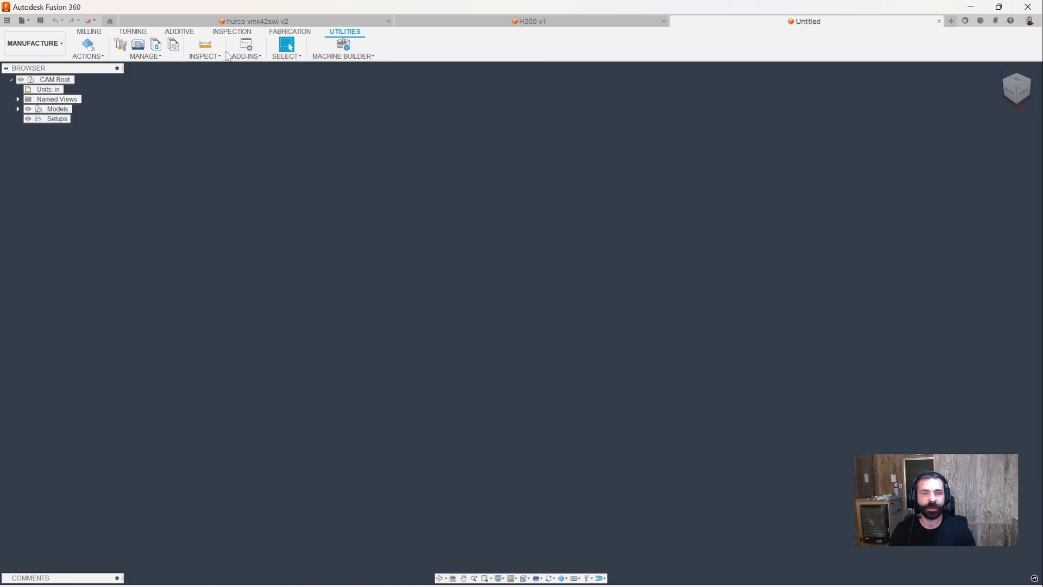
pyautogui.click(90, 31)
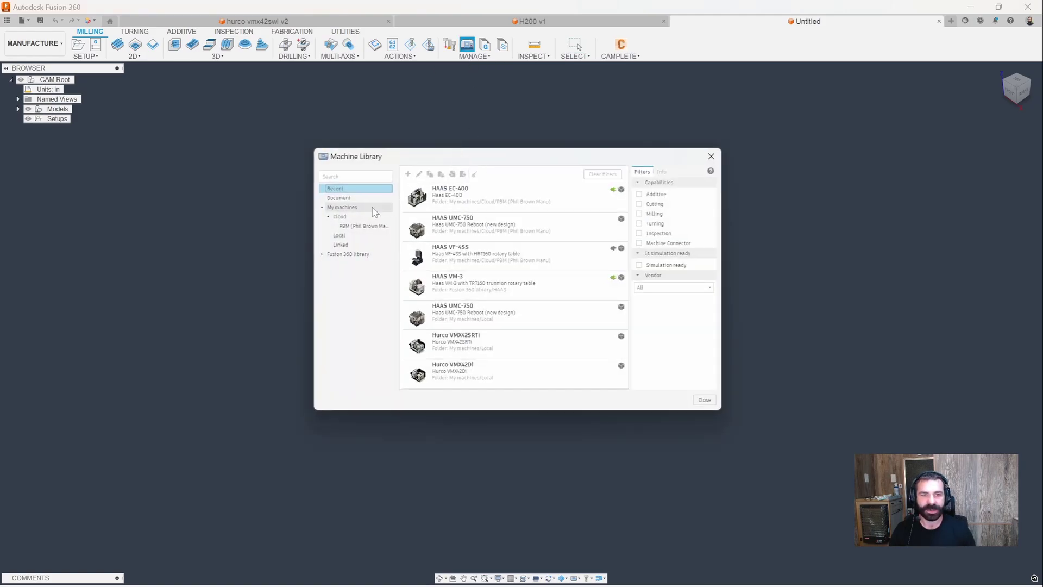
pyautogui.click(353, 226)
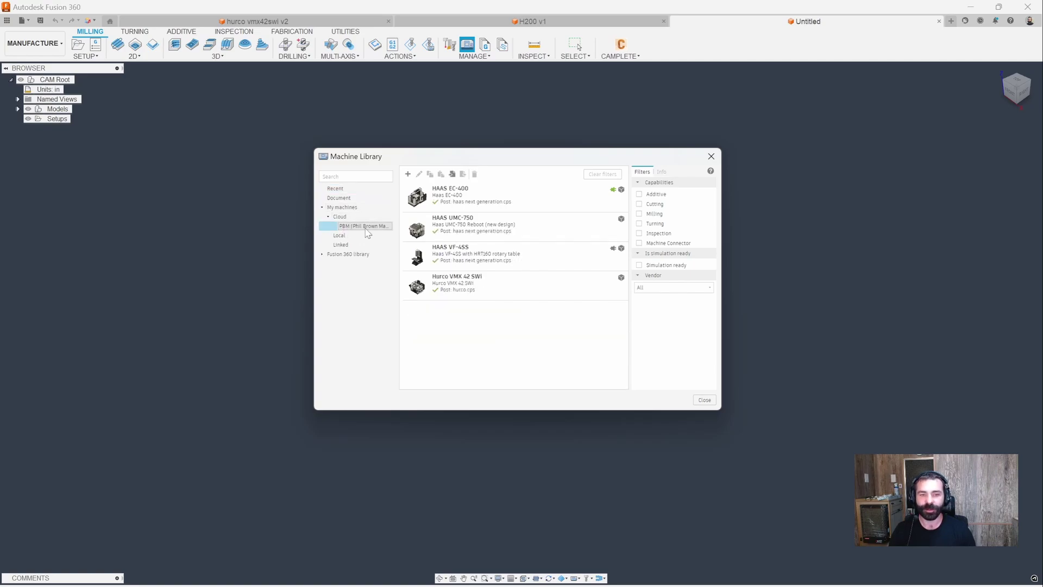
pyautogui.click(452, 175)
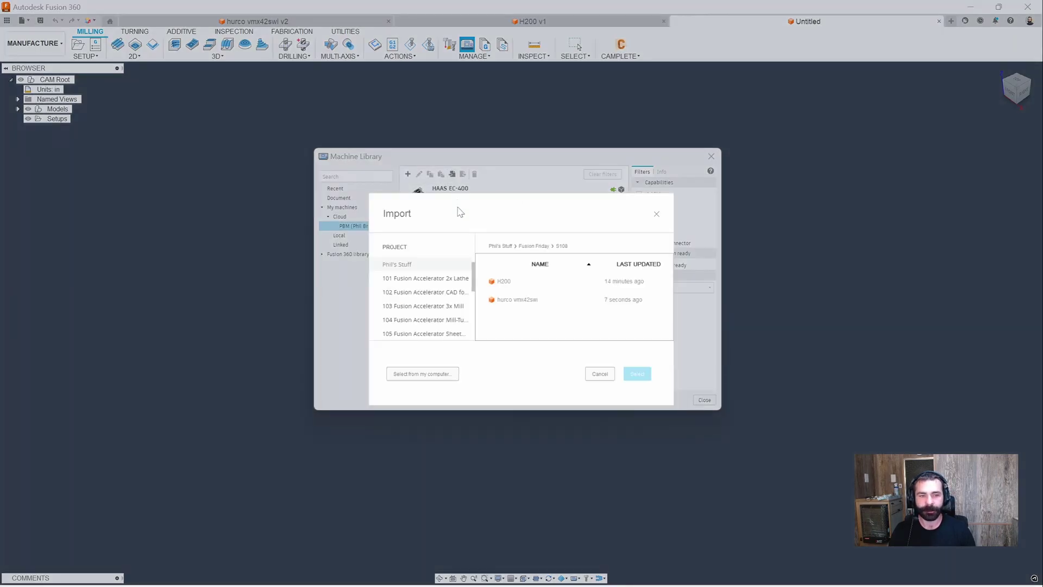
pyautogui.click(505, 302)
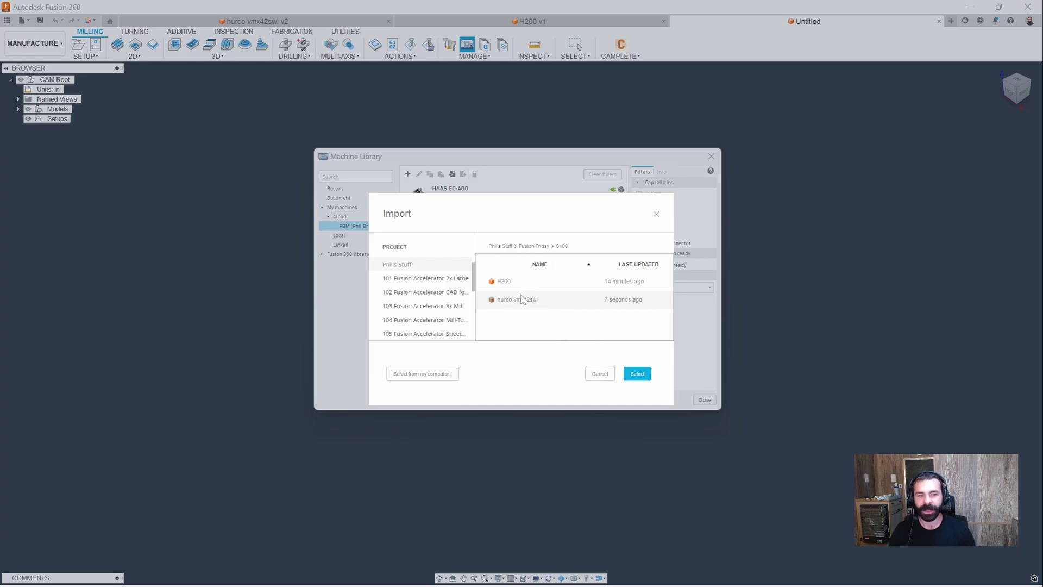
pyautogui.click(638, 374)
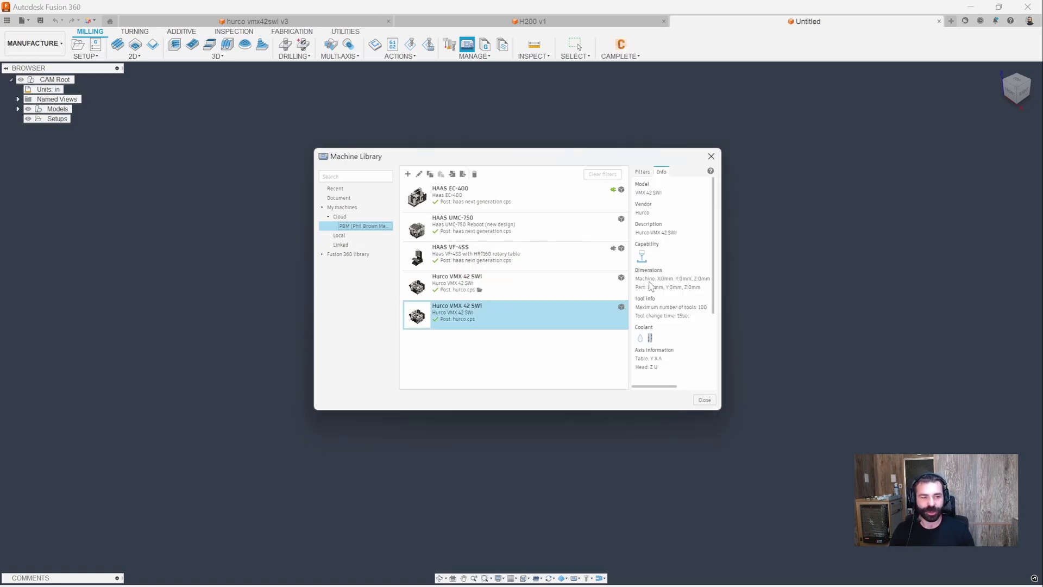
pyautogui.scroll(-1, 660, 288)
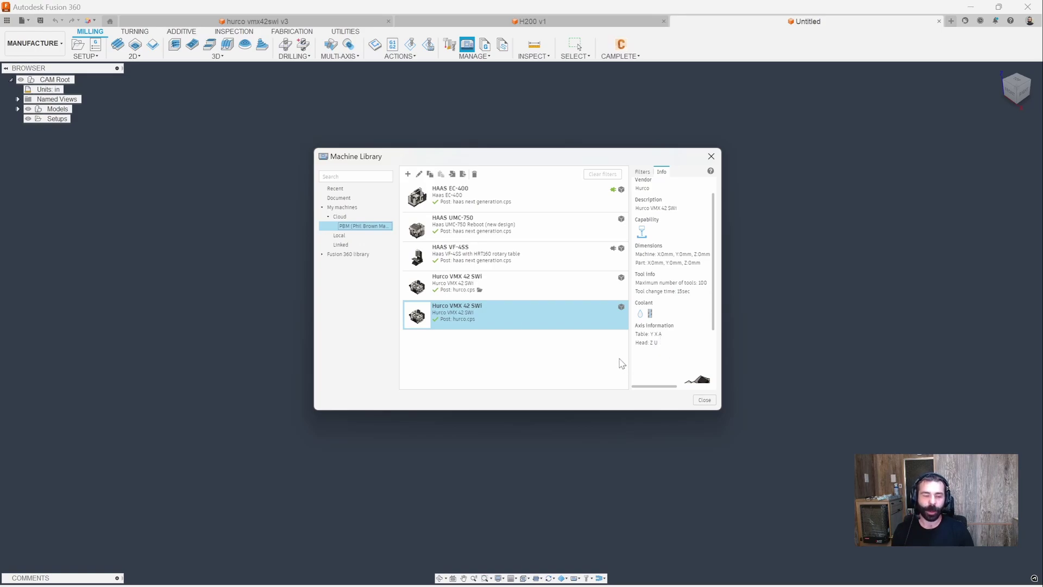
pyautogui.click(705, 400)
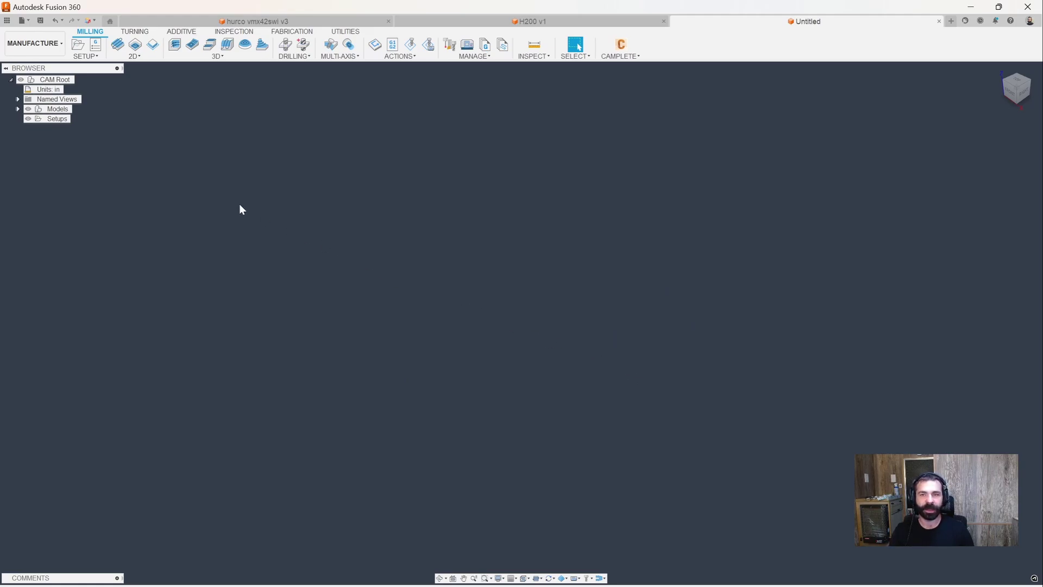
# - Open Intro to 3+2 Milling from Demo Part Files > Milling in the Data Panel
pyautogui.click(6, 22)
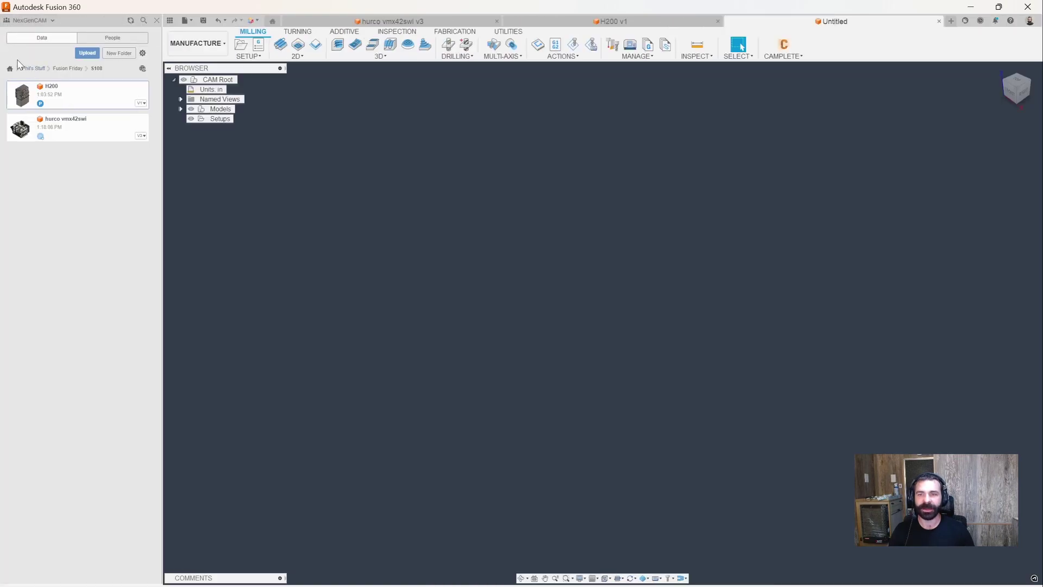
pyautogui.click(31, 69)
pyautogui.click(64, 103)
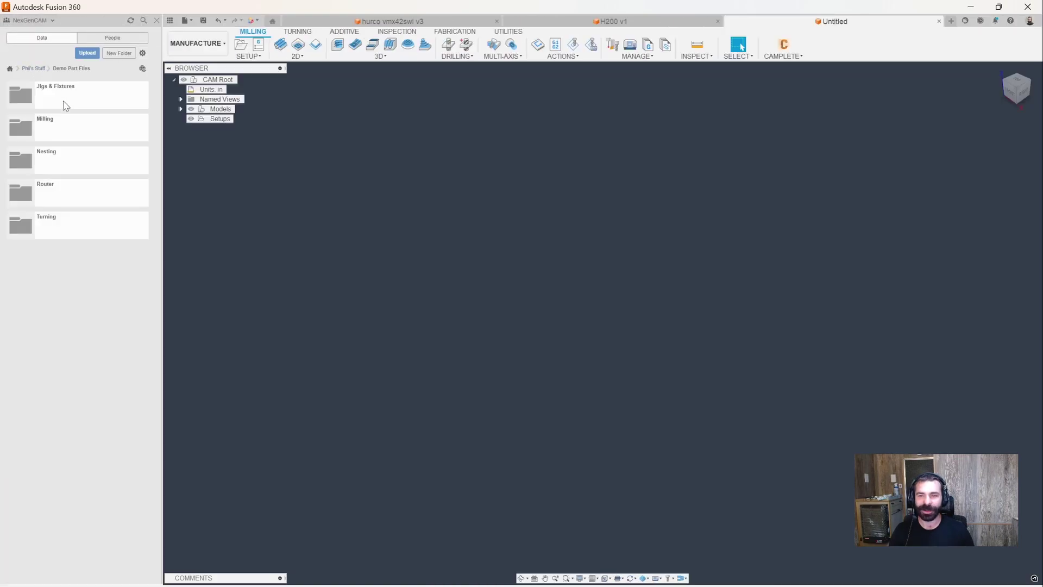
pyautogui.click(73, 137)
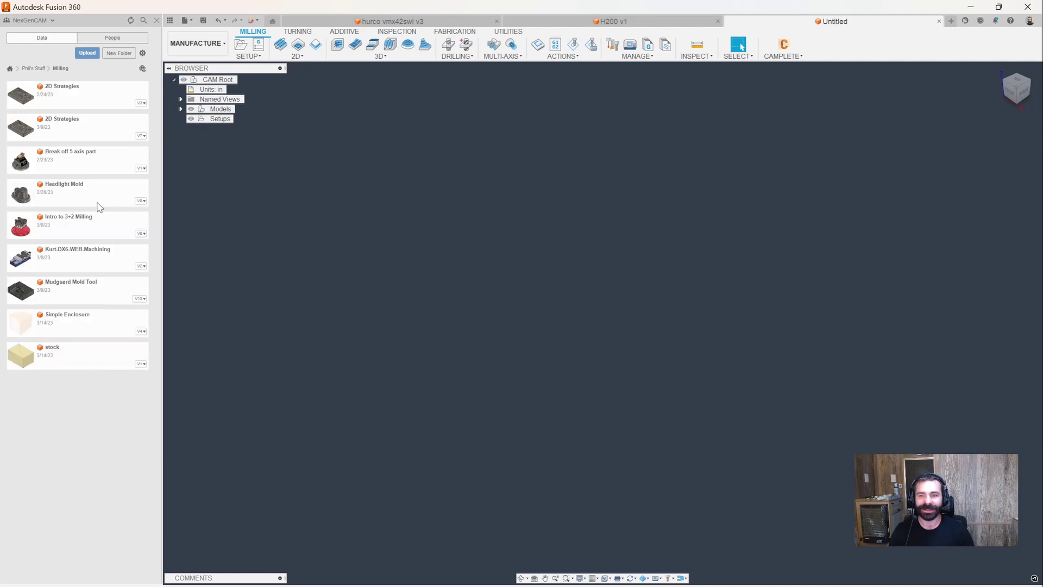
pyautogui.doubleClick(62, 232)
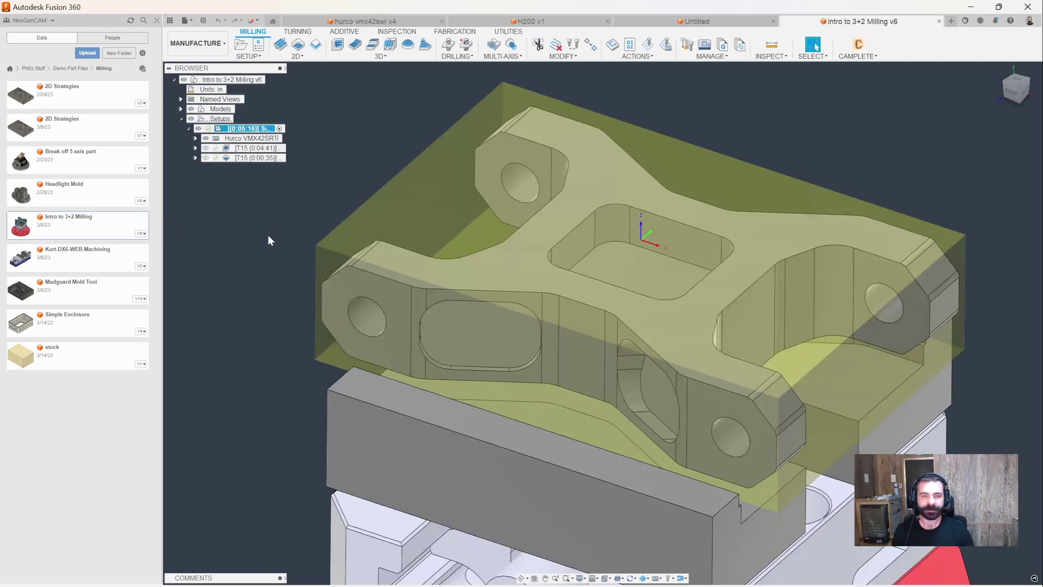
# - Edit Setup3 and replace its machine with the first Hurco VMX 42 SWi in the library
pyautogui.rightClick(248, 129)
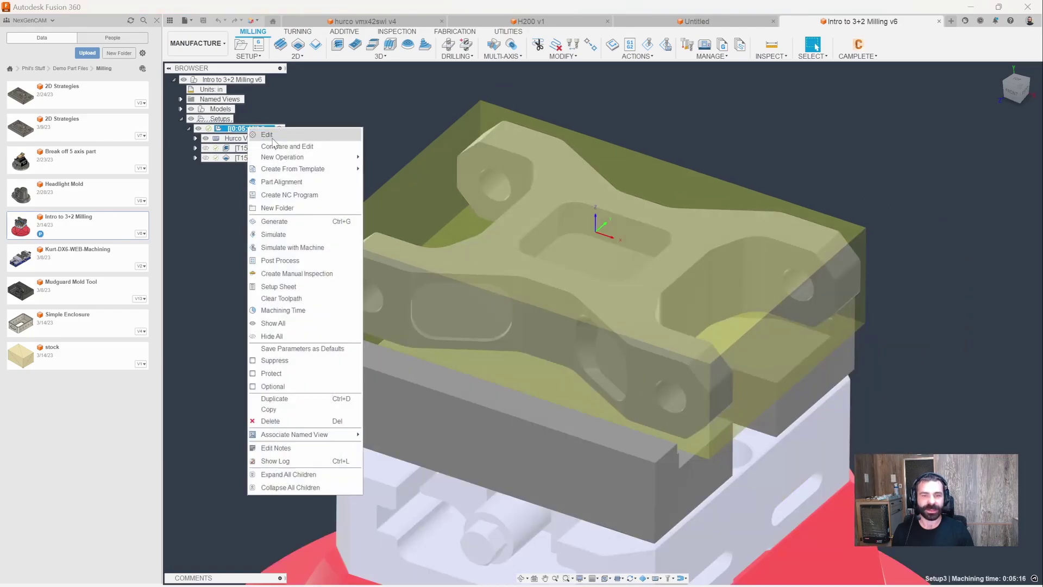
pyautogui.click(272, 136)
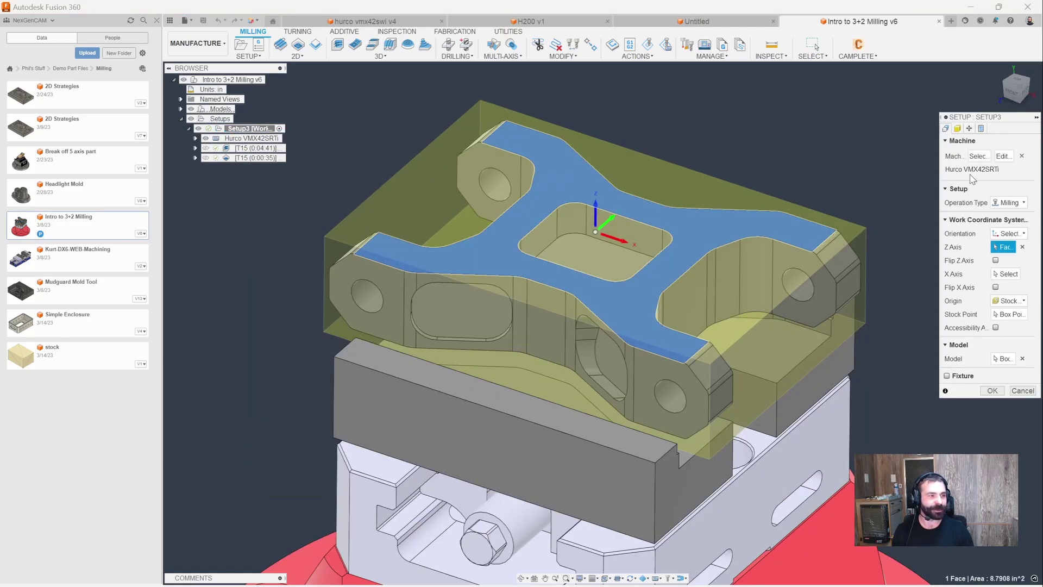
pyautogui.click(1022, 156)
pyautogui.click(978, 156)
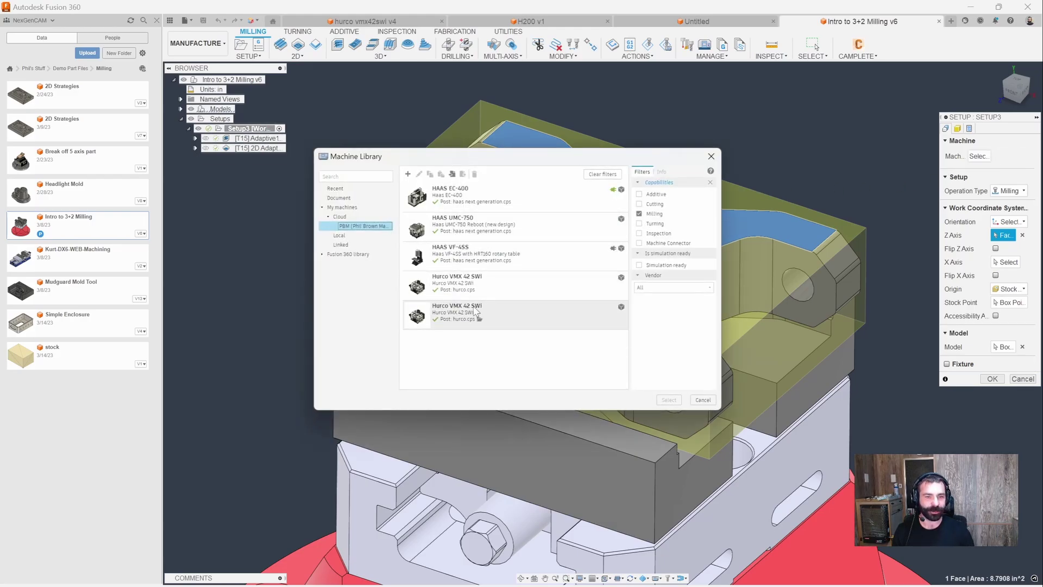
pyautogui.click(468, 314)
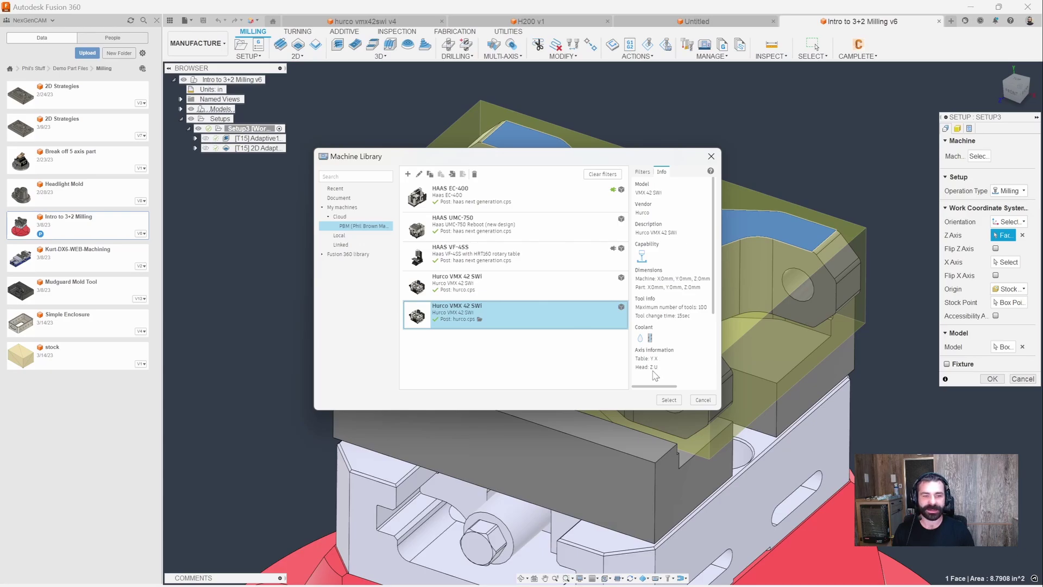
pyautogui.click(465, 288)
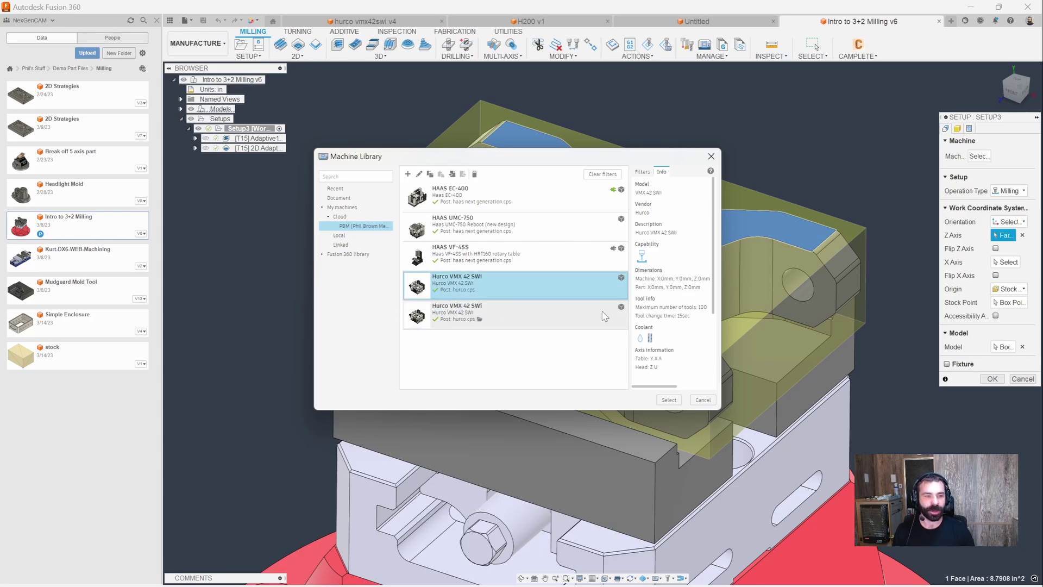
pyautogui.click(668, 399)
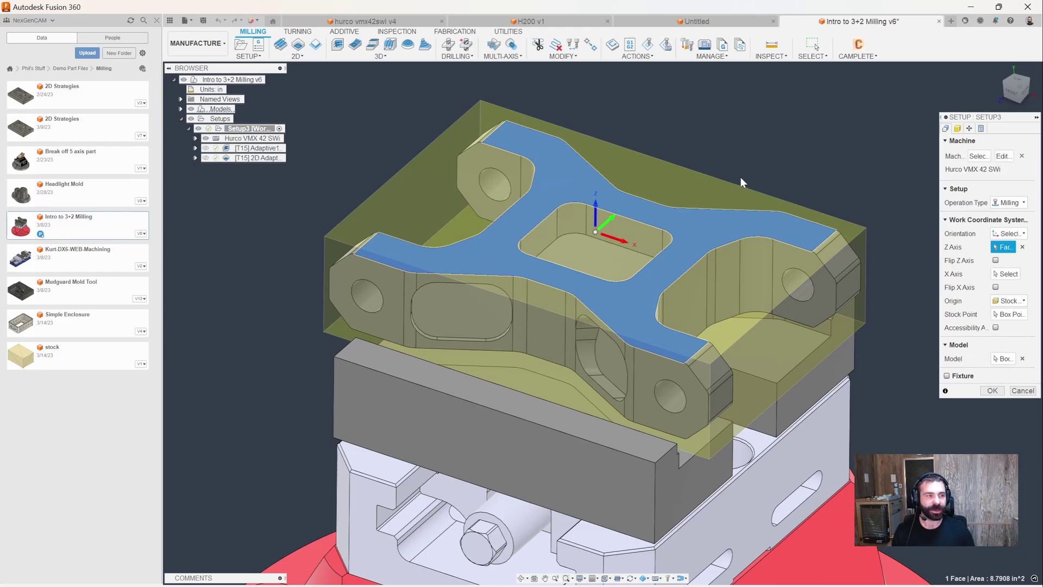
# - Re-pick the setup's Z axis on the vise jaw face
pyautogui.click(957, 129)
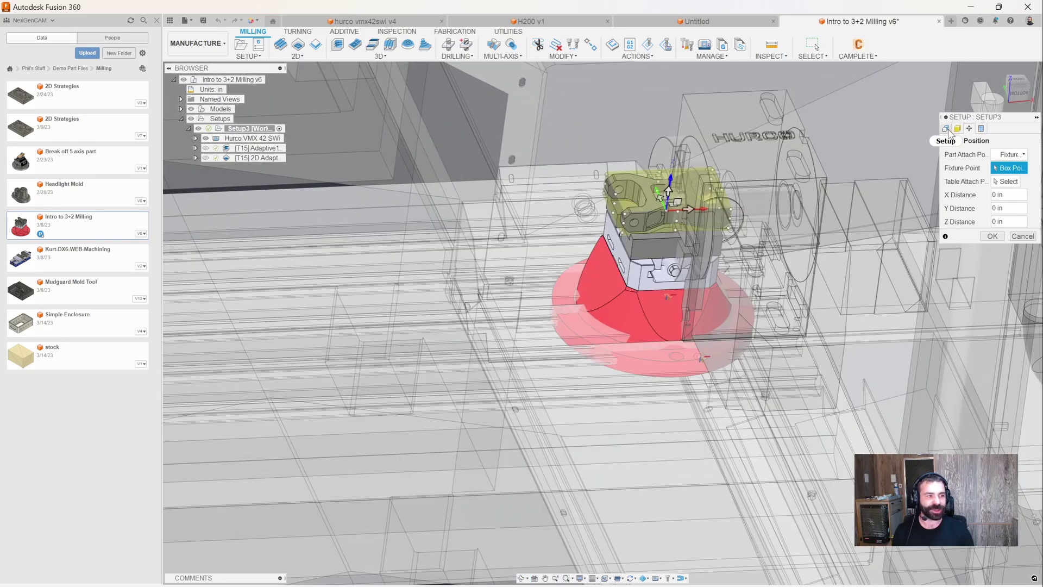
pyautogui.click(946, 130)
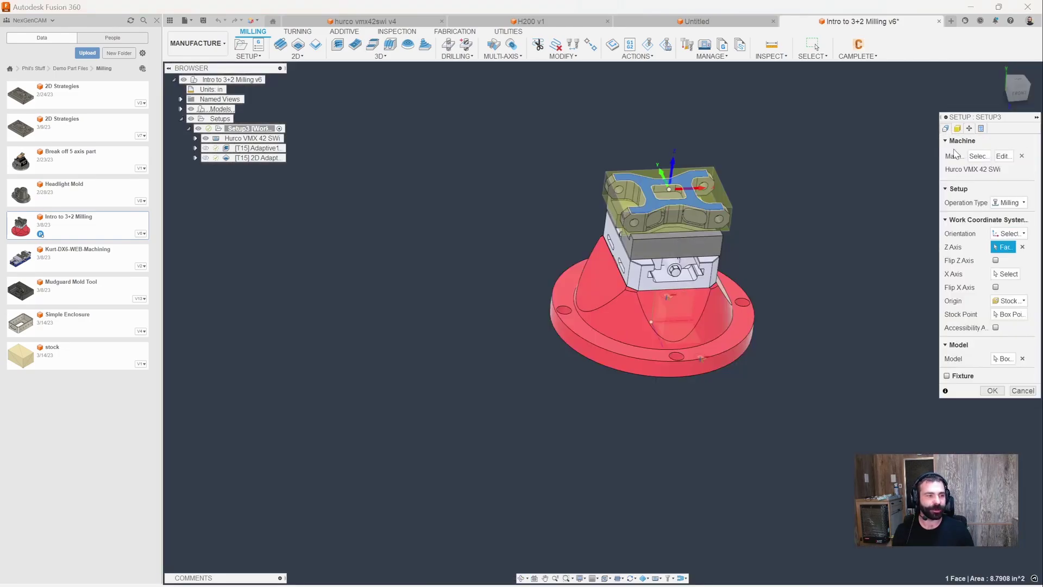
pyautogui.click(1023, 247)
pyautogui.scroll(5, 701, 212)
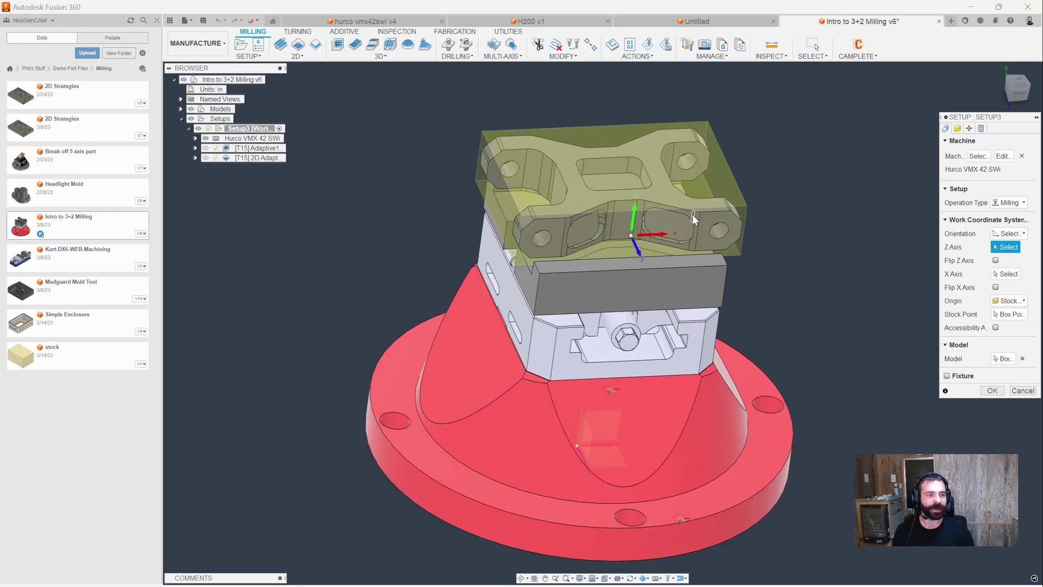
pyautogui.click(634, 276)
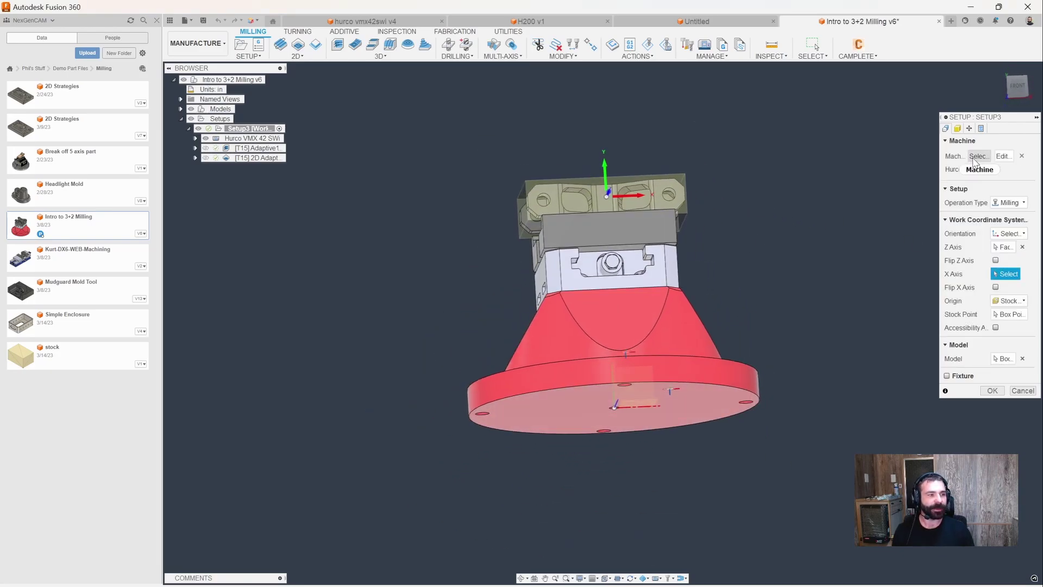
# - Set the origin to Selected point at the centre hole and align X along an edge
pyautogui.click(1008, 302)
pyautogui.click(1005, 323)
pyautogui.click(607, 371)
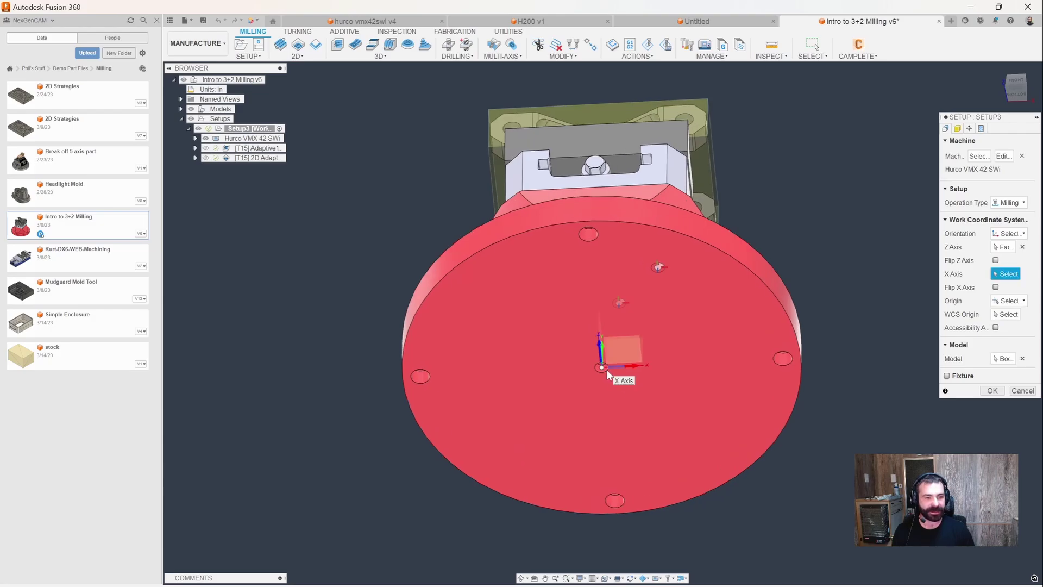
pyautogui.click(606, 374)
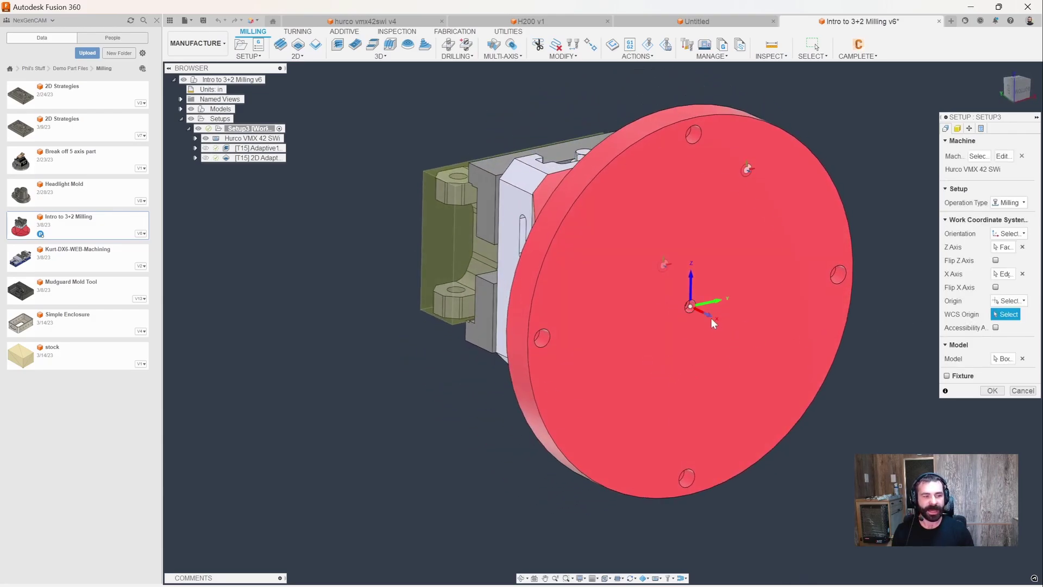
pyautogui.click(957, 128)
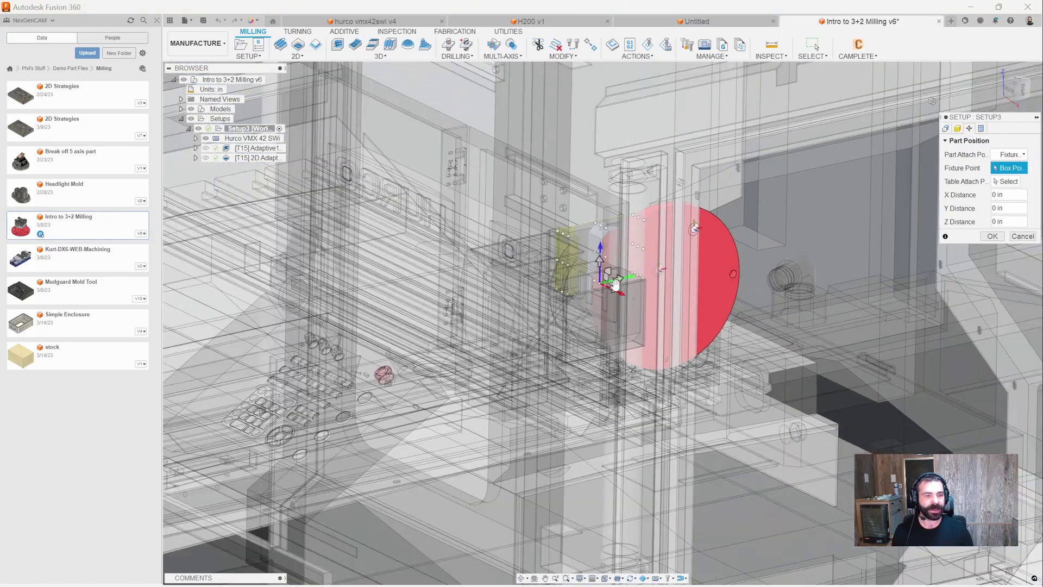
# - Switch the Part Attach Point to Selected point and pick it on the fixture
pyautogui.keyDown('shift'); pyautogui.moveTo(614, 283); pyautogui.dragTo(557, 263, button='middle'); pyautogui.keyUp('shift')
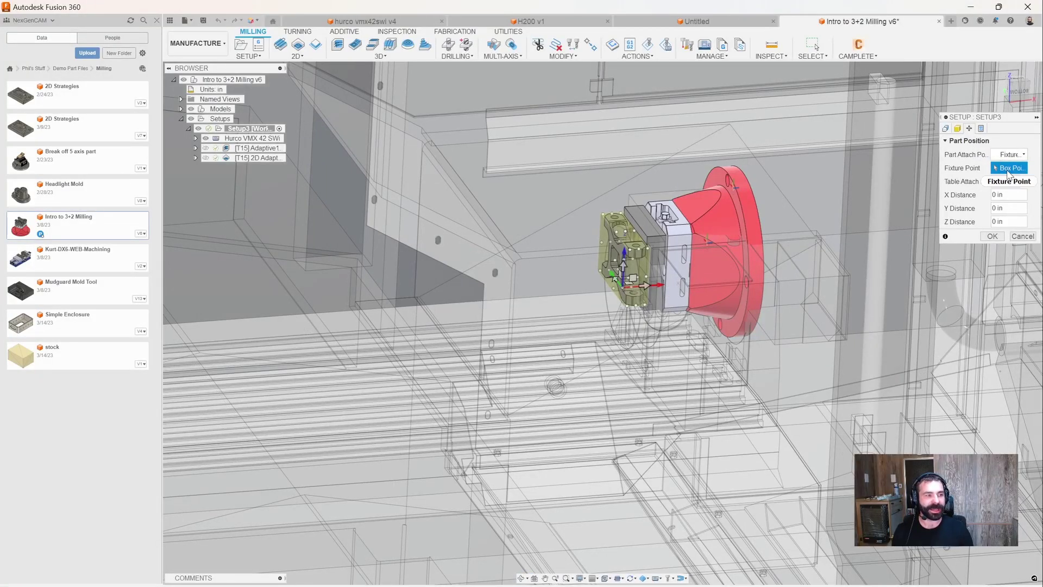
pyautogui.click(1010, 154)
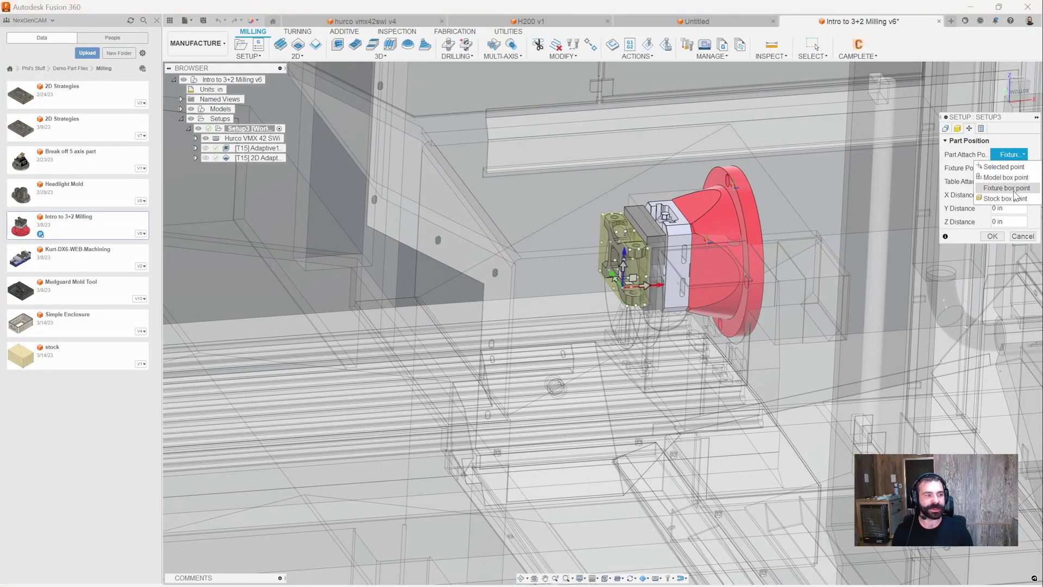
pyautogui.click(1014, 168)
pyautogui.keyDown('shift'); pyautogui.moveTo(625, 326); pyautogui.dragTo(543, 326, button='middle'); pyautogui.keyUp('shift')
pyautogui.keyDown('shift'); pyautogui.moveTo(665, 248); pyautogui.dragTo(671, 255, button='middle'); pyautogui.keyUp('shift')
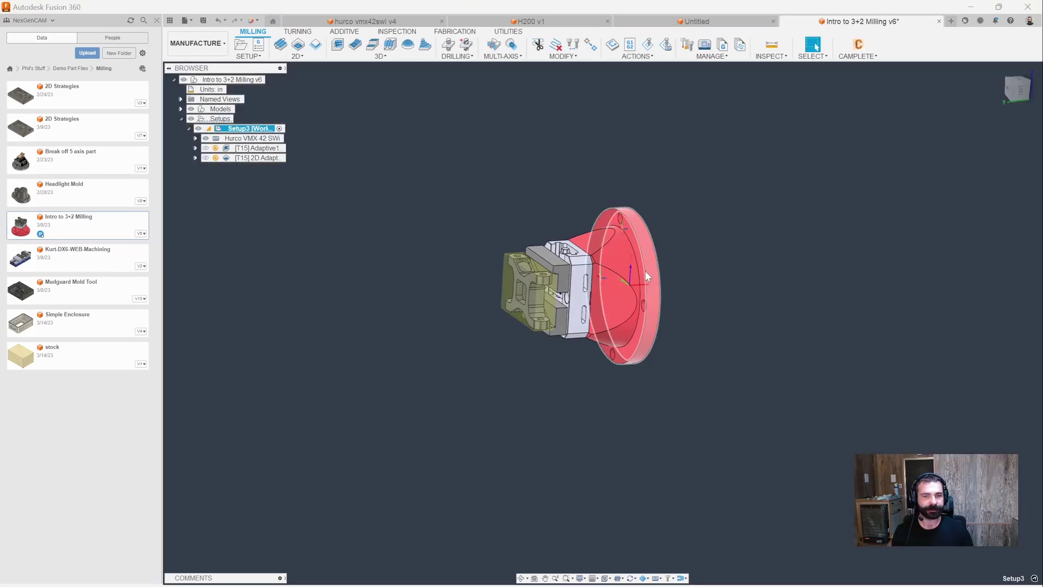
# - Regenerate the Adaptive and 2D Adaptive toolpaths together
pyautogui.click(261, 148)
pyautogui.keyDown('shift'); pyautogui.click(269, 158); pyautogui.keyUp('shift')
pyautogui.hotkey('ctrl', 'g')
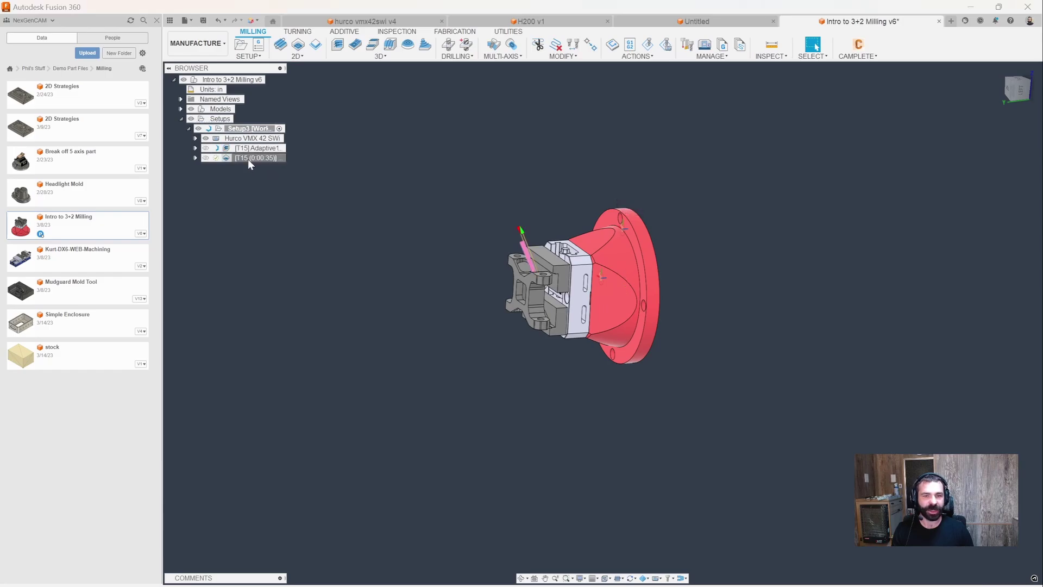
# - Orient the Adaptive tool by Z axis/plane and X axis using the part's side face
pyautogui.click(246, 151)
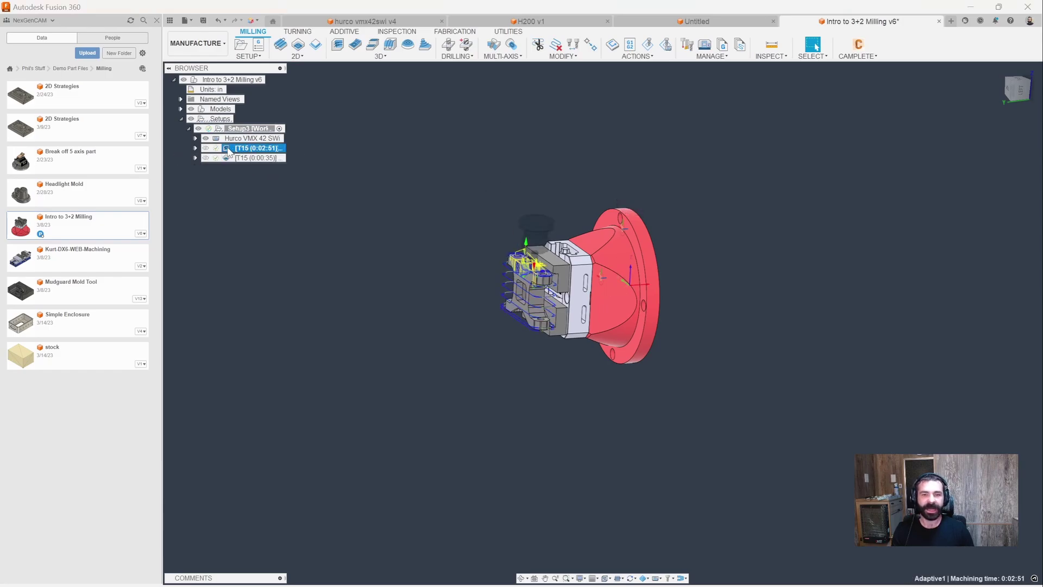
pyautogui.rightClick(231, 147)
pyautogui.click(244, 154)
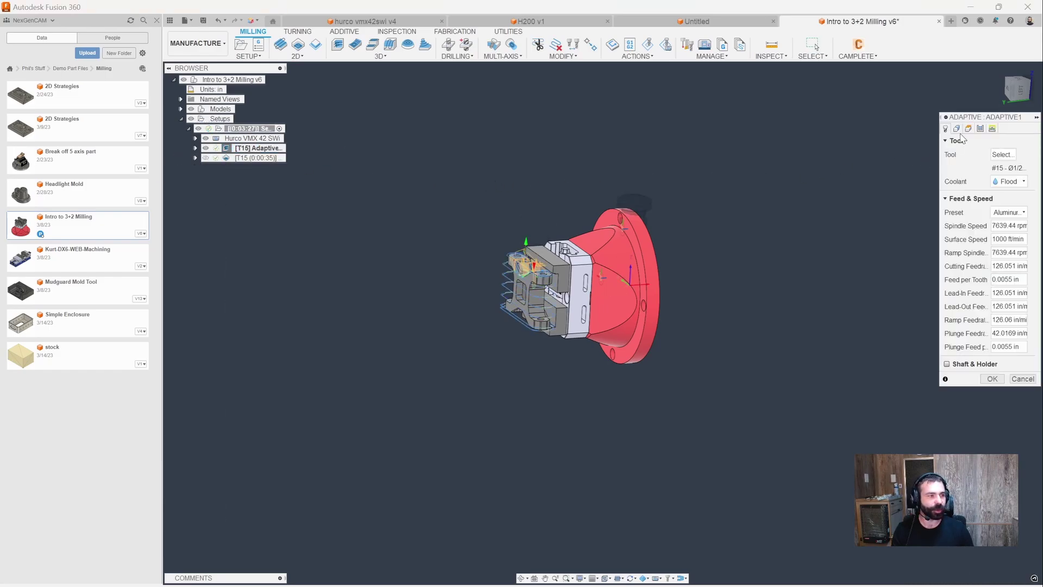
pyautogui.click(957, 129)
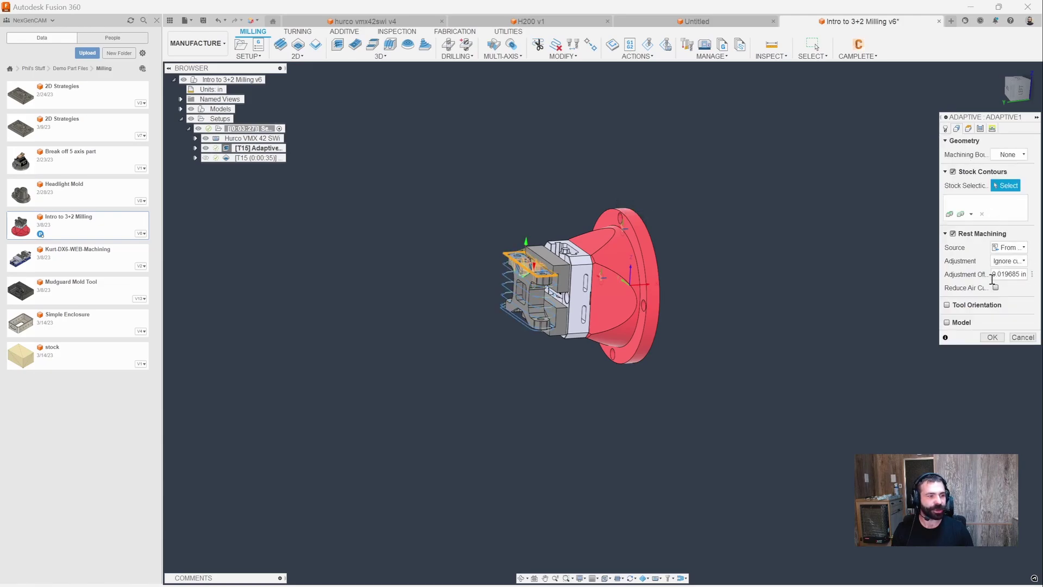
pyautogui.click(947, 305)
pyautogui.click(1008, 318)
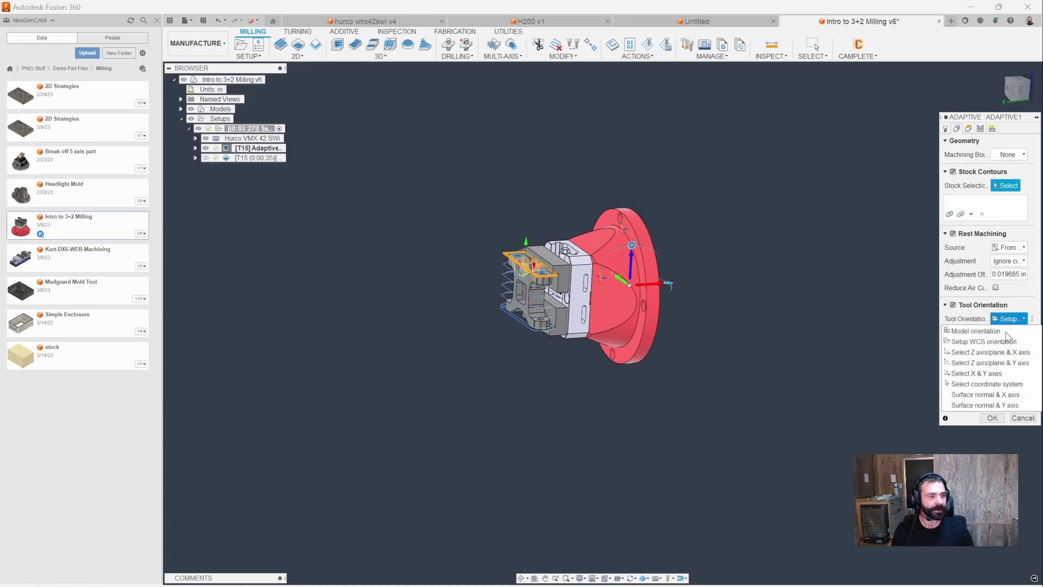
pyautogui.click(983, 352)
pyautogui.scroll(5, 522, 267)
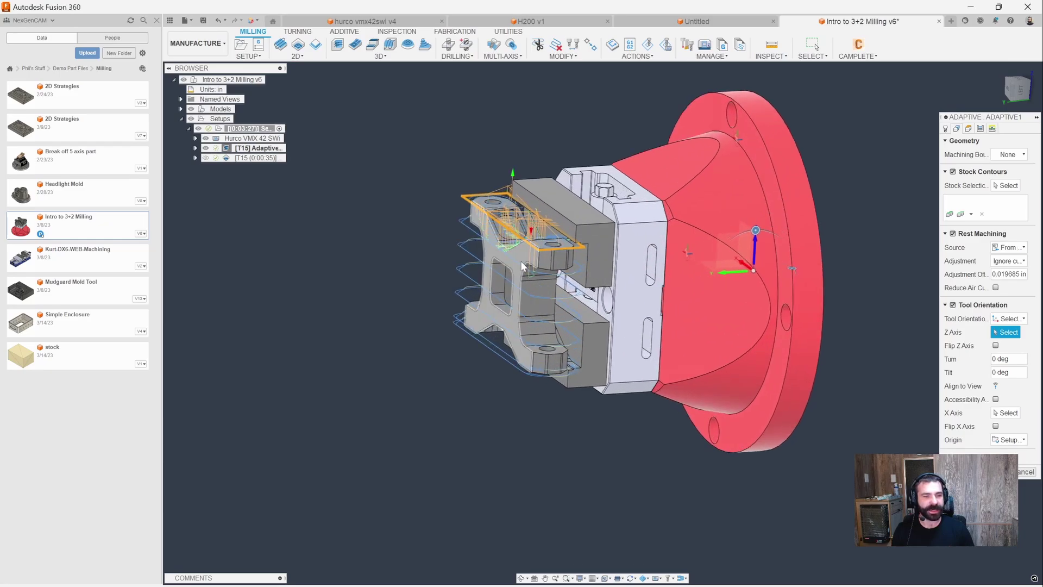
pyautogui.click(521, 266)
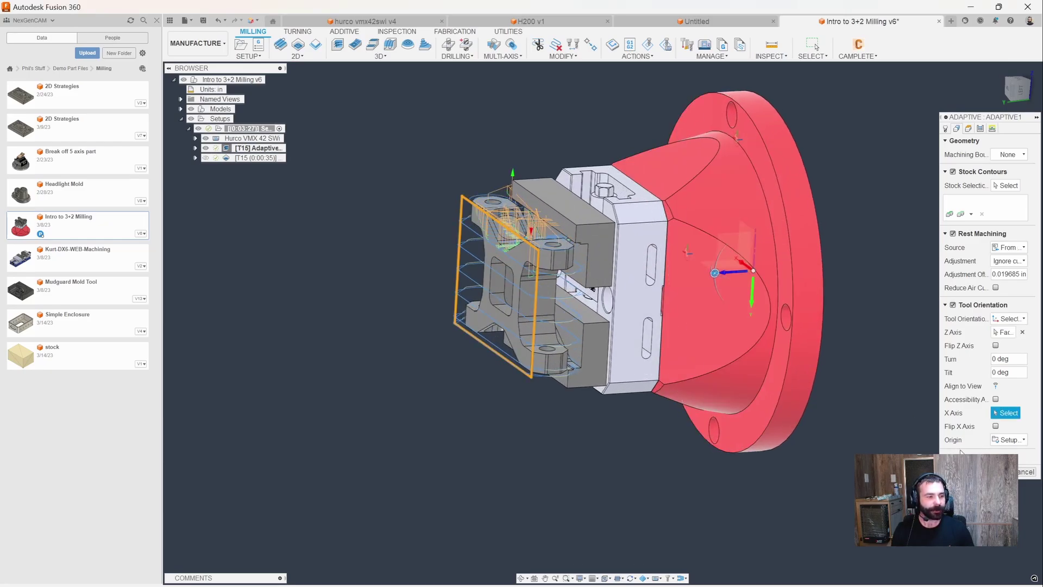
pyautogui.press('Return')
pyautogui.scroll(-5, 443, 308)
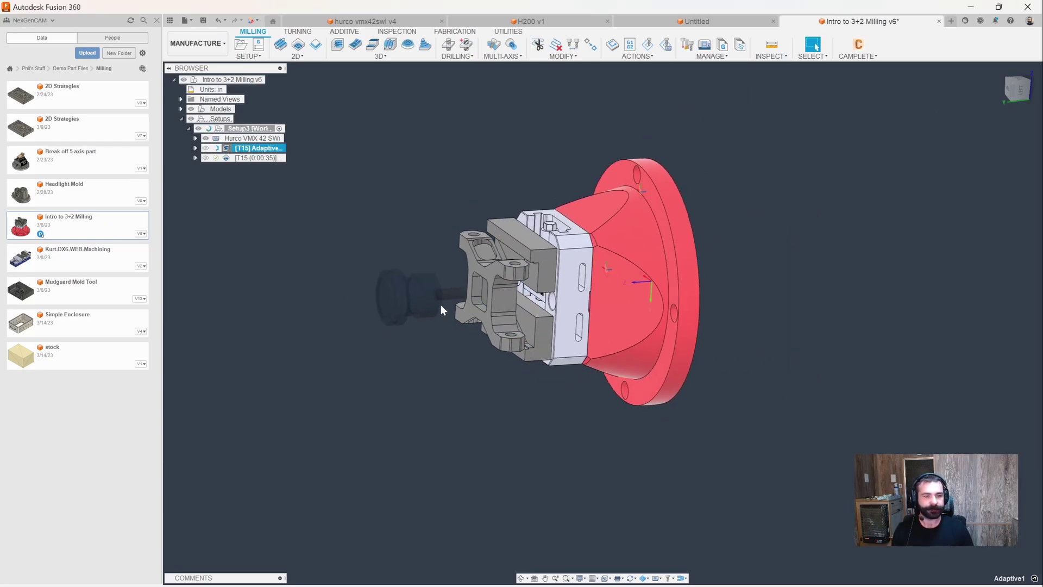
# - Set the 2D Adaptive top height From Selection on the pocket edge
pyautogui.click(242, 161)
pyautogui.keyDown('shift'); pyautogui.moveTo(305, 210); pyautogui.dragTo(261, 179, button='middle'); pyautogui.keyUp('shift')
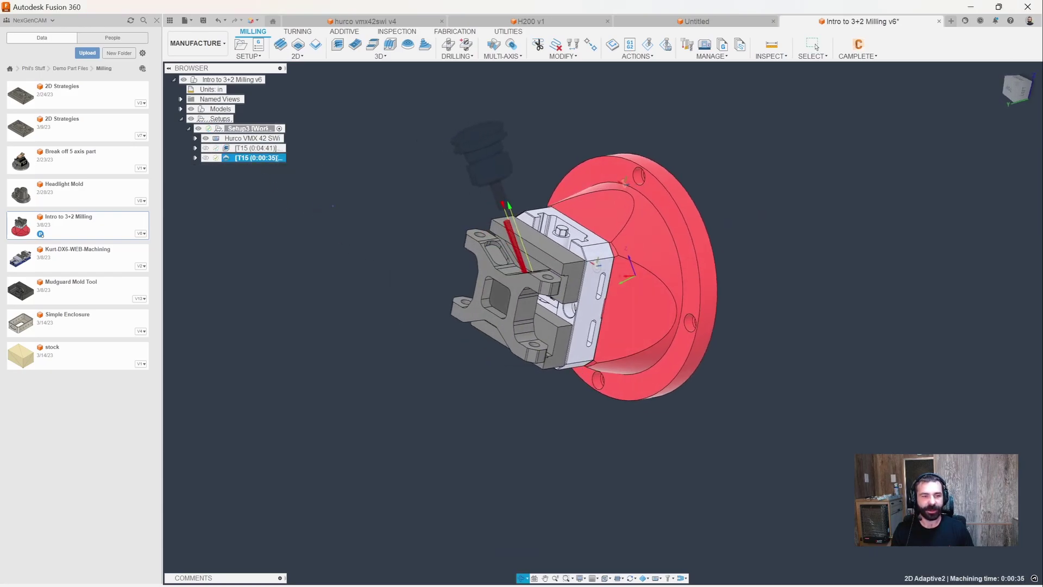
pyautogui.doubleClick(231, 159)
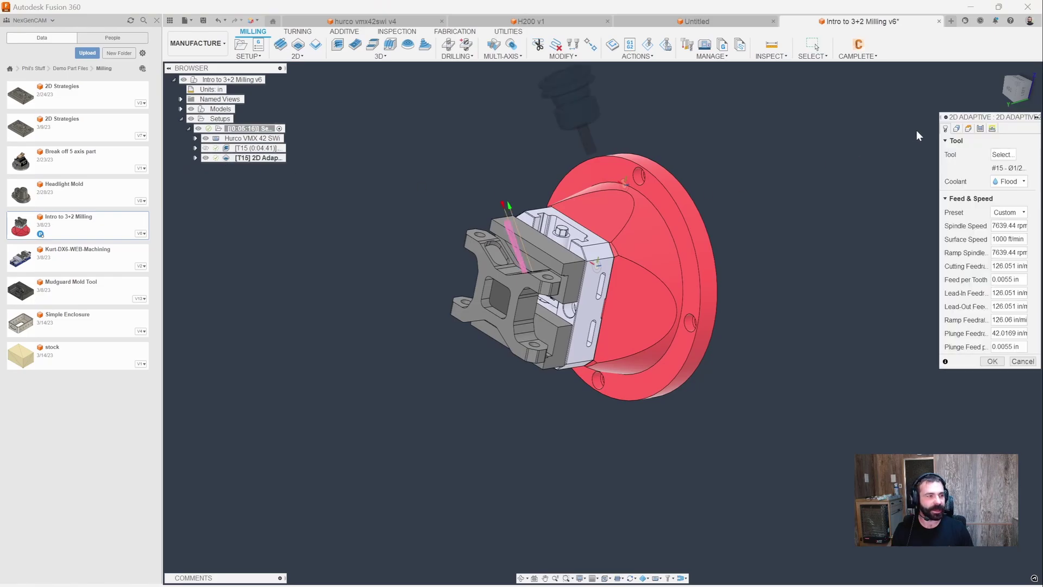
pyautogui.click(957, 128)
pyautogui.click(968, 128)
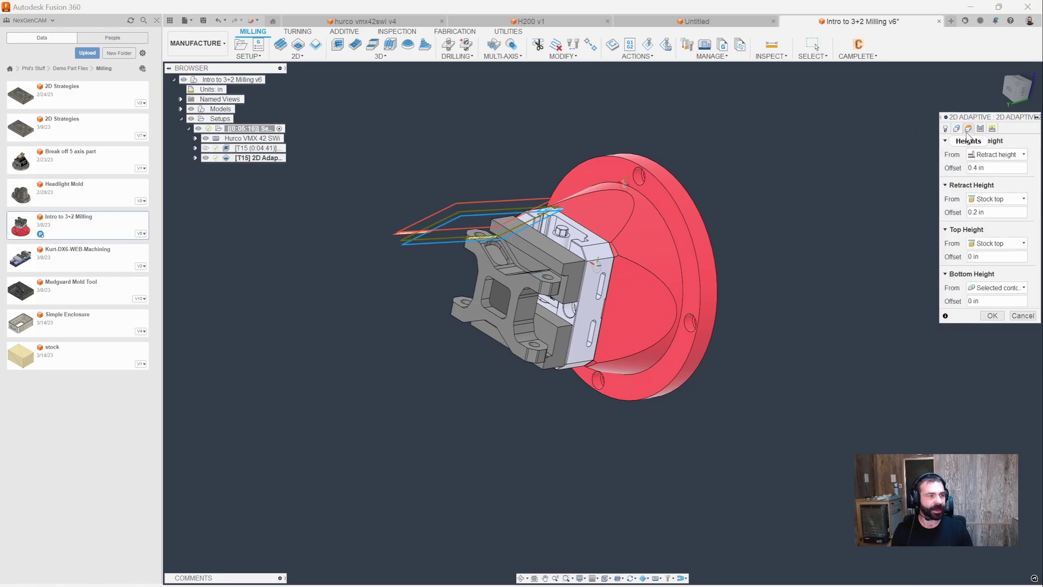
pyautogui.click(997, 243)
pyautogui.click(993, 346)
pyautogui.scroll(1, 541, 264)
pyautogui.scroll(5, 522, 293)
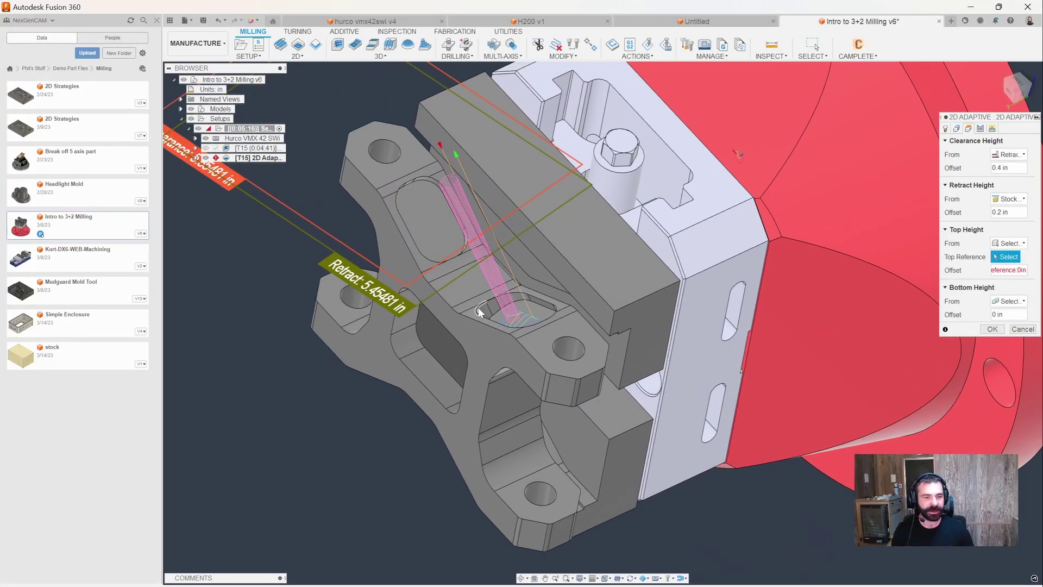
pyautogui.click(481, 313)
pyautogui.click(992, 330)
pyautogui.scroll(-5, 596, 247)
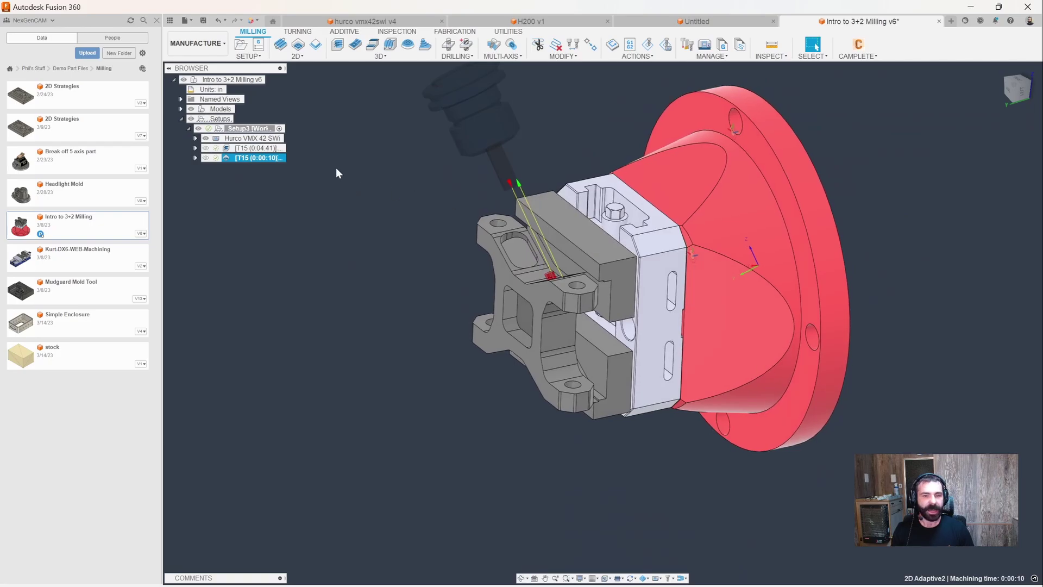
pyautogui.click(253, 128)
pyautogui.rightClick(256, 129)
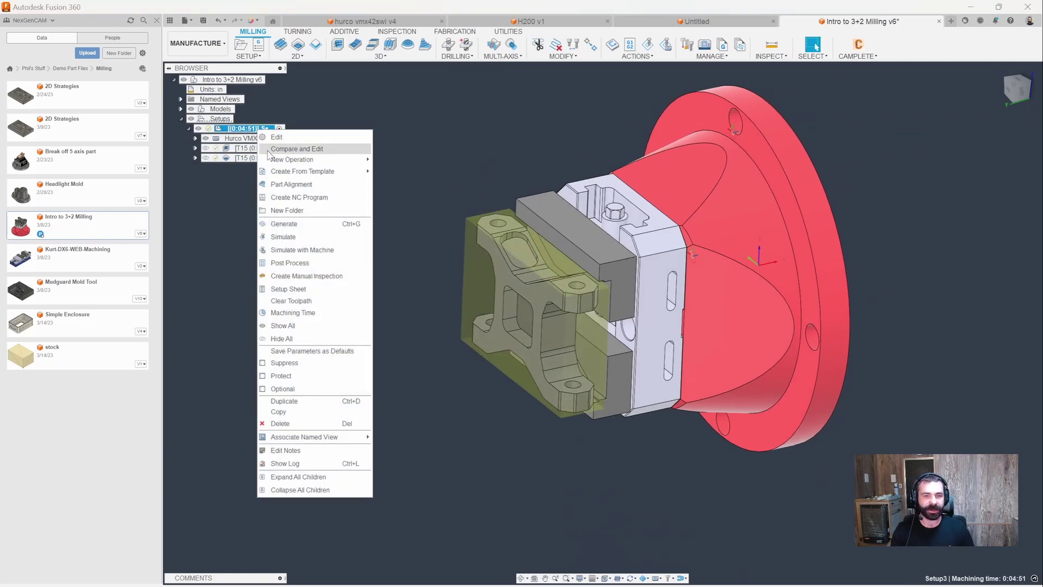
pyautogui.click(320, 250)
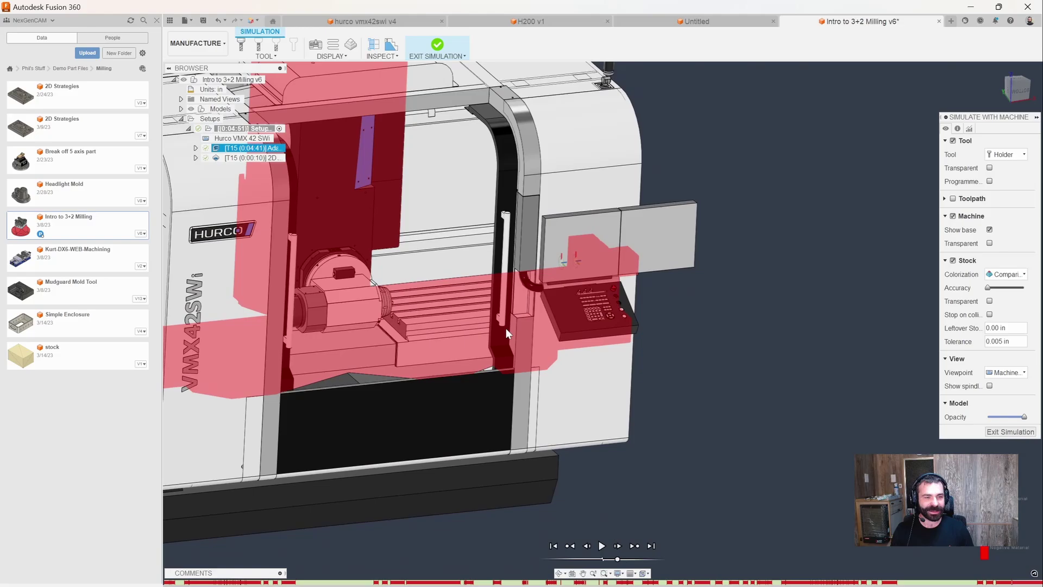
pyautogui.keyDown('shift'); pyautogui.moveTo(506, 328); pyautogui.dragTo(456, 299, button='middle'); pyautogui.keyUp('shift')
pyautogui.scroll(10, 525, 267)
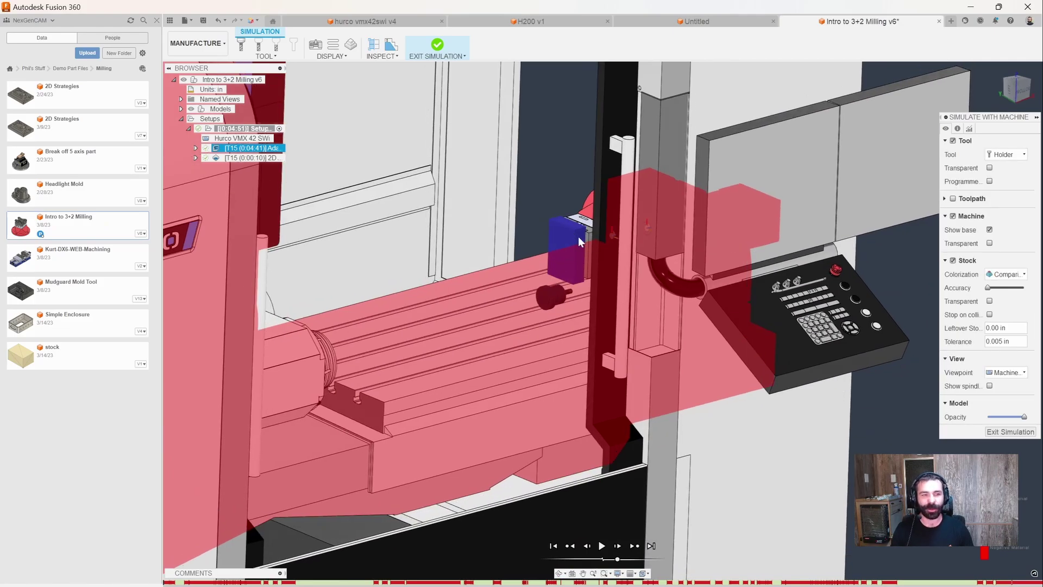
pyautogui.scroll(-5, 579, 237)
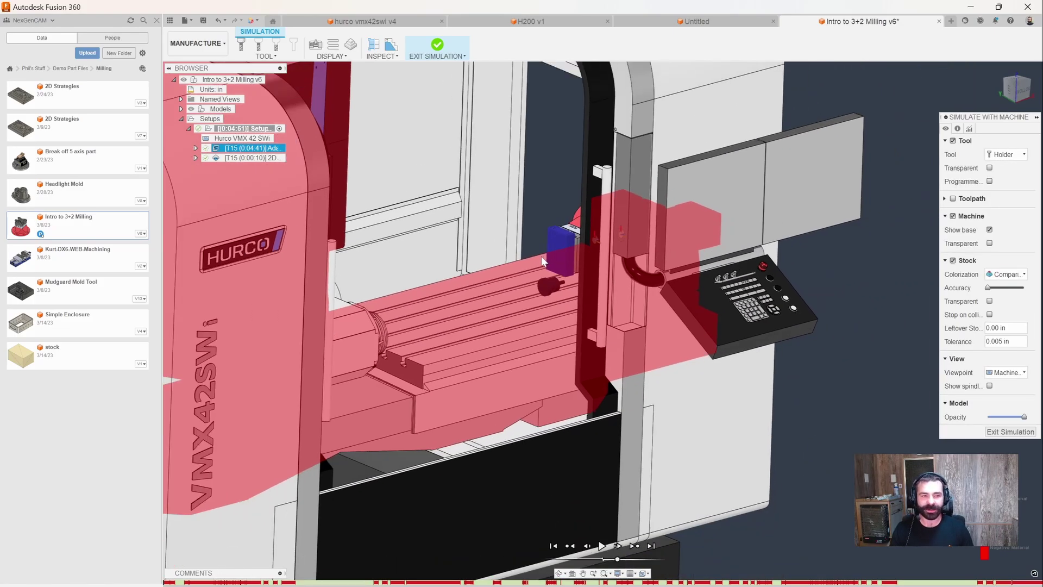
pyautogui.keyDown('shift'); pyautogui.moveTo(541, 256); pyautogui.dragTo(422, 292, button='middle'); pyautogui.keyUp('shift')
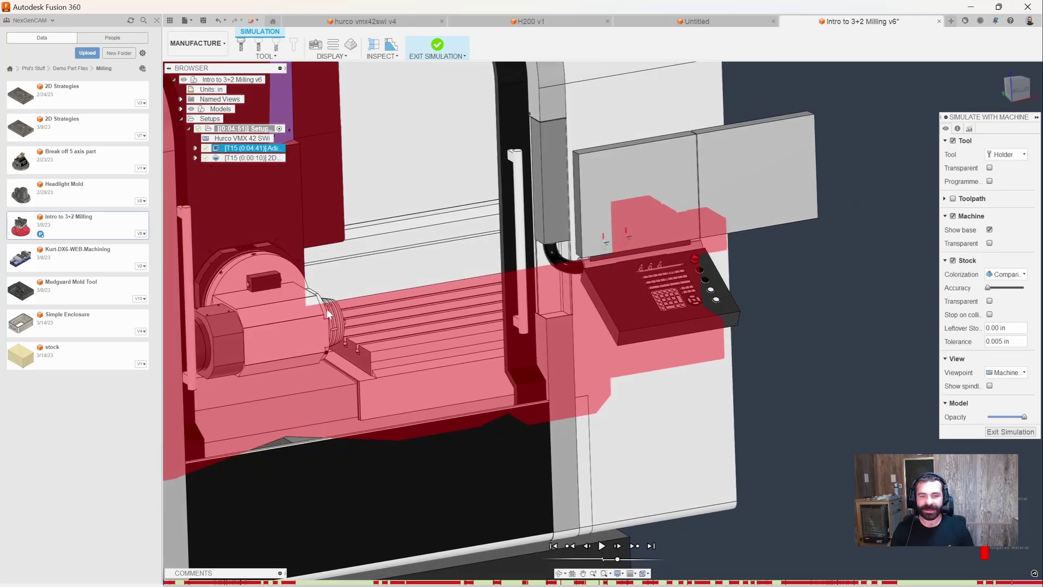
pyautogui.keyDown('shift'); pyautogui.moveTo(324, 324); pyautogui.dragTo(363, 321, button='middle'); pyautogui.keyUp('shift')
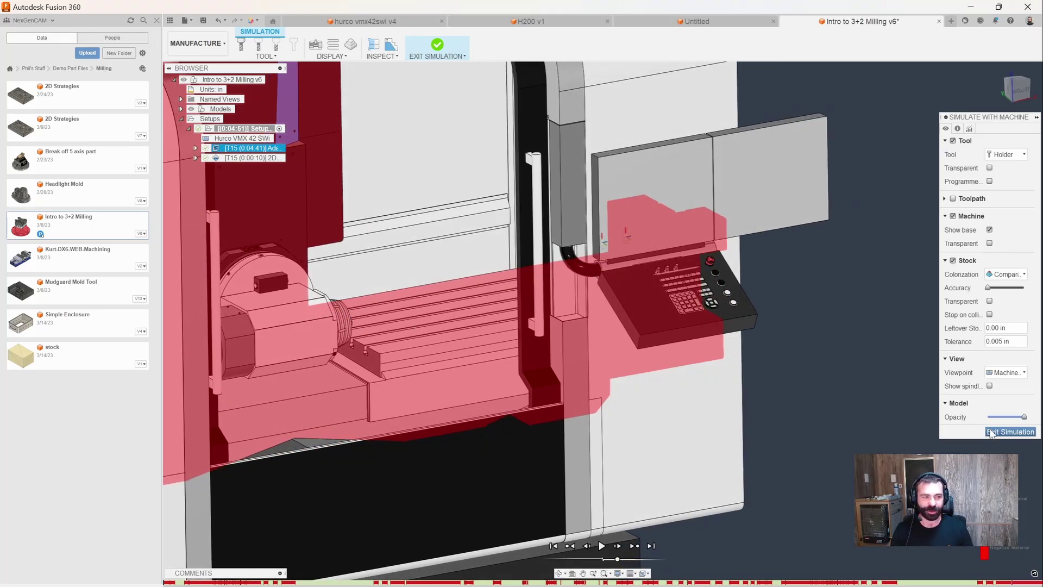
pyautogui.scroll(-3, 761, 425)
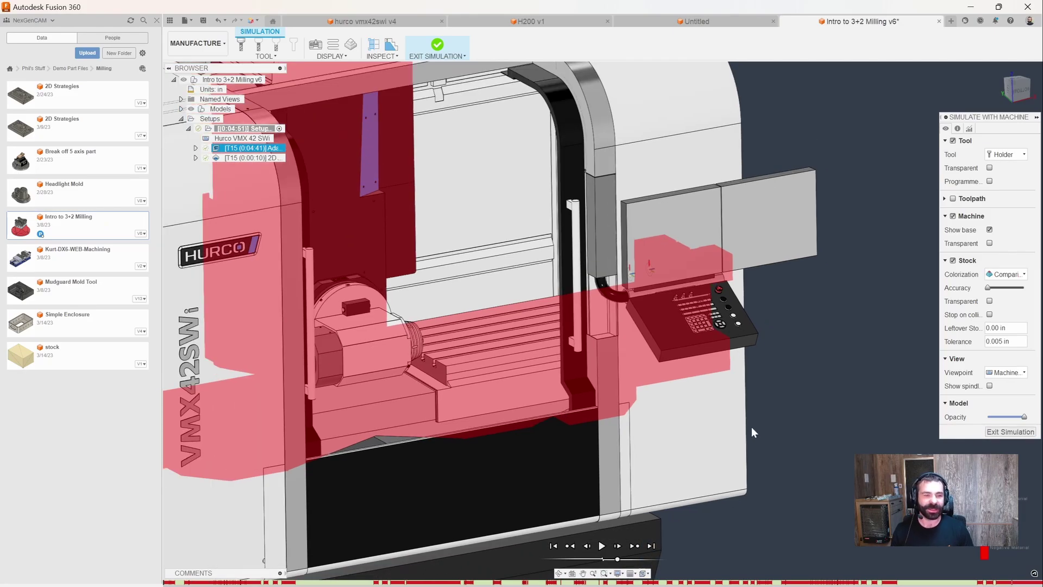
pyautogui.click(1011, 431)
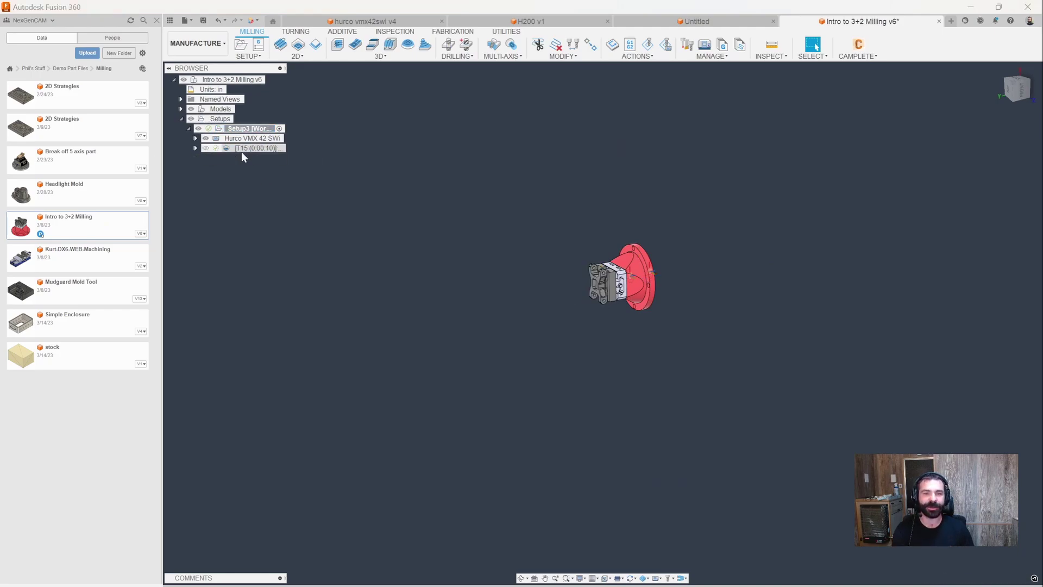
# - Delete the first T15 operation and simulate the remaining one on the machine
pyautogui.click(241, 153)
pyautogui.press('Delete')
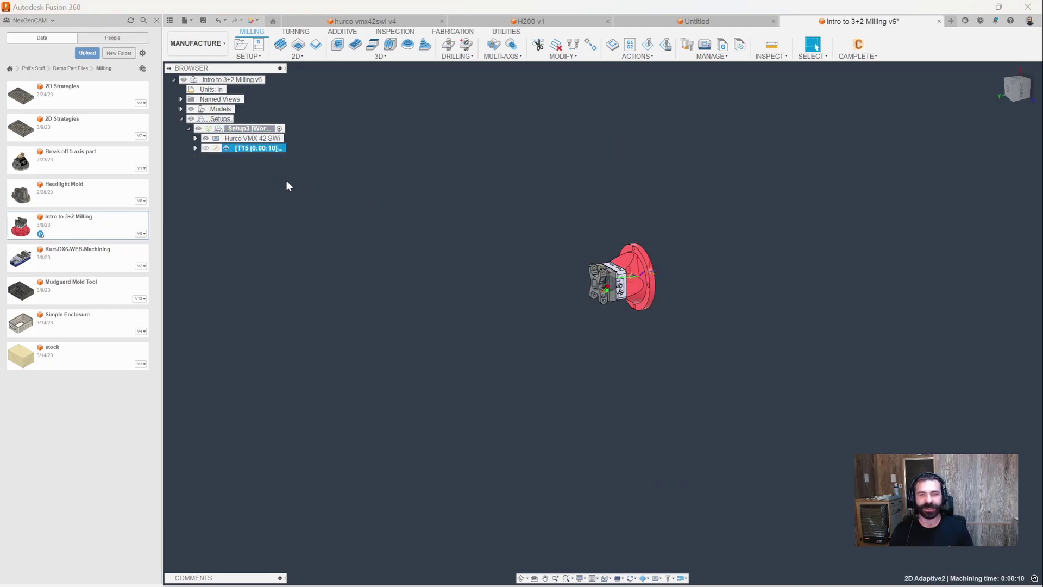
pyautogui.rightClick(239, 148)
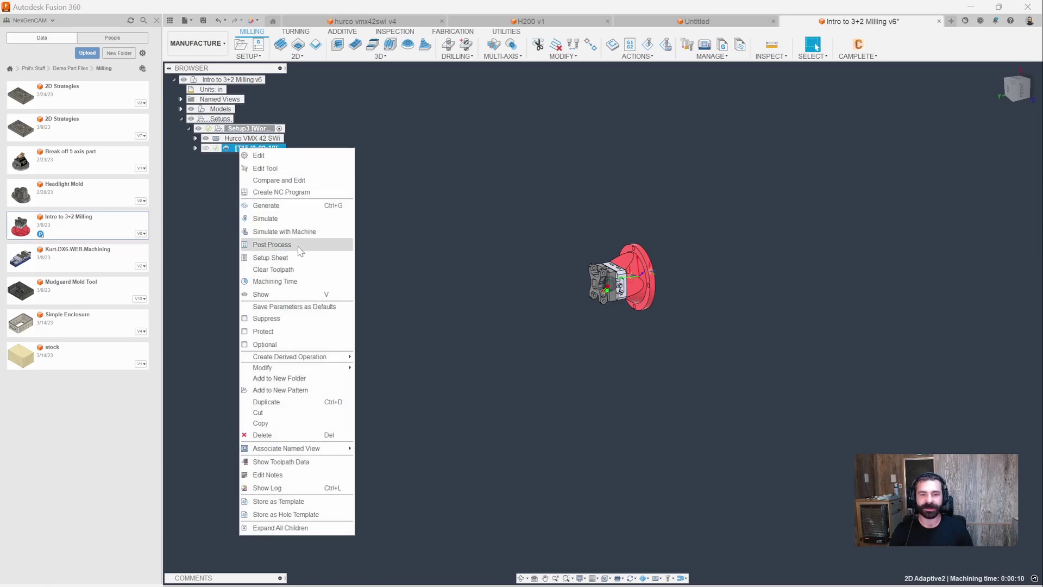
pyautogui.click(285, 232)
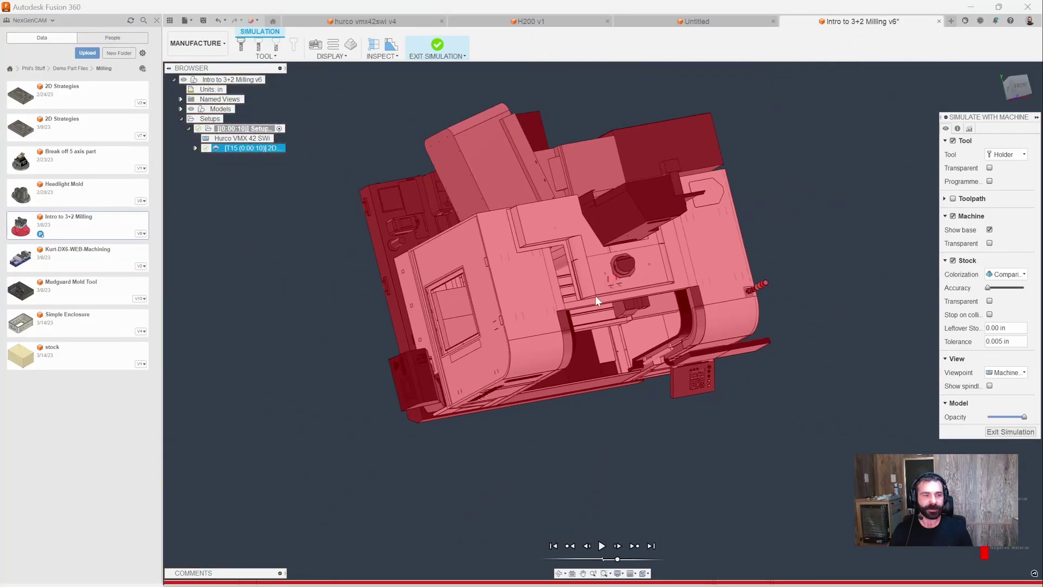
# - Review the machine simulation and exit back to the milling tools
pyautogui.scroll(5, 603, 285)
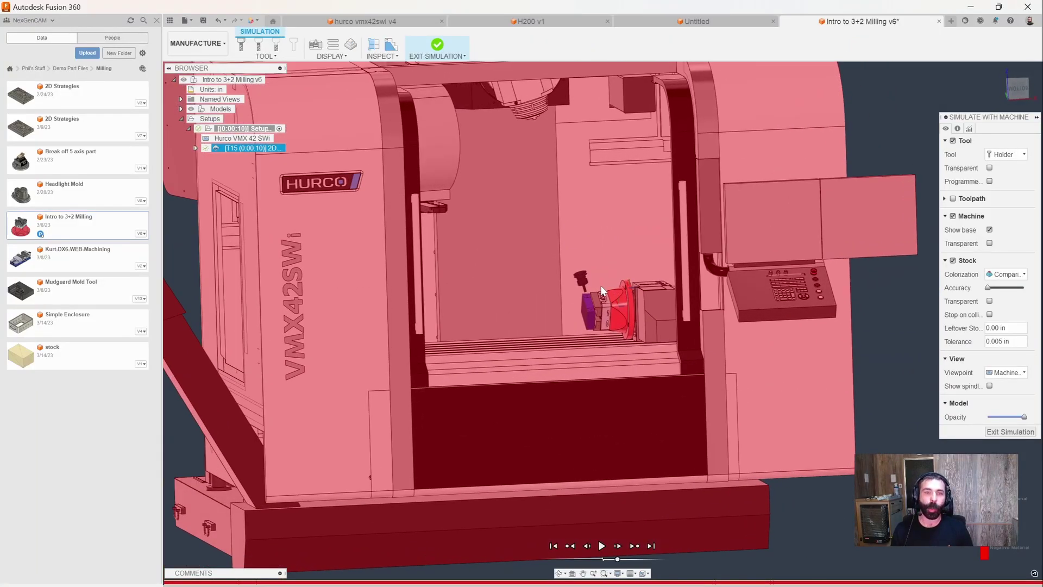
pyautogui.scroll(-2, 581, 280)
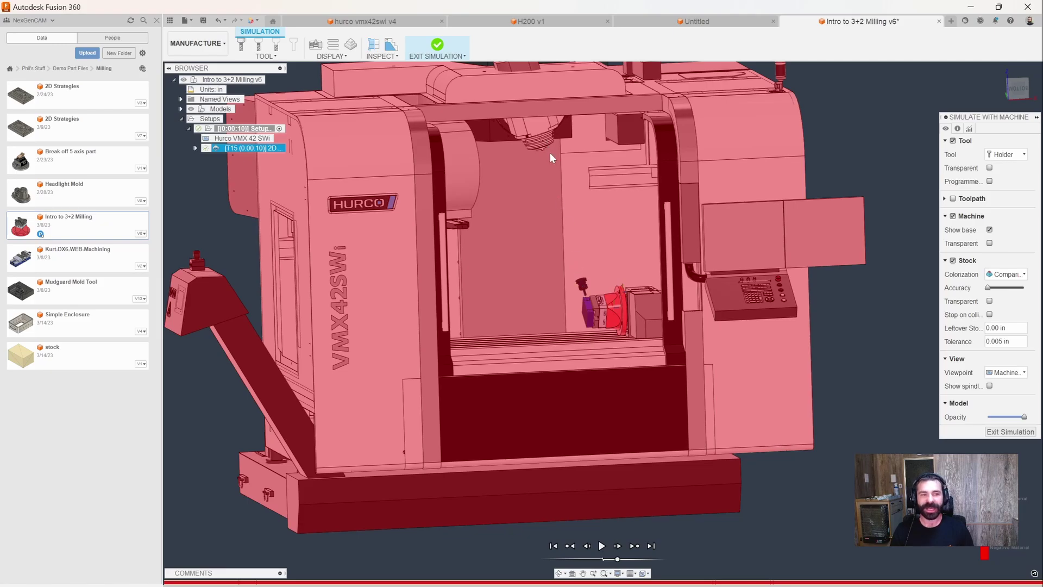
pyautogui.scroll(2, 586, 267)
pyautogui.scroll(-2, 586, 268)
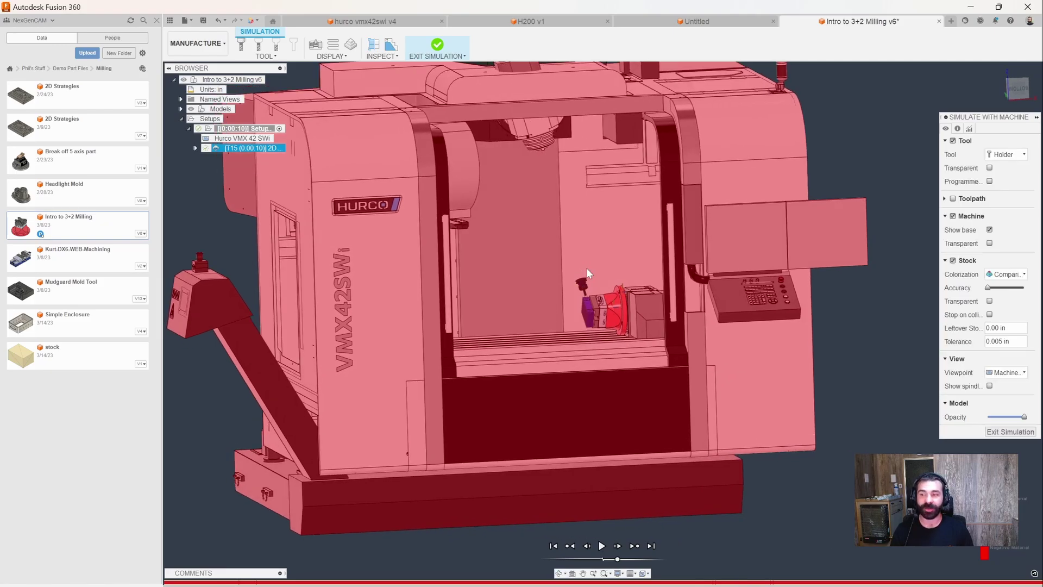
pyautogui.click(1010, 431)
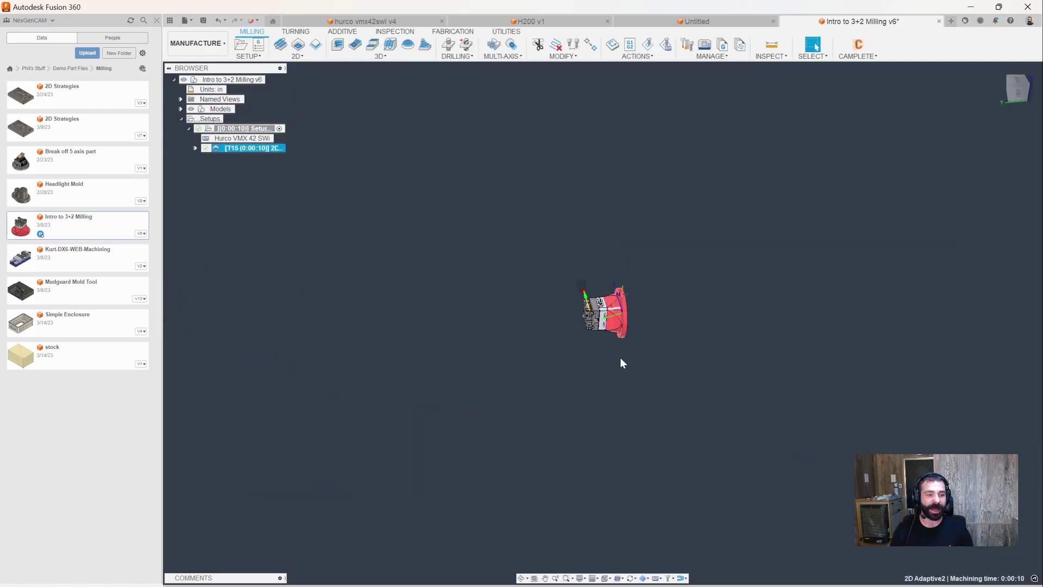
# - Clear the Hurco machine from Setup3's settings
pyautogui.rightClick(272, 132)
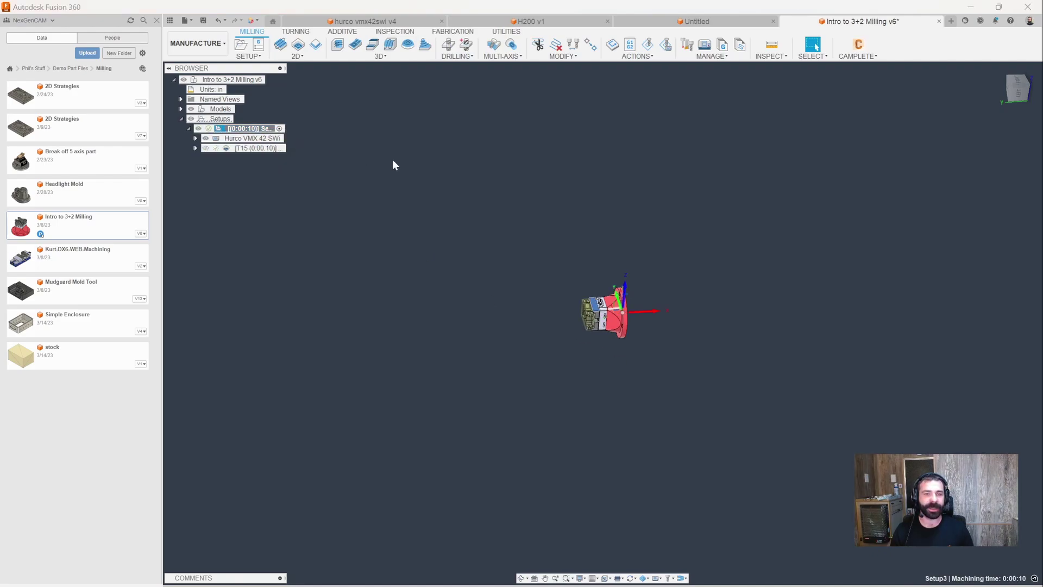
pyautogui.click(287, 139)
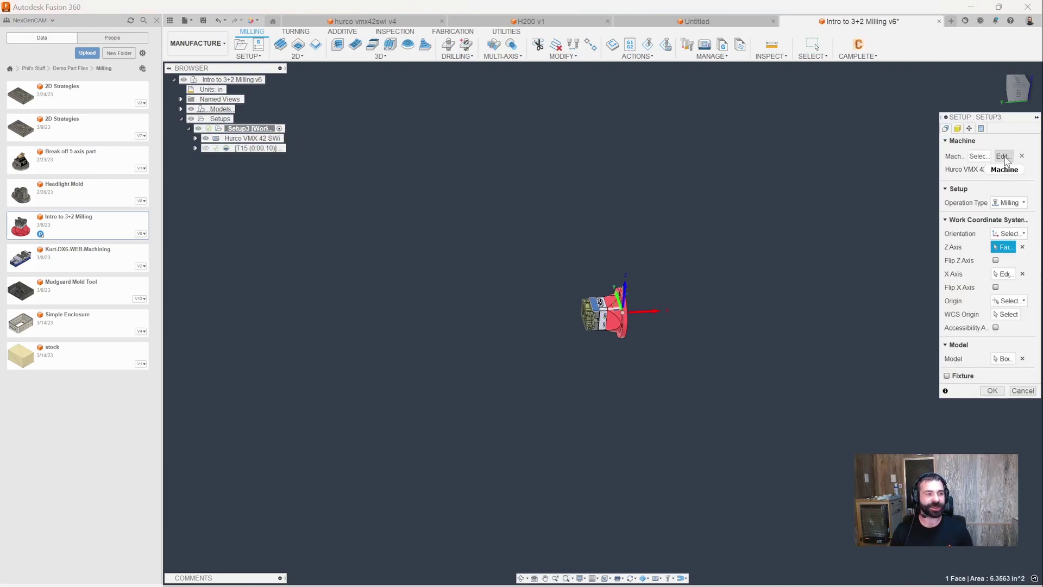
pyautogui.click(1021, 156)
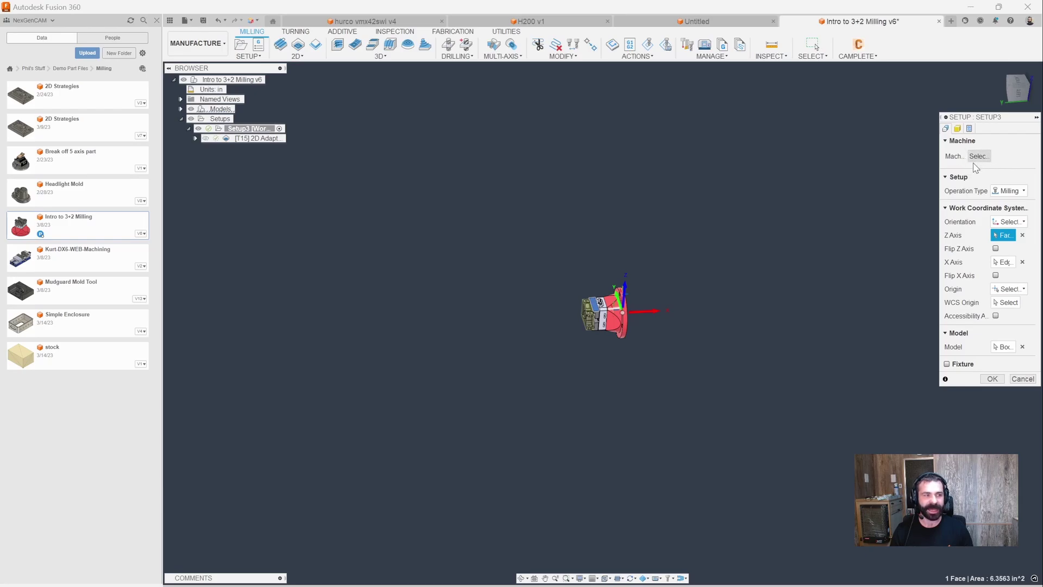
pyautogui.click(992, 378)
# - Save the milling document as a new version
pyautogui.click(203, 20)
pyautogui.click(536, 325)
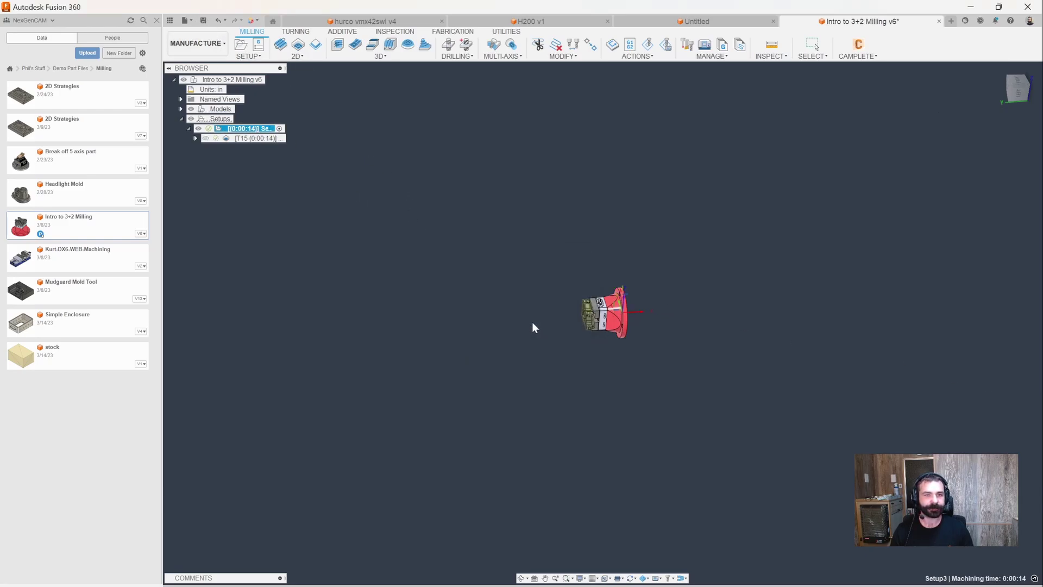
pyautogui.hotkey('ctrl', 's')
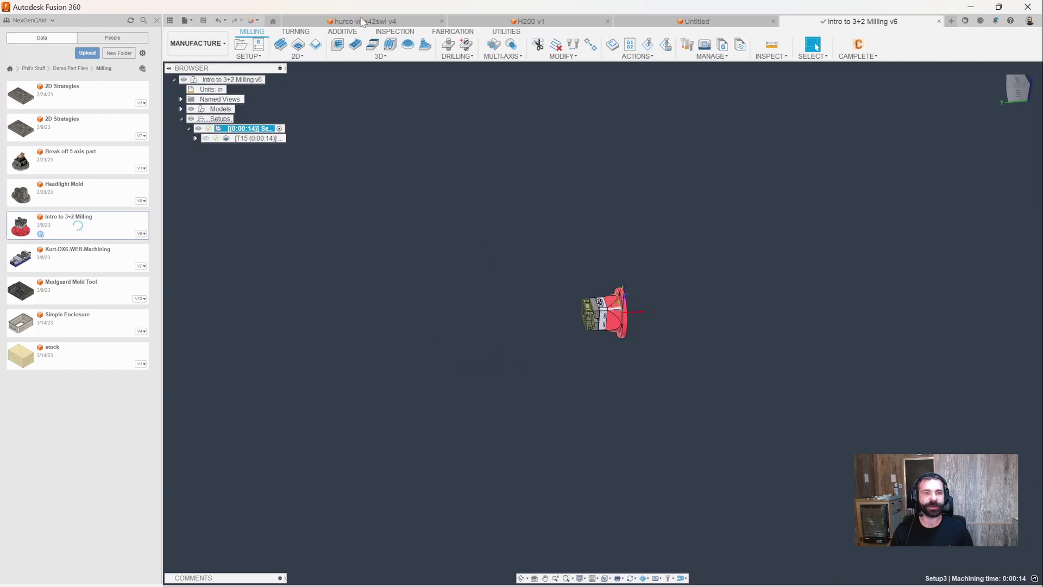
# - In the hurco vmx42swi machine design, set the spindle face as the Tool attach point
pyautogui.click(363, 21)
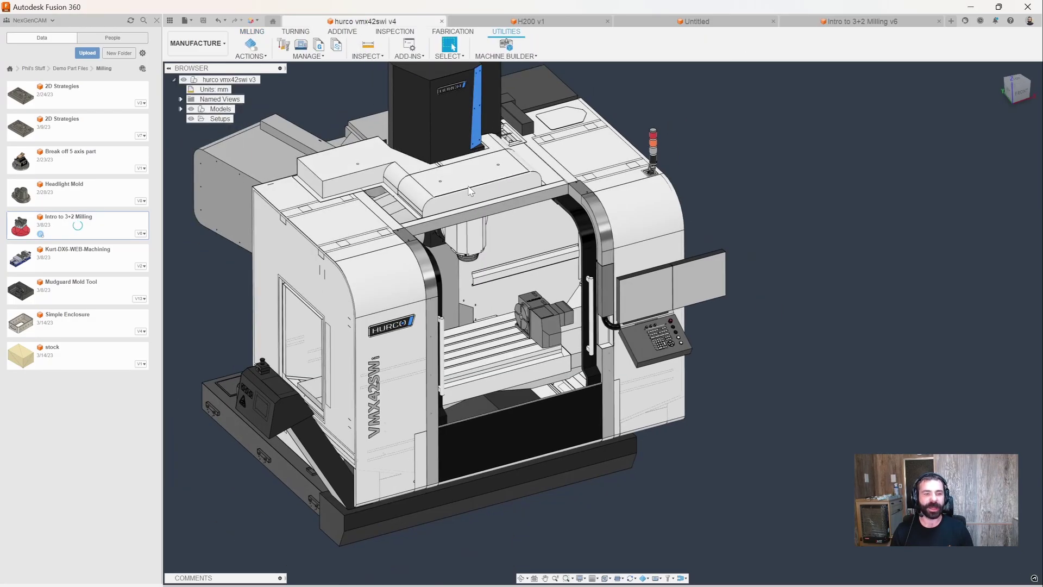
pyautogui.click(506, 44)
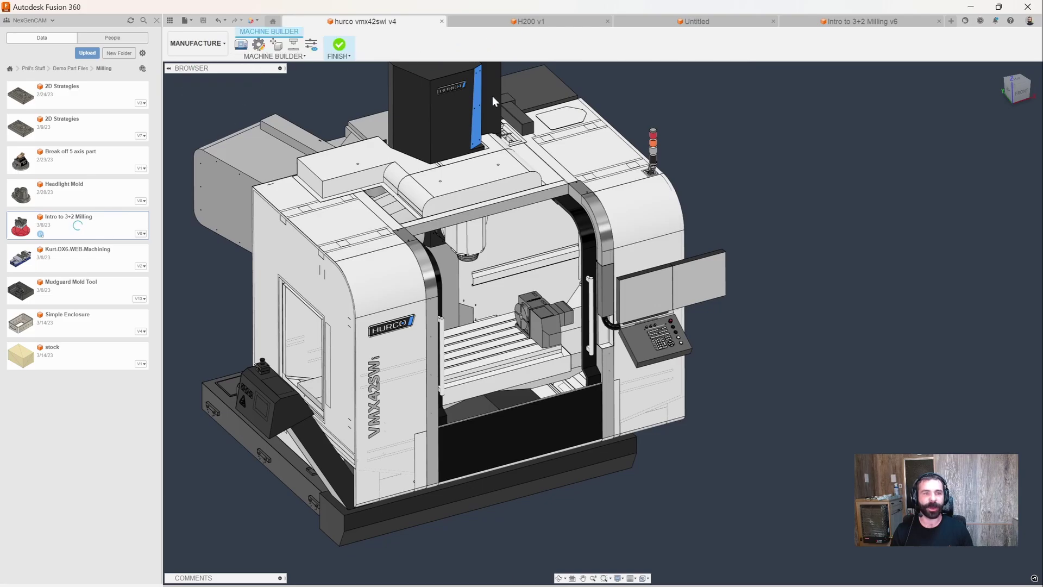
pyautogui.click(295, 45)
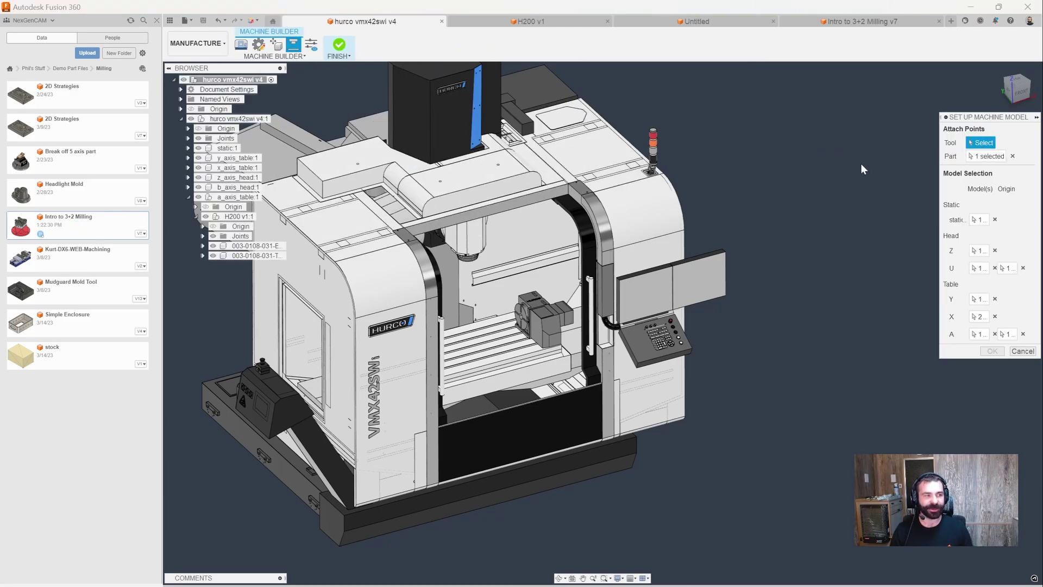
pyautogui.keyDown('shift'); pyautogui.moveTo(802, 182); pyautogui.dragTo(478, 282, button='middle'); pyautogui.keyUp('shift')
pyautogui.scroll(5, 477, 283)
pyautogui.scroll(4, 476, 284)
pyautogui.click(481, 286)
pyautogui.scroll(-8, 489, 288)
pyautogui.keyDown('shift'); pyautogui.moveTo(543, 304); pyautogui.dragTo(622, 333, button='middle'); pyautogui.keyUp('shift')
pyautogui.click(992, 351)
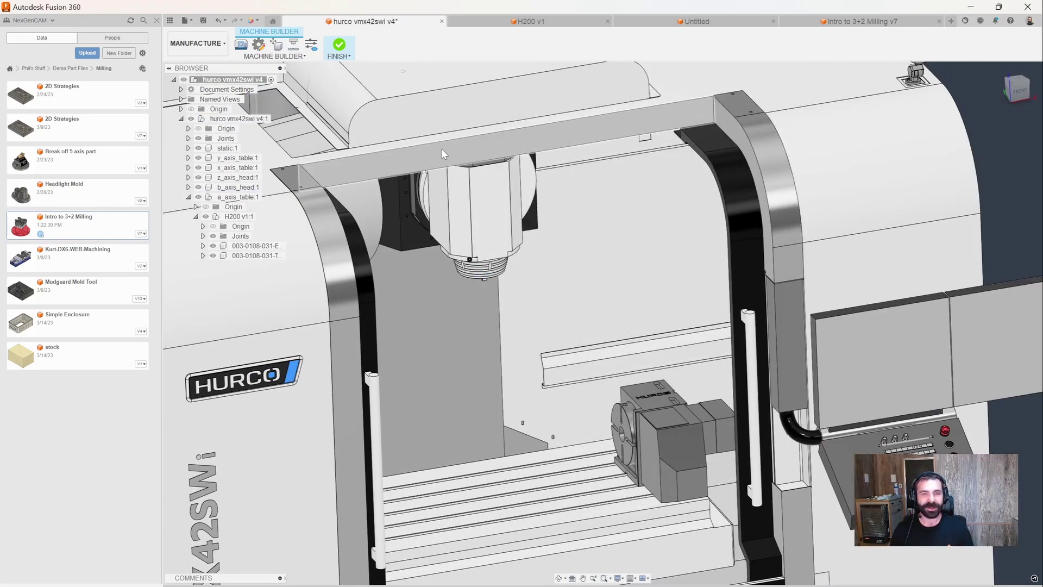
# - Finish the machine build, save it as a new version, and return to Intro to 3+2 Milling
pyautogui.click(344, 47)
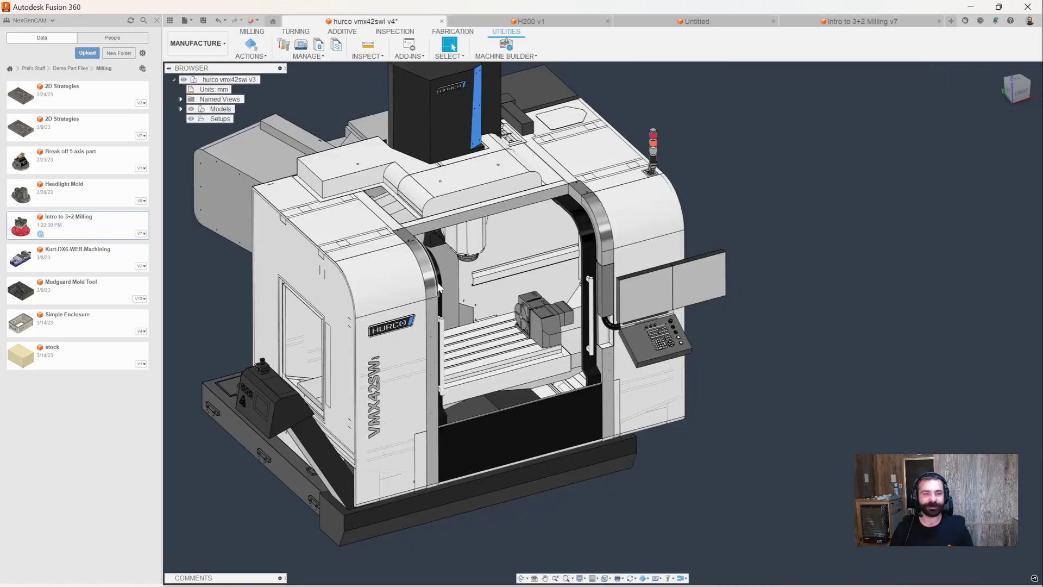
pyautogui.click(203, 21)
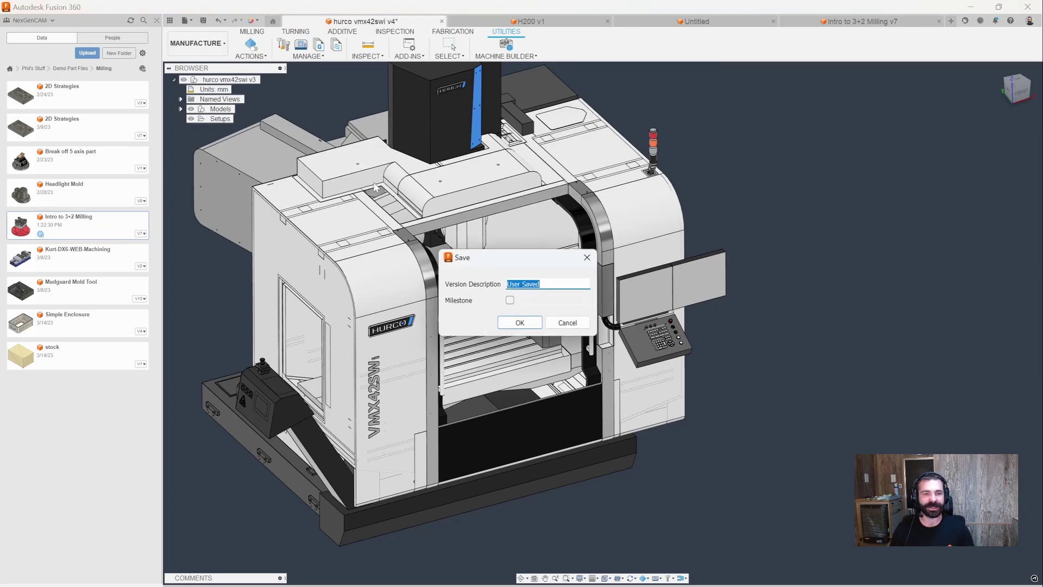
pyautogui.click(523, 324)
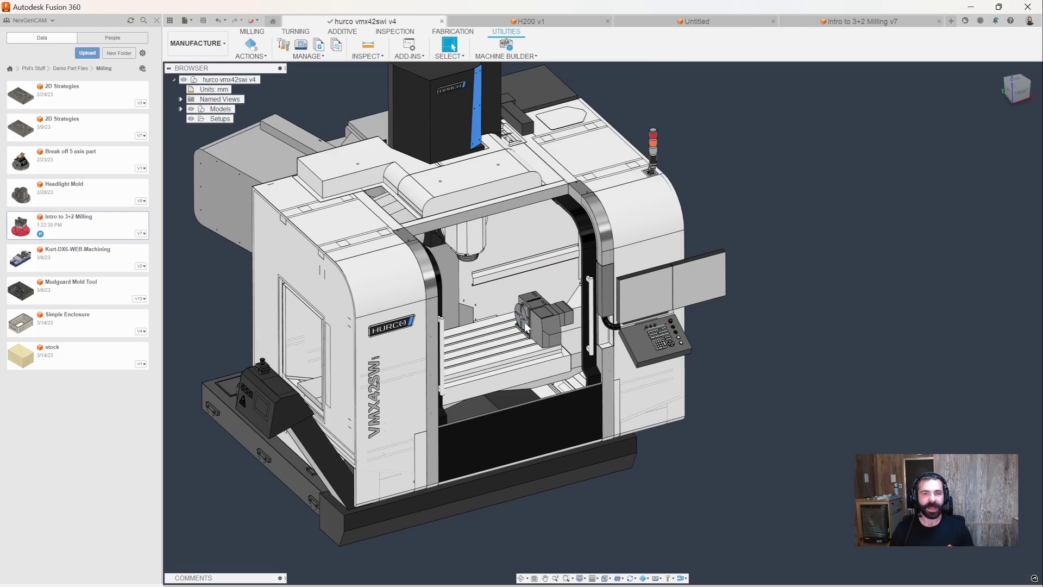
pyautogui.click(856, 21)
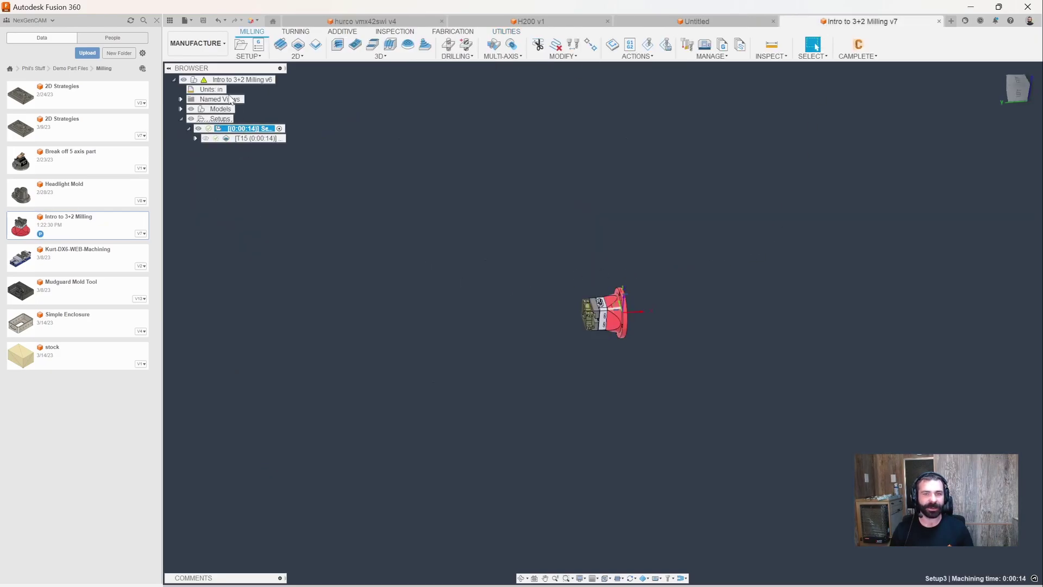
# - Edit Setup3 and select the updated Hurco VMX 42 SWi machine, accepting the newer version
pyautogui.rightClick(238, 129)
pyautogui.click(251, 143)
pyautogui.click(978, 157)
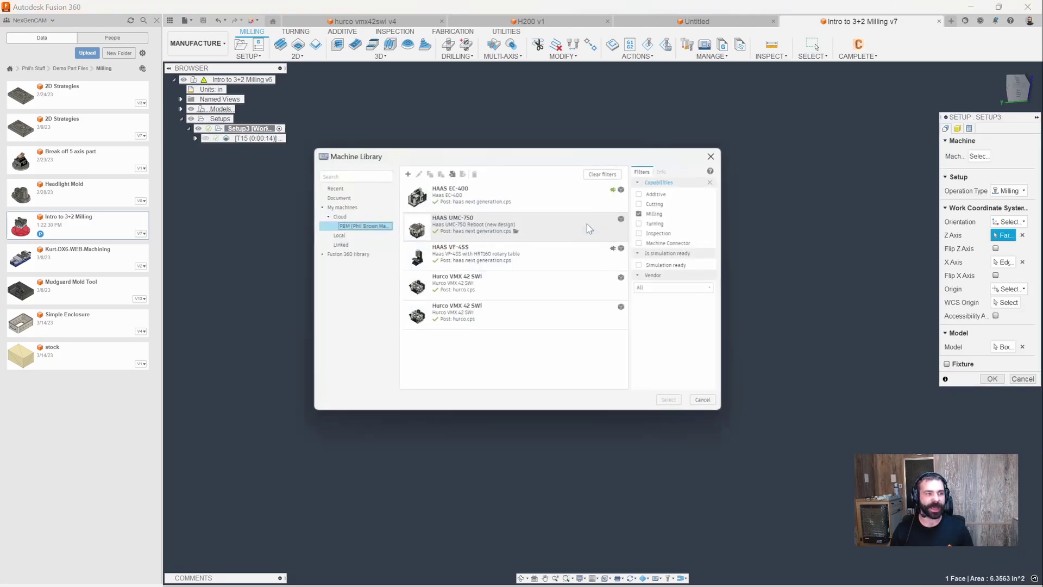
pyautogui.click(512, 283)
pyautogui.click(512, 283)
pyautogui.click(669, 400)
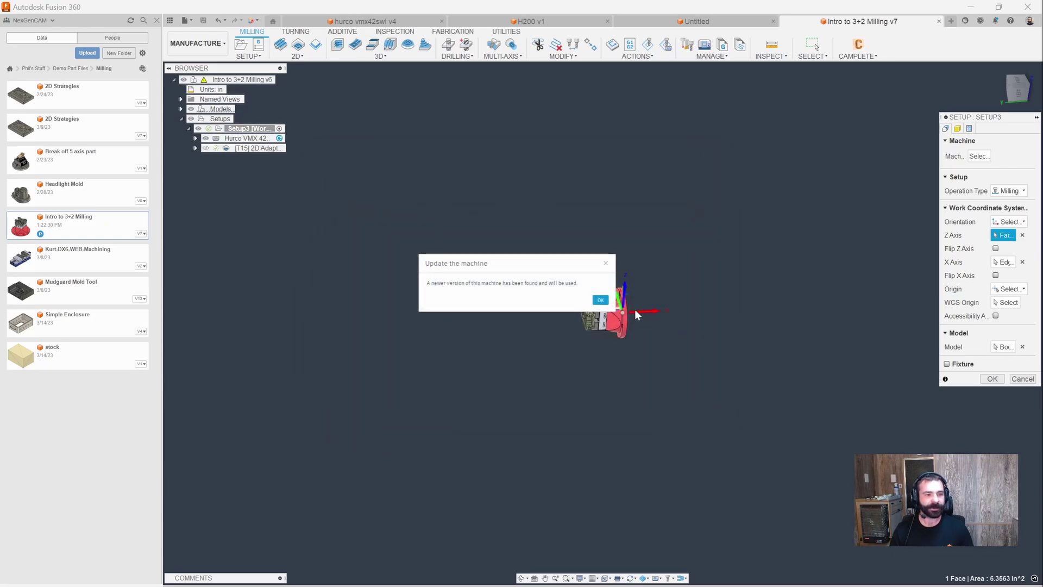
pyautogui.click(604, 300)
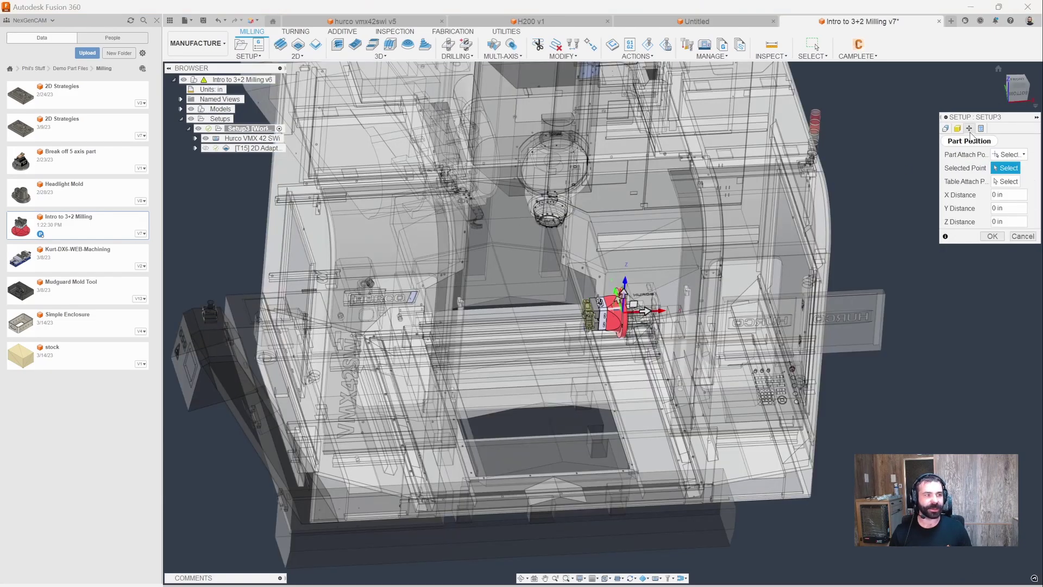
# - Review the part position on the machine and confirm the Setup3 edit
pyautogui.click(969, 129)
pyautogui.scroll(5, 634, 367)
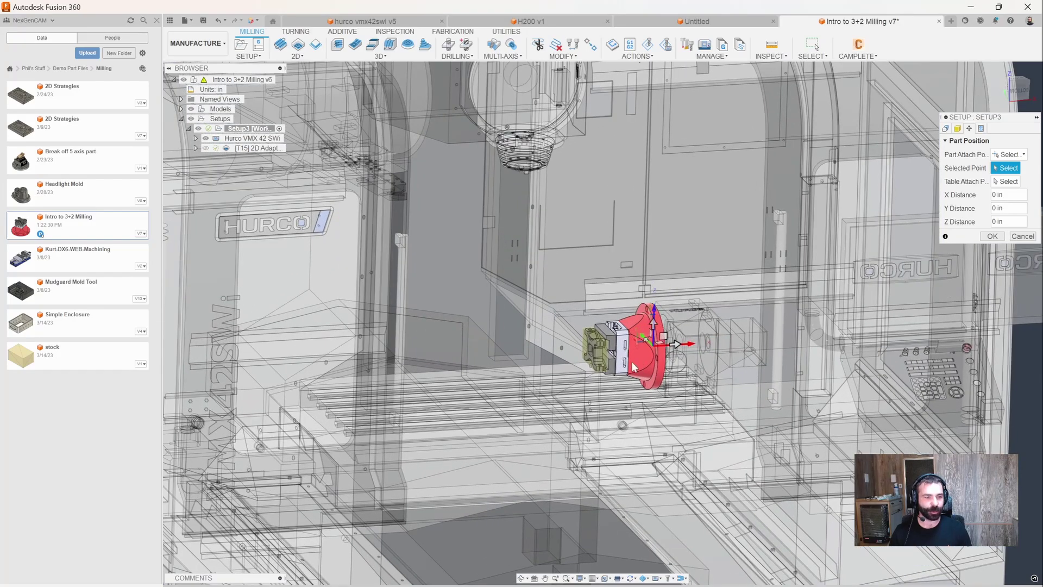
pyautogui.click(992, 236)
# - Start a Simulate with Machine run for Setup3 on the Hurco VMX 42 SWi
pyautogui.rightClick(266, 129)
pyautogui.rightClick(266, 129)
pyautogui.rightClick(266, 131)
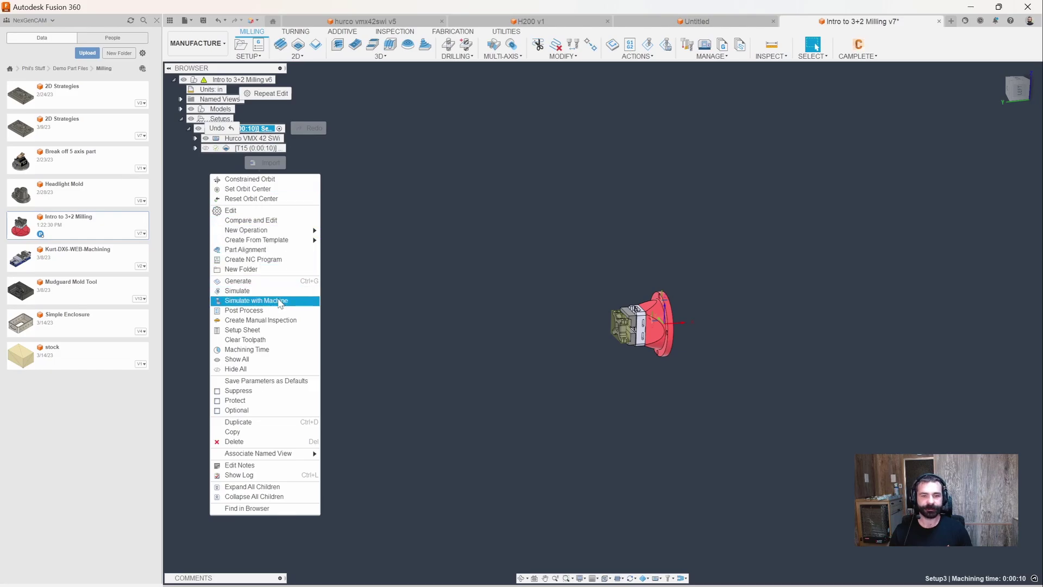
pyautogui.click(294, 310)
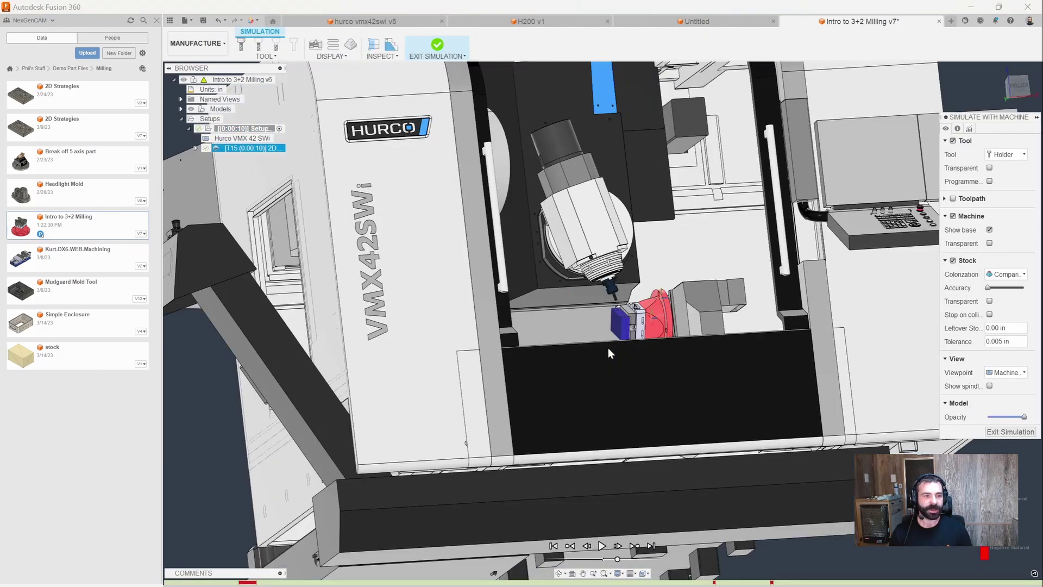
pyautogui.keyDown('shift'); pyautogui.moveTo(607, 348); pyautogui.dragTo(628, 351, button='middle'); pyautogui.keyUp('shift')
pyautogui.scroll(3, 630, 350)
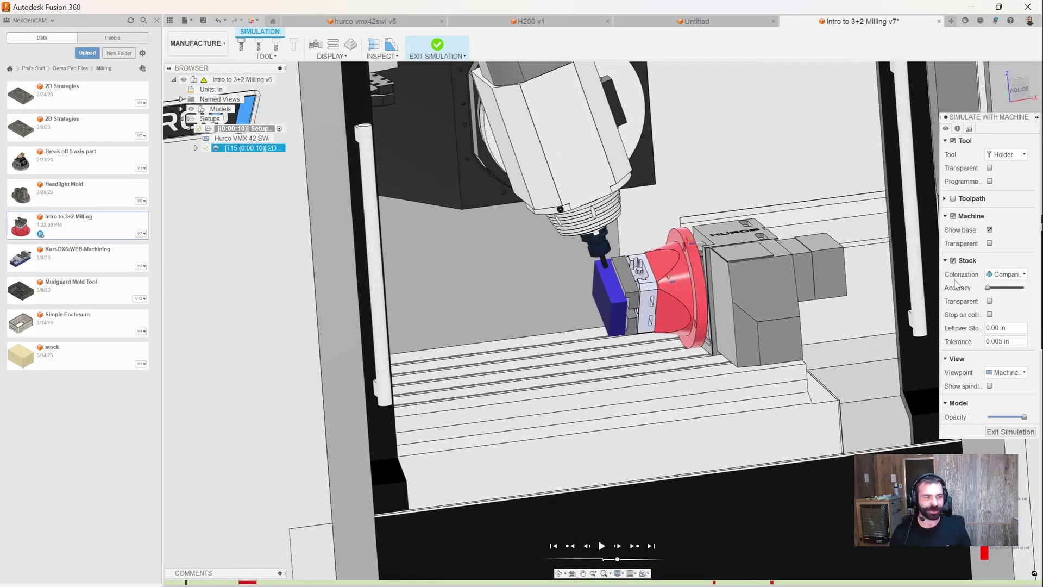
# - Hide the stock and make the machine transparent to inspect tool-to-fixture clearance
pyautogui.click(954, 261)
pyautogui.keyDown('shift'); pyautogui.moveTo(571, 378); pyautogui.dragTo(684, 370, button='middle'); pyautogui.keyUp('shift')
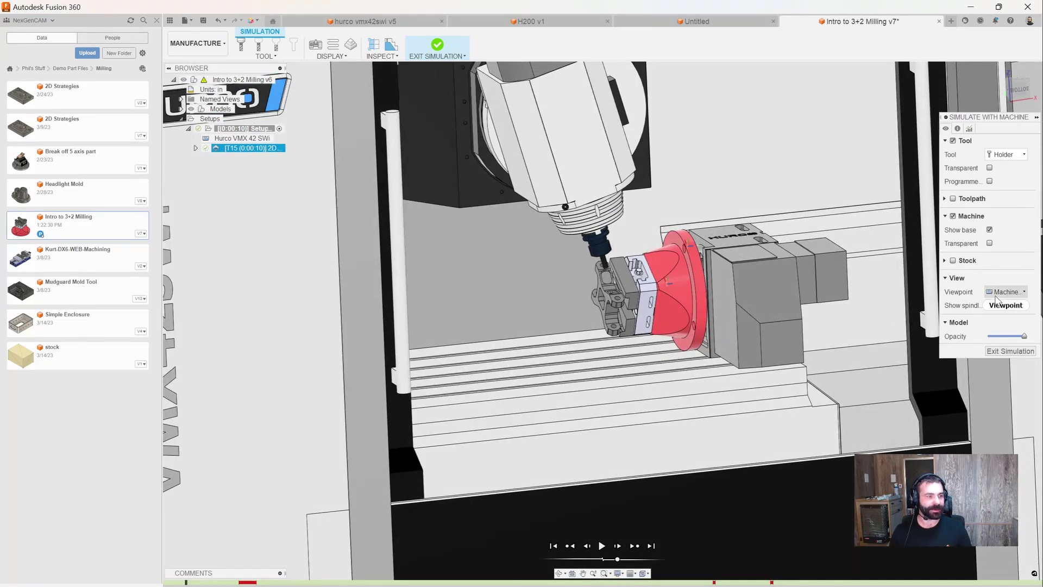
pyautogui.click(990, 243)
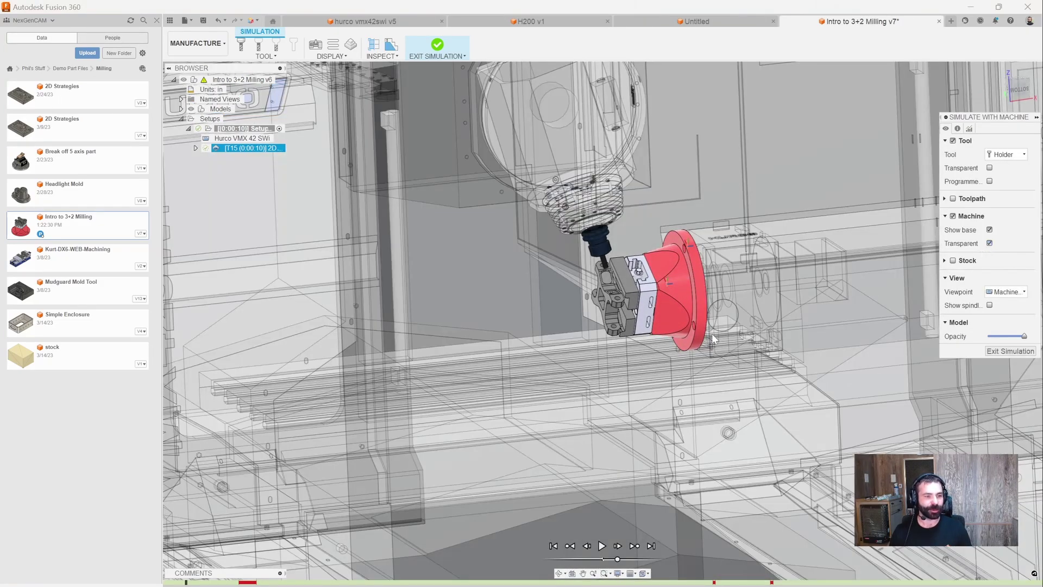
pyautogui.keyDown('shift'); pyautogui.moveTo(706, 342); pyautogui.dragTo(562, 424, button='middle'); pyautogui.keyUp('shift')
pyautogui.scroll(2, 572, 425)
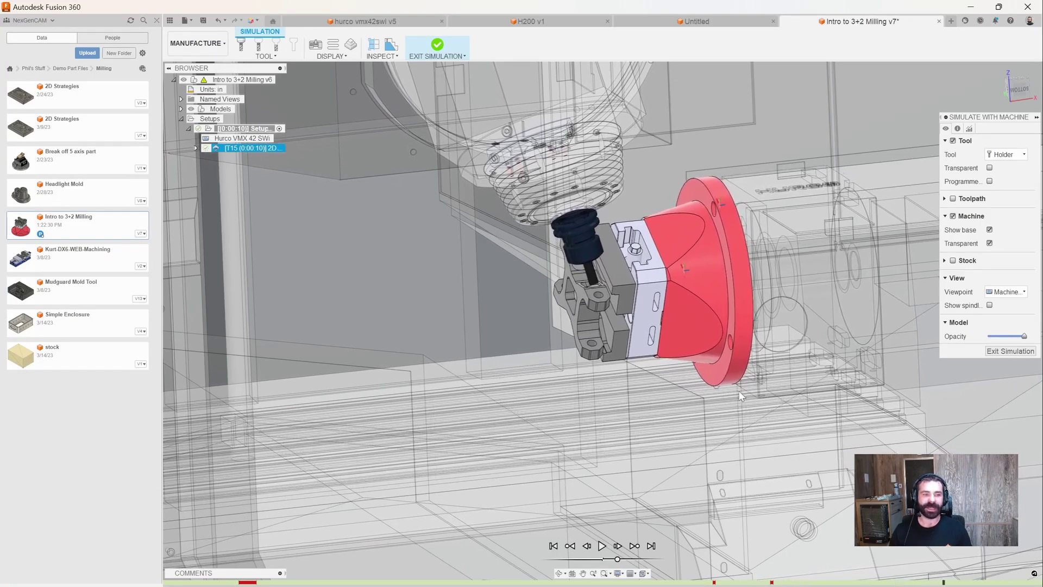
pyautogui.keyDown('shift'); pyautogui.moveTo(743, 390); pyautogui.dragTo(570, 389, button='middle'); pyautogui.keyUp('shift')
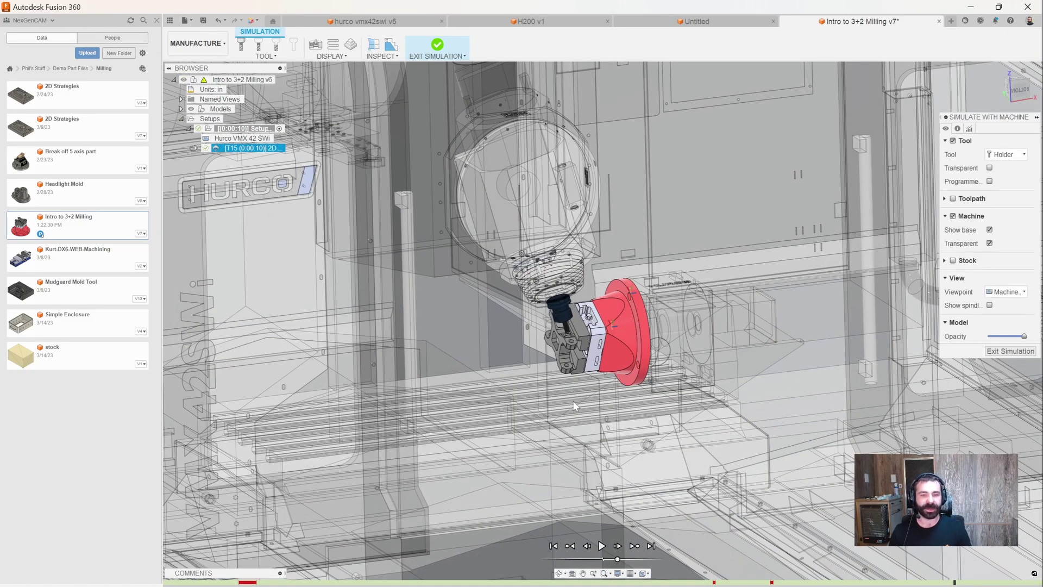